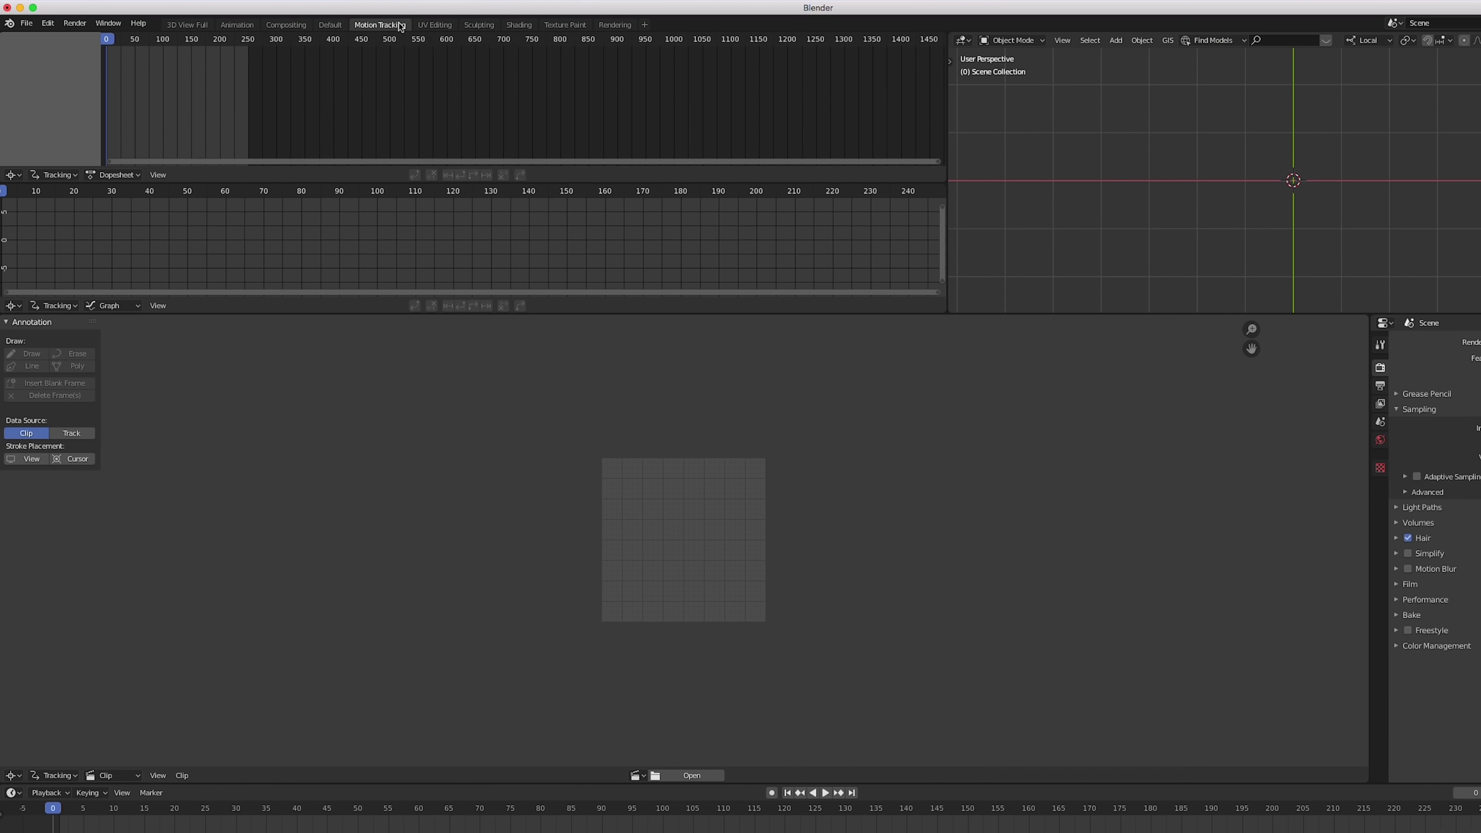
Step: Load ARM_2.mov for tracking, place a ground marker, and set the focal length to 24 mm
click(709, 773)
double_click(711, 251)
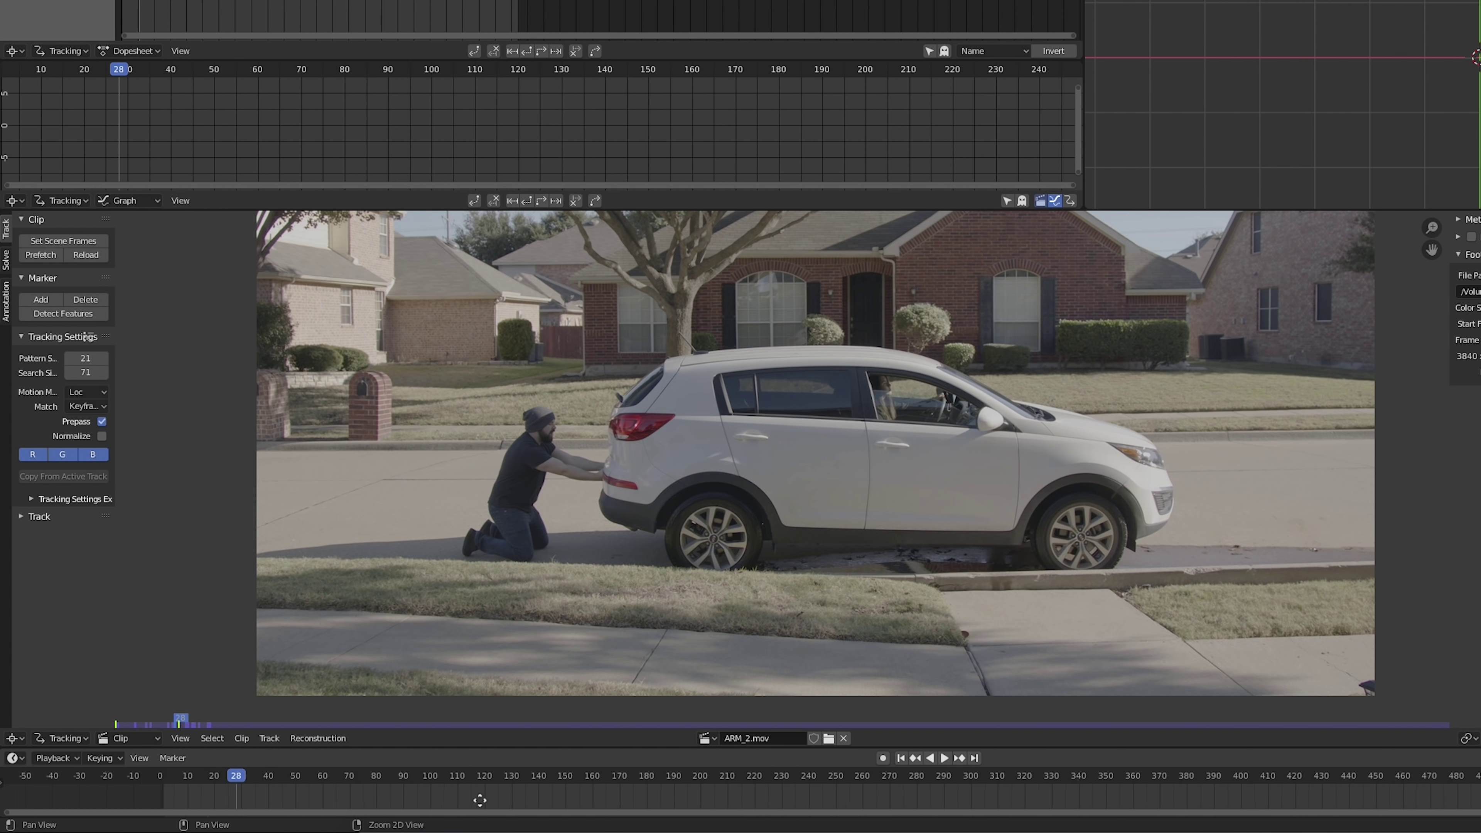
scroll(928, 400, up, 5)
ctrl+click(928, 432)
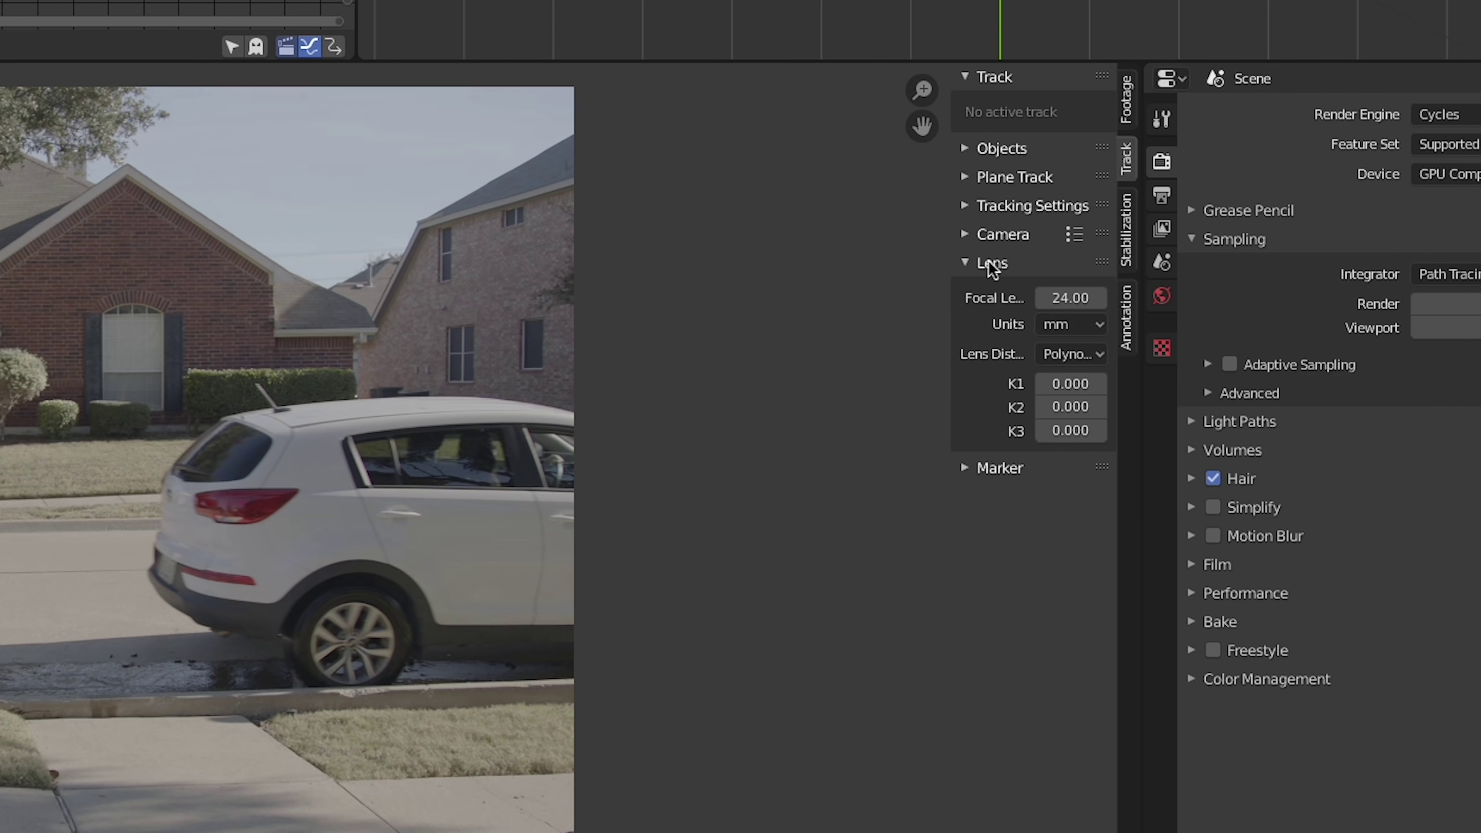
click(1060, 298)
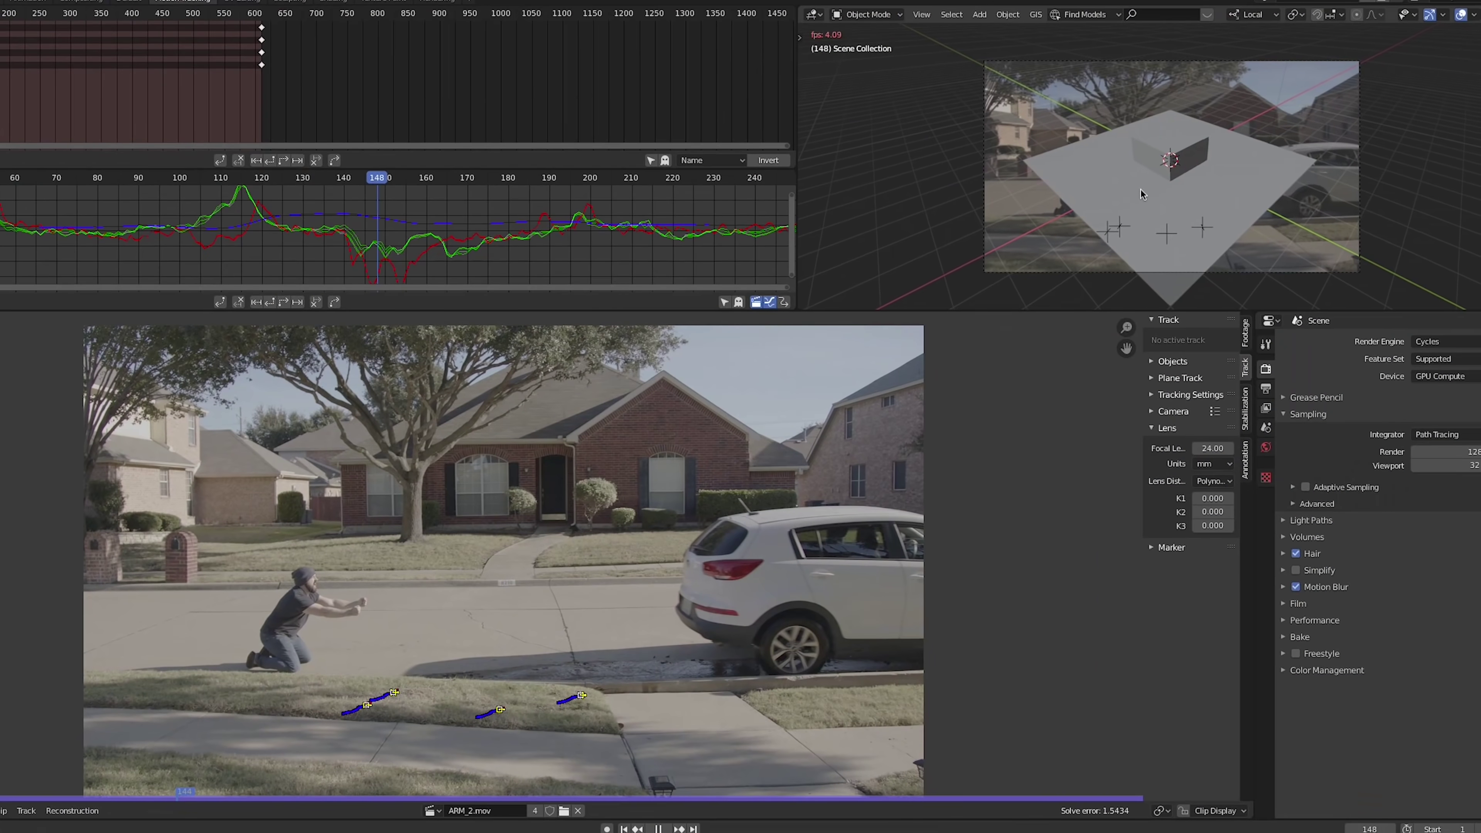
Step: Look through the solved camera and move it down and along Y beside the man
click(333, 24)
key(KP_0)
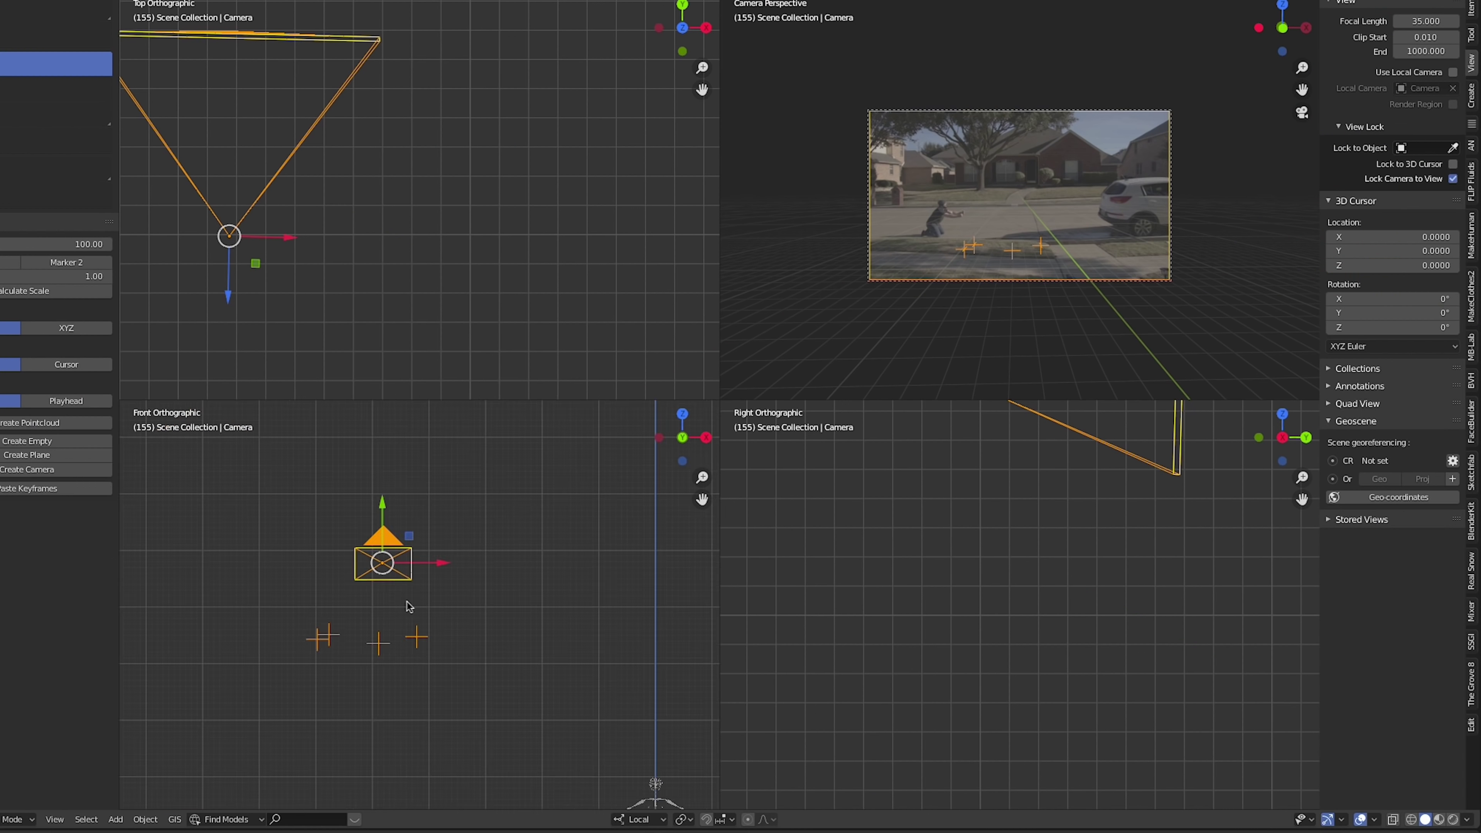
key(g)
click(357, 386)
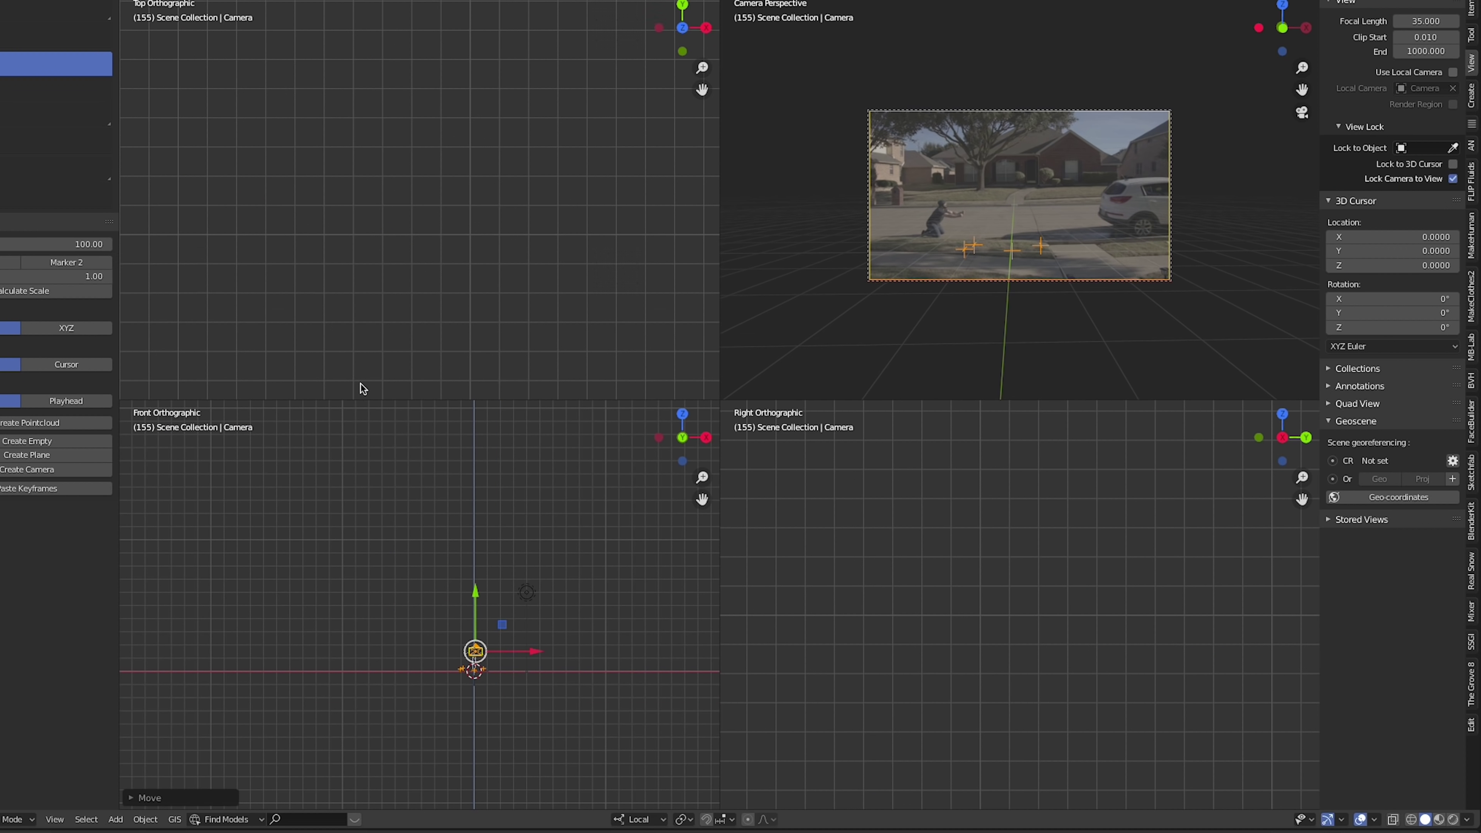
key(KP_Decimal)
scroll(420, 292, down, 4)
key(g)
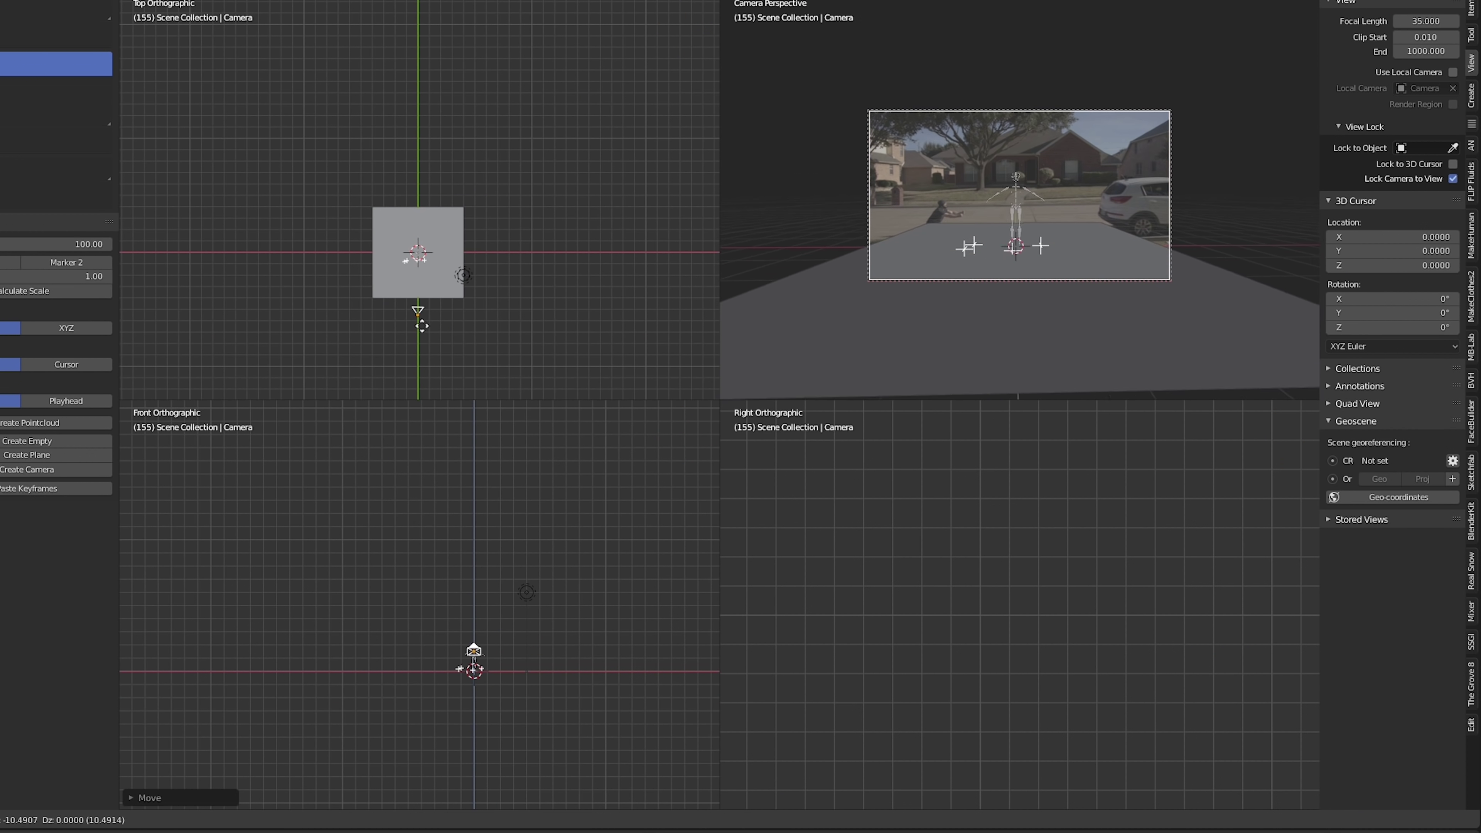
click(421, 326)
key(KP_Decimal)
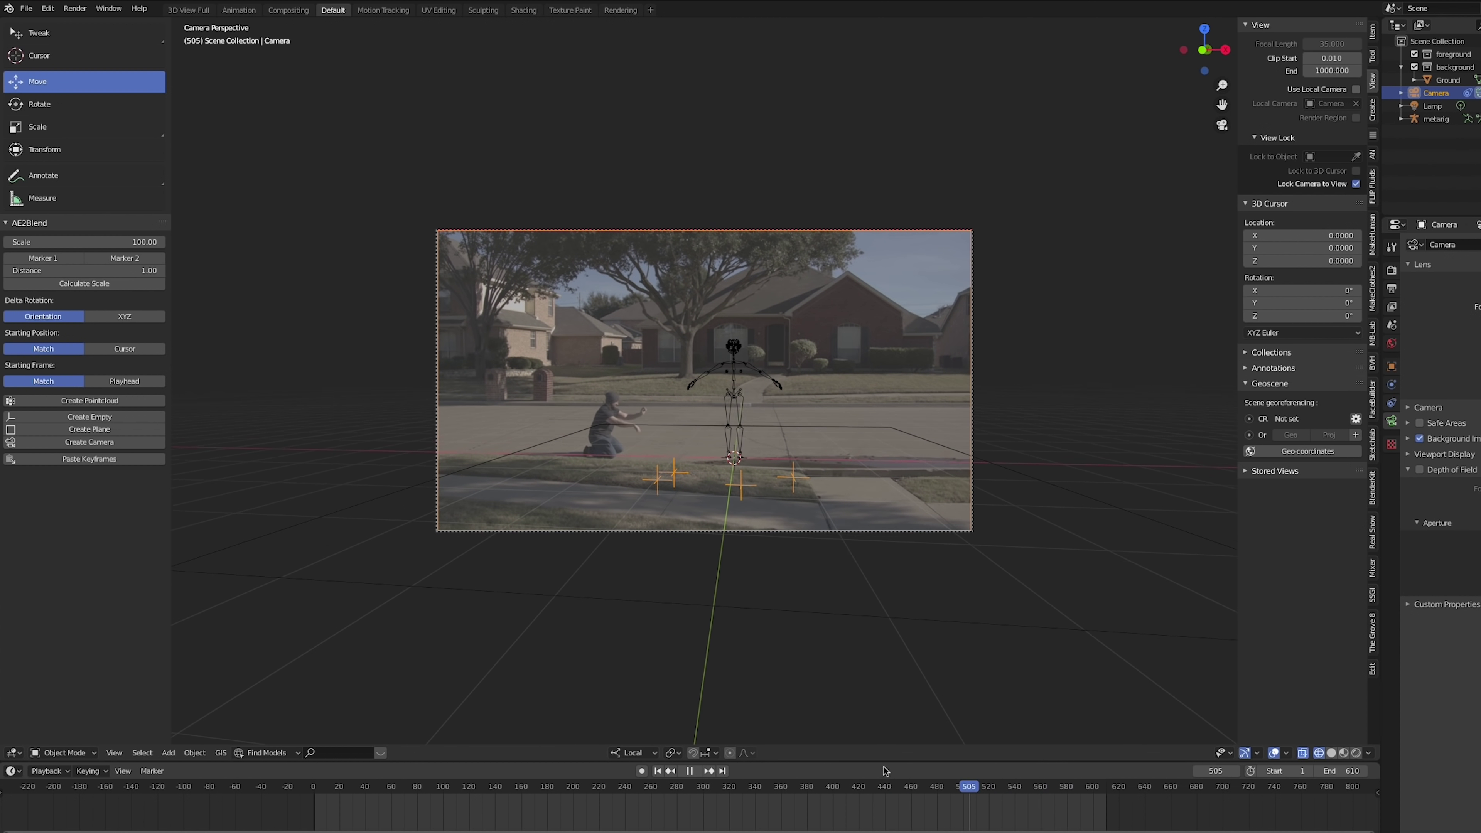
Step: Stop playback, disable Lock Camera to View, and turn the human model to side profile
key(Escape)
click(1355, 184)
scroll(564, 428, up, 3)
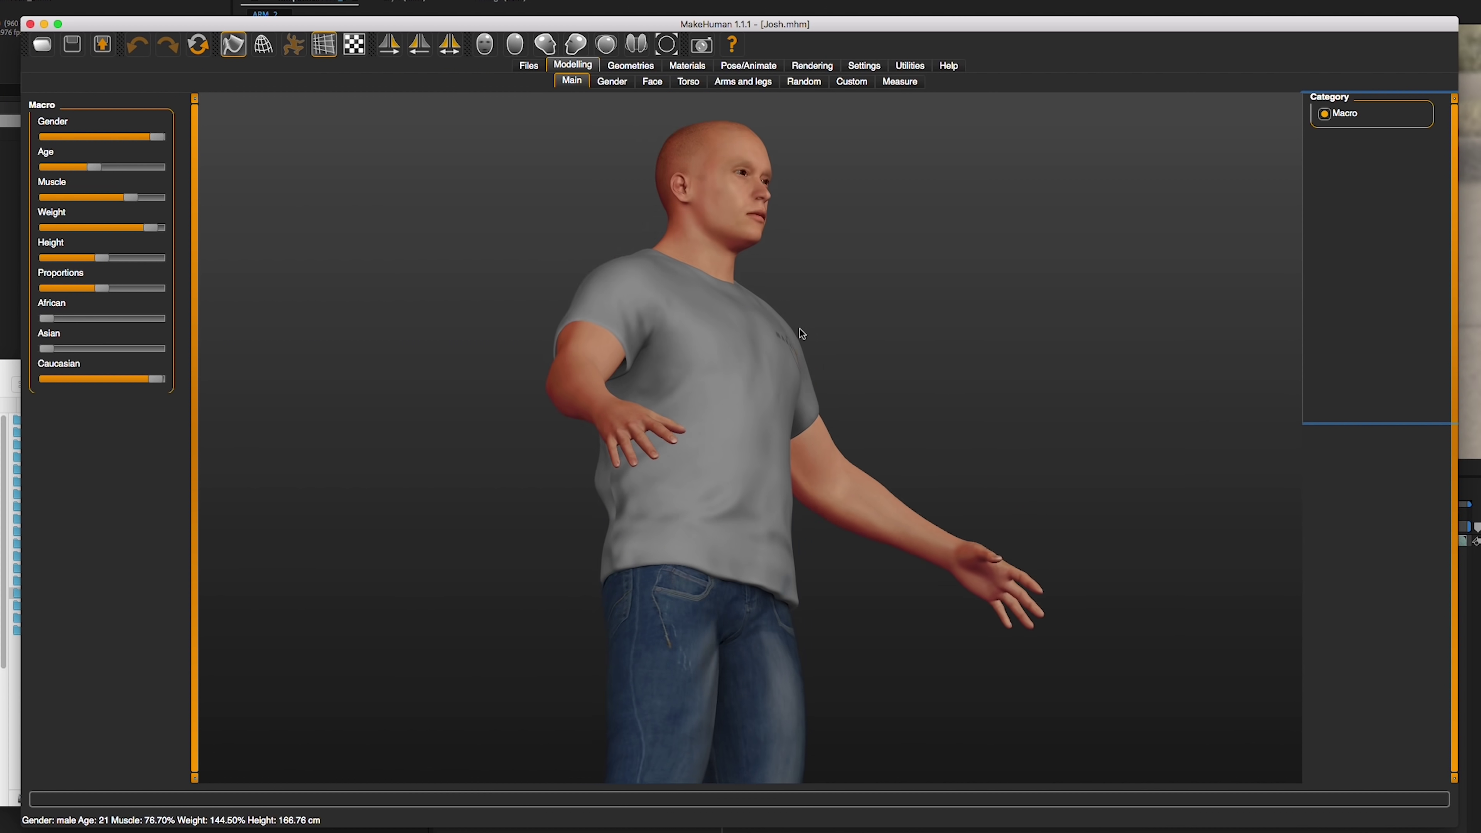
drag(800, 329, 897, 421)
Step: Delete the head and torso vertices so only the arms remain, then duplicate the sphere
click(743, 81)
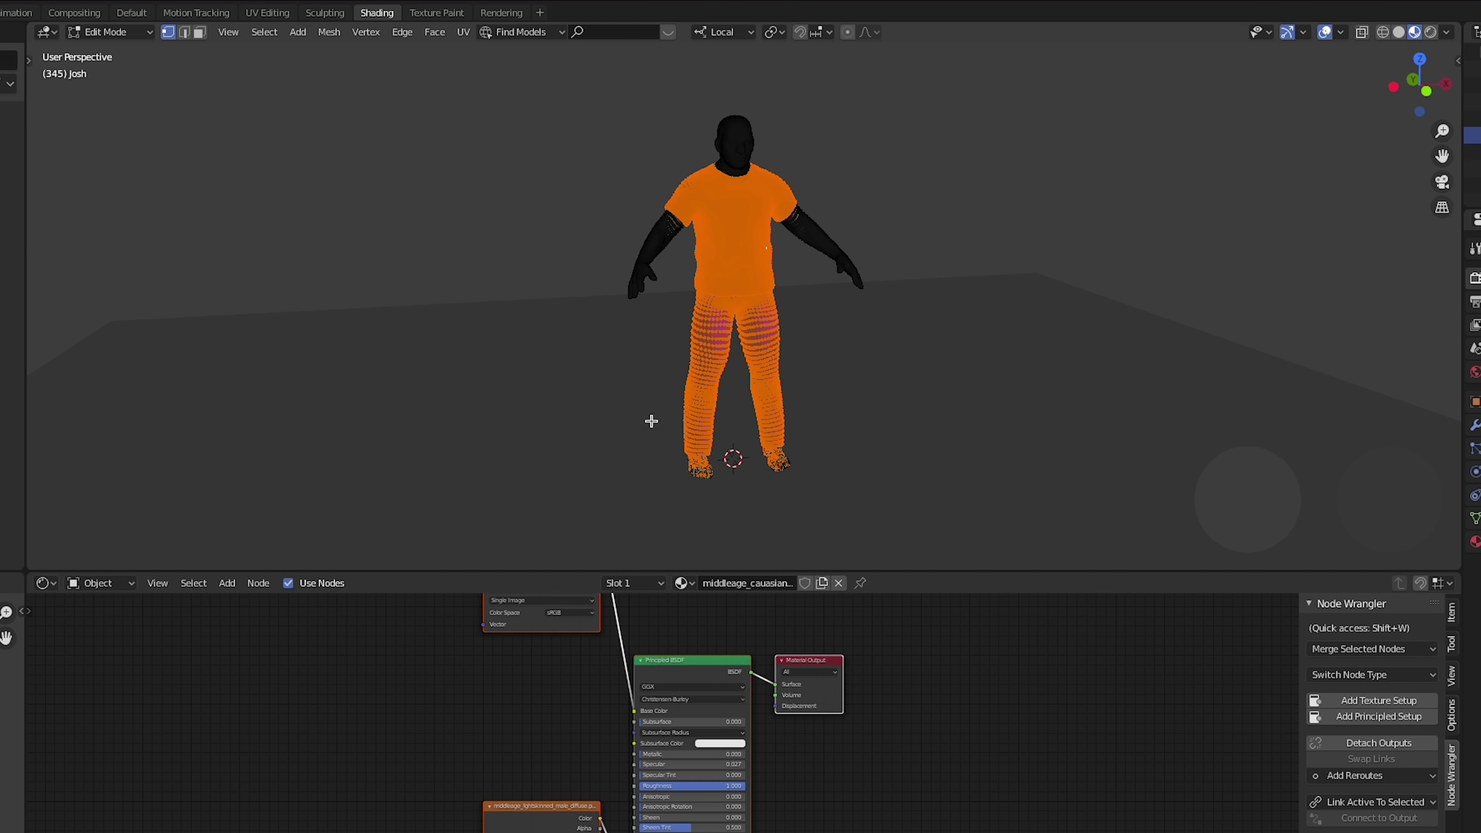
key(ctrl+l)
drag(700, 184, 794, 247)
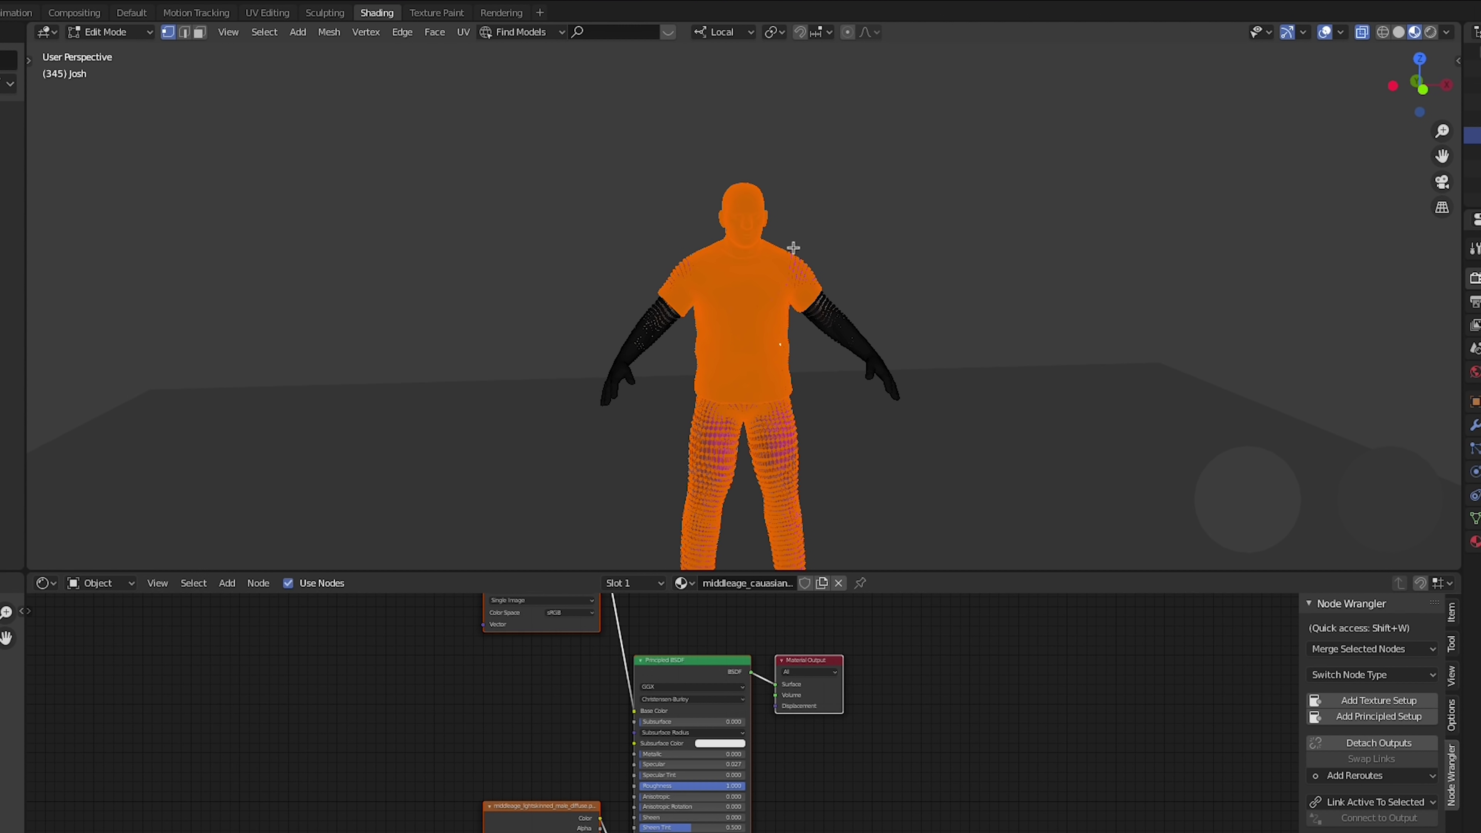
key(x)
click(794, 245)
middle_drag(794, 245, 1044, 307)
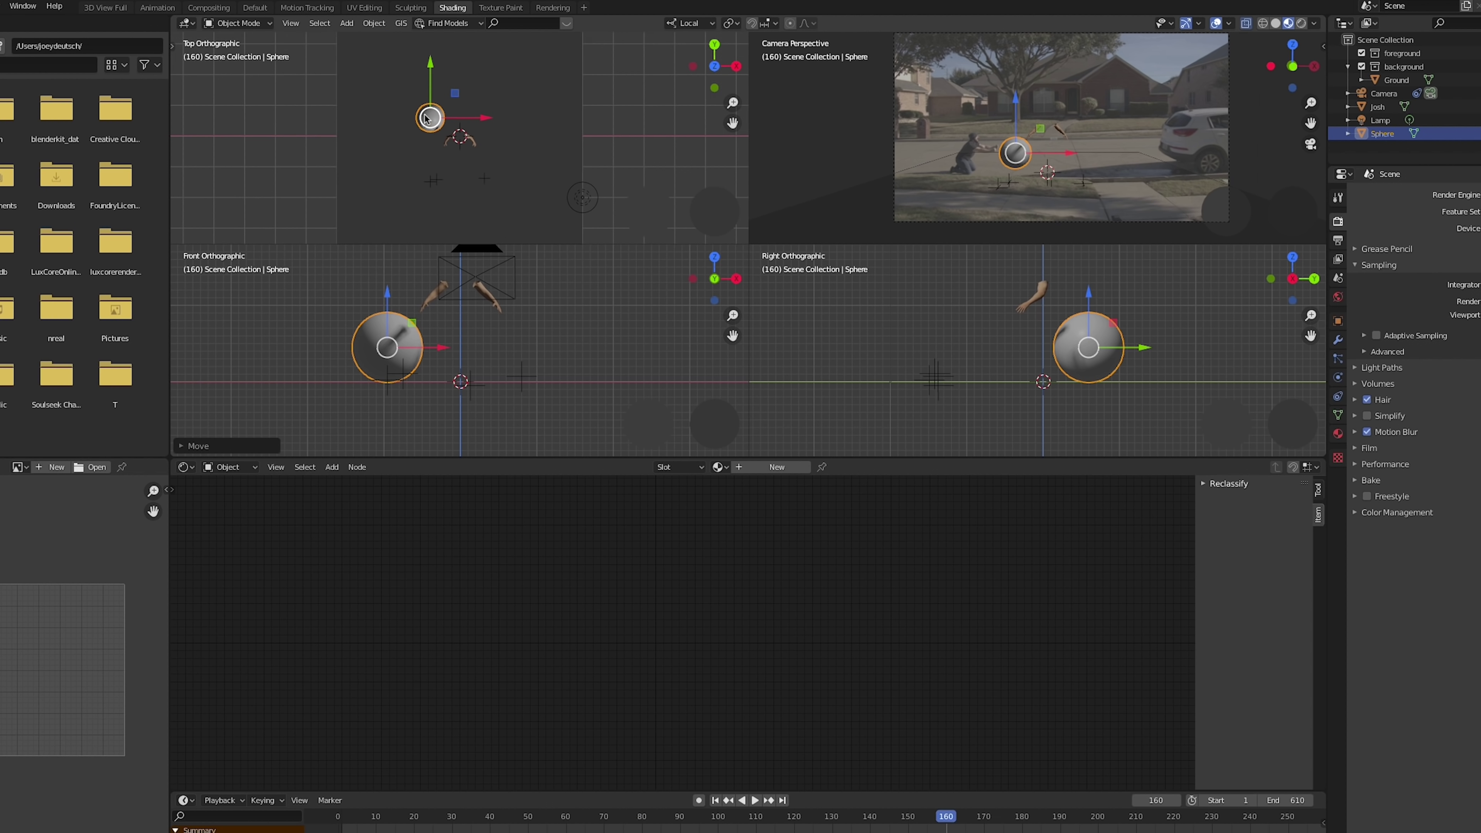
key(shift+d)
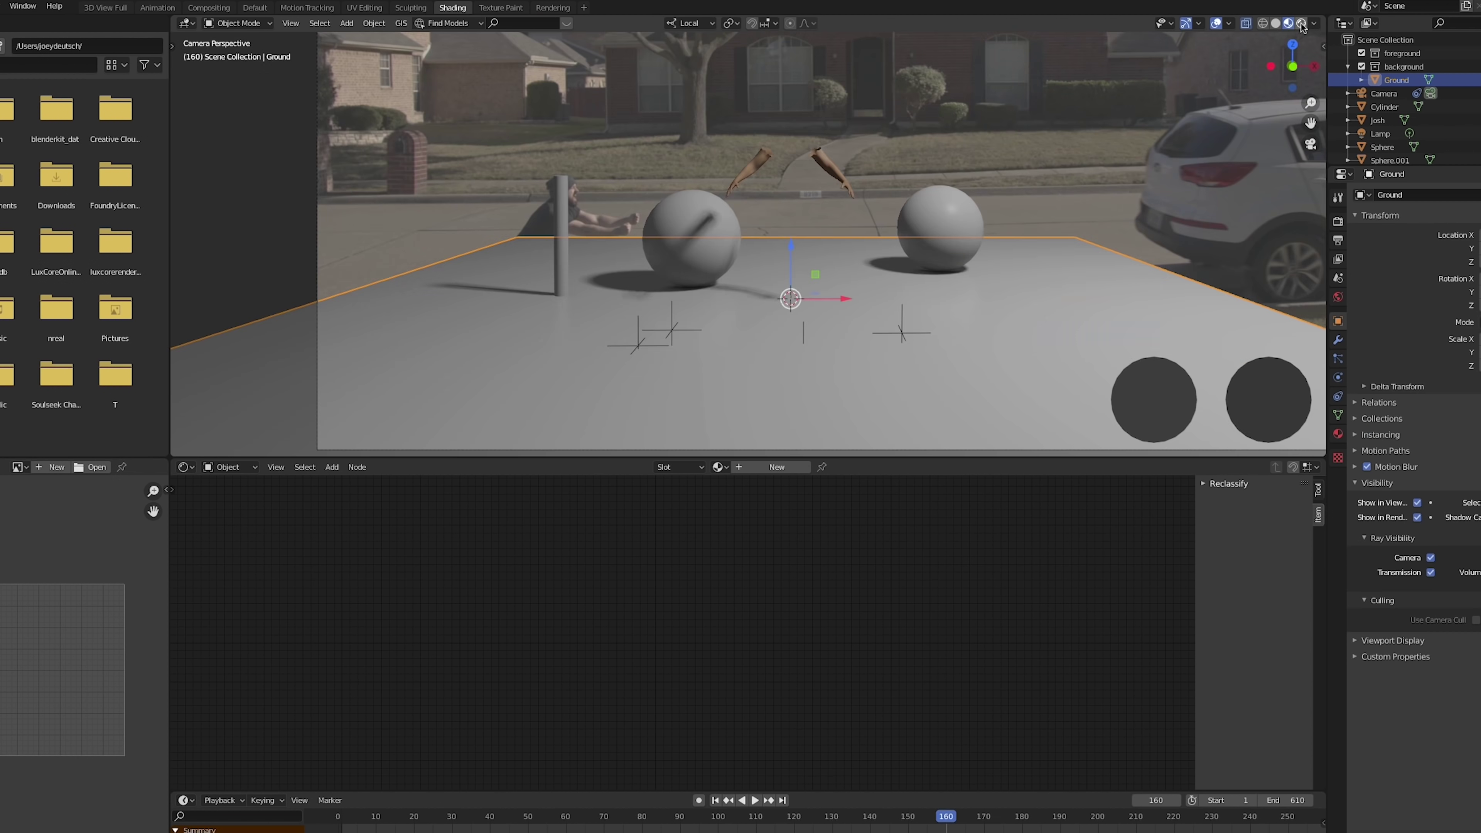
Step: Switch to Rendered shading, make the lamp a Sun light, and select it to aim it
click(1285, 23)
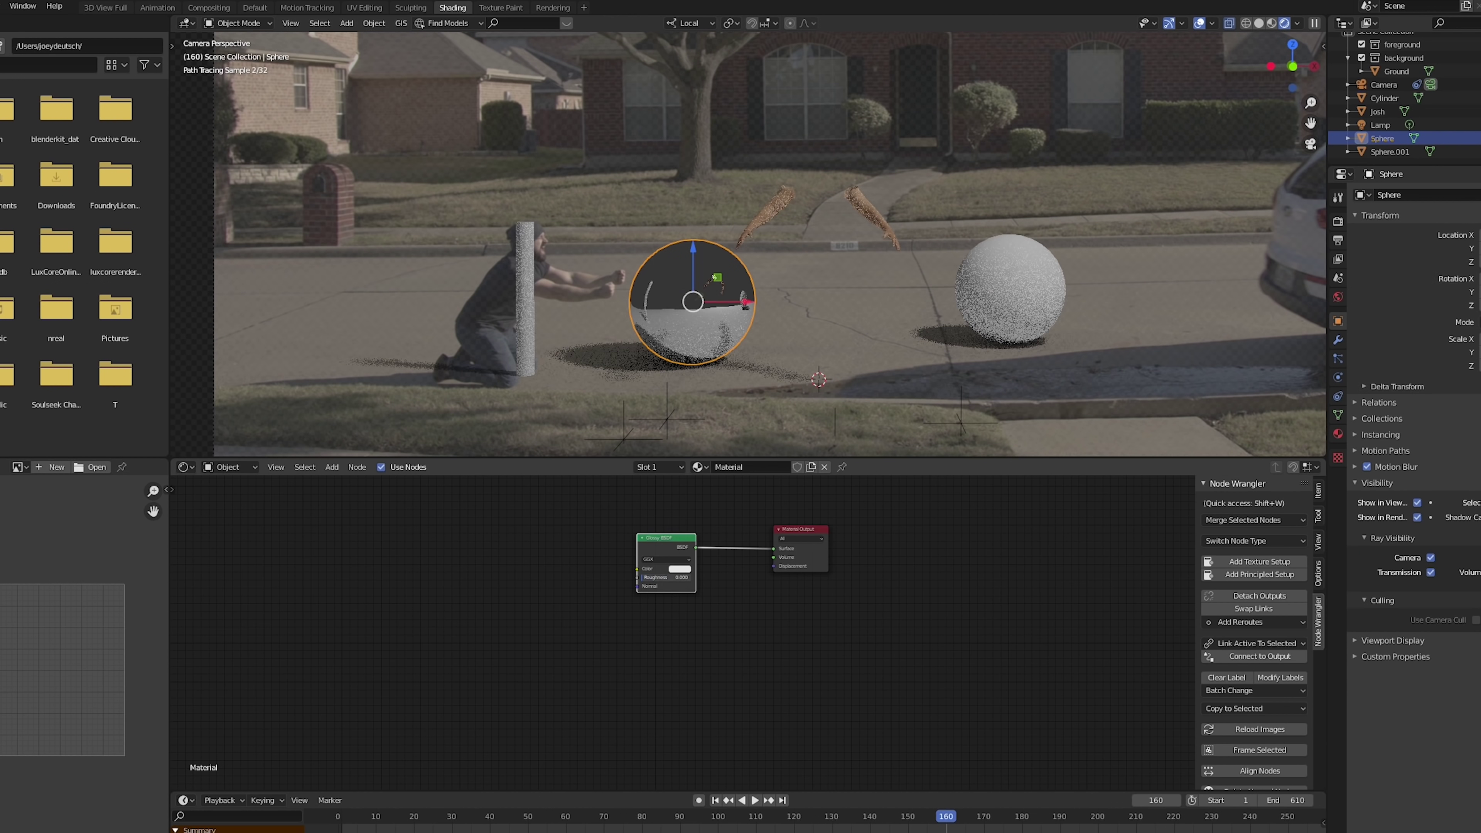
shift+middle_drag(975, 323, 815, 315)
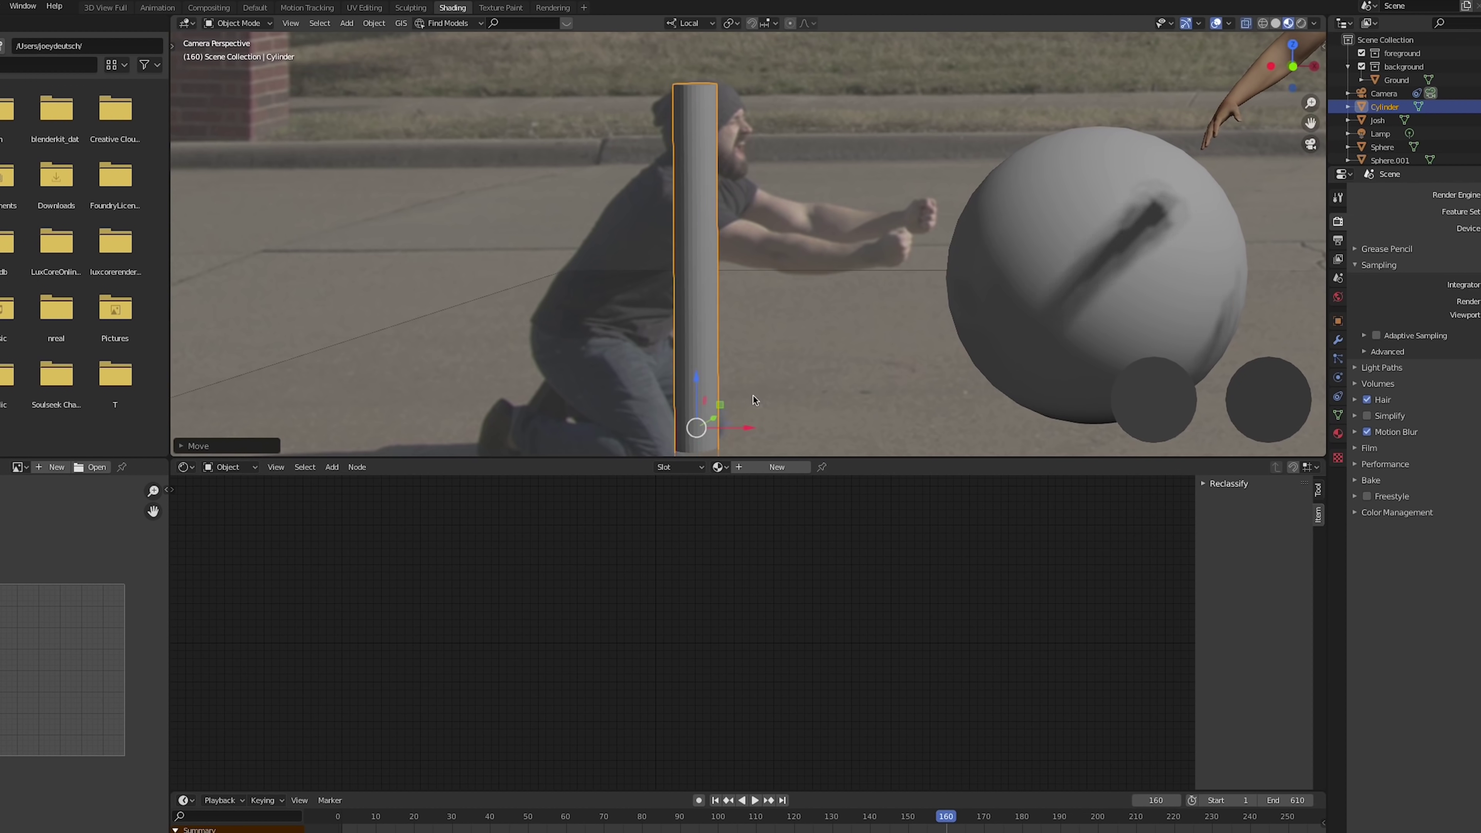
mouse_move(753, 395)
shift+middle_down()
mouse_move(743, 340)
mouse_move(768, 394)
shift+middle_up()
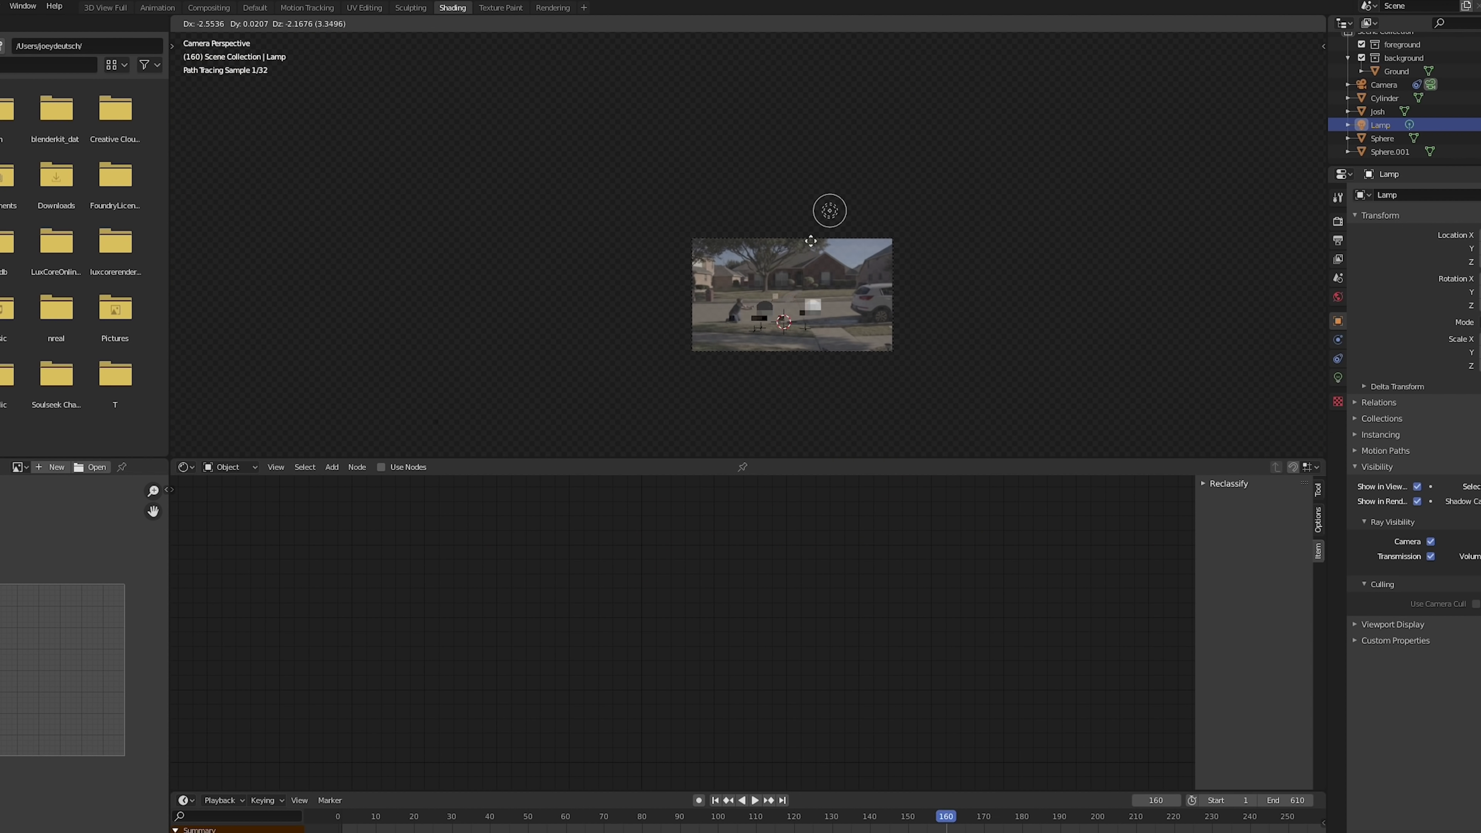
scroll(779, 285, up, 5)
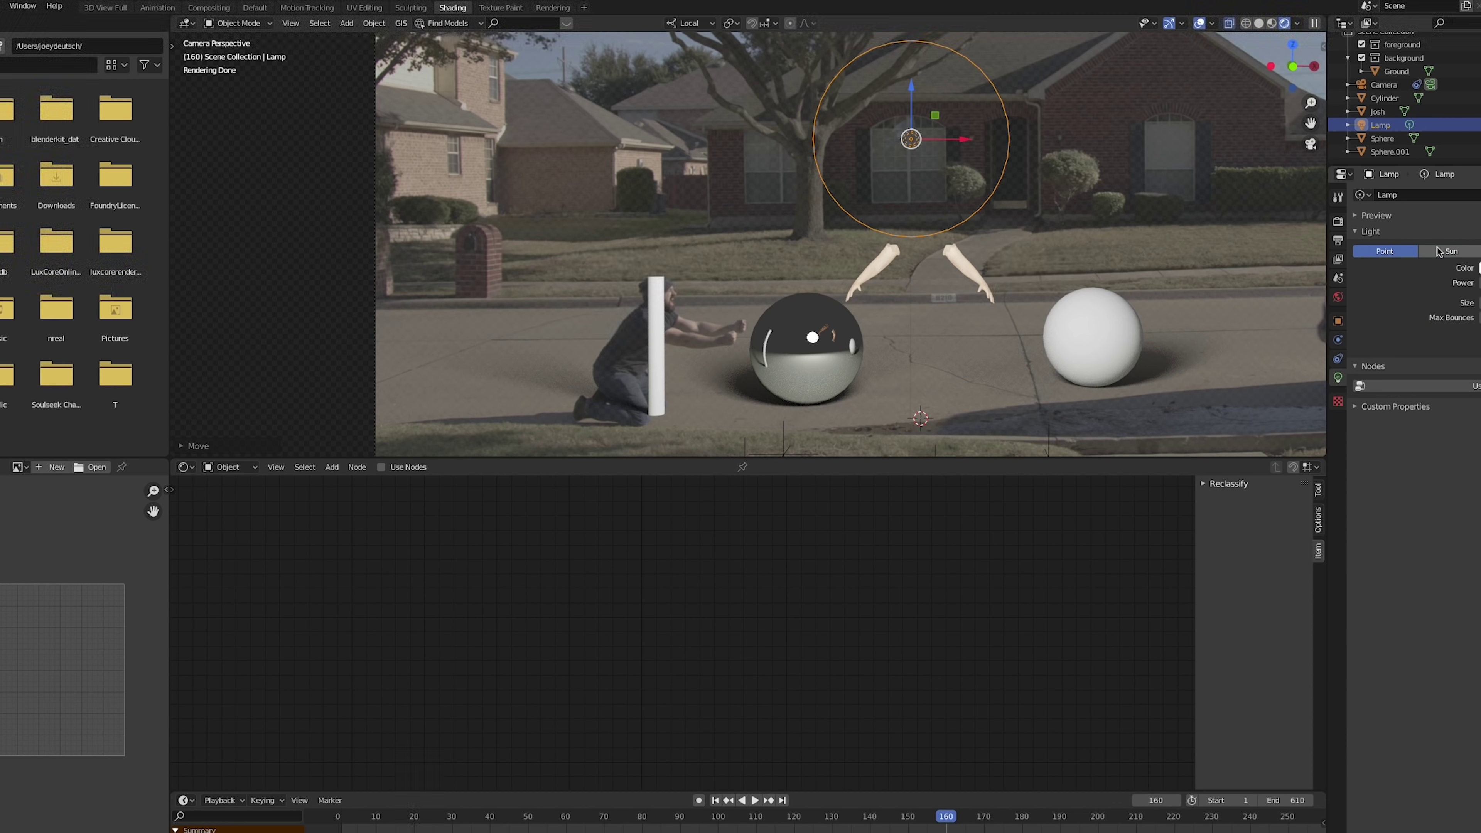
click(1437, 252)
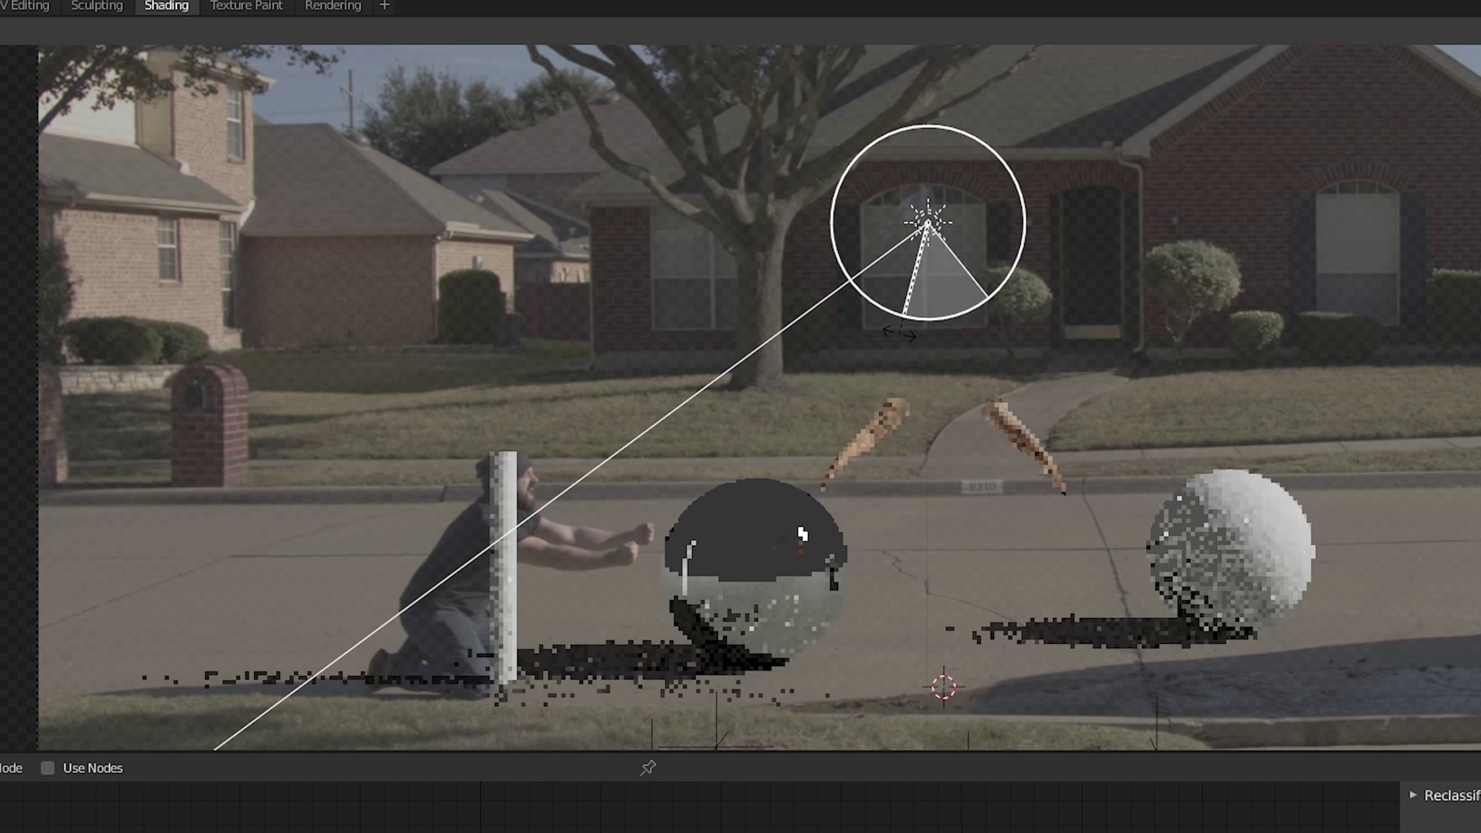
click(896, 337)
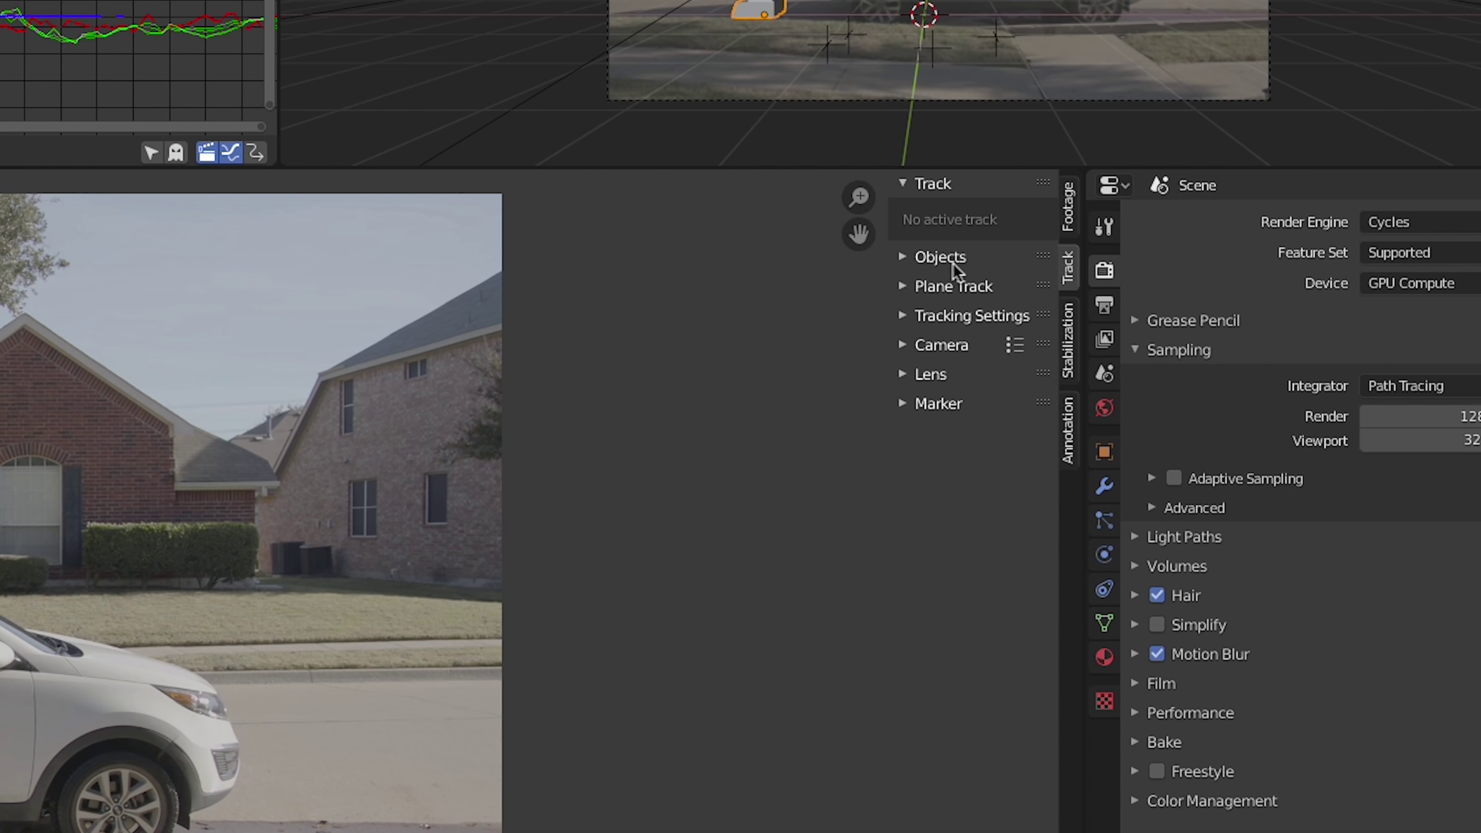
Step: Add a tracking object with a marker on the man's upper arm, then orbit the stand-in figure
click(955, 260)
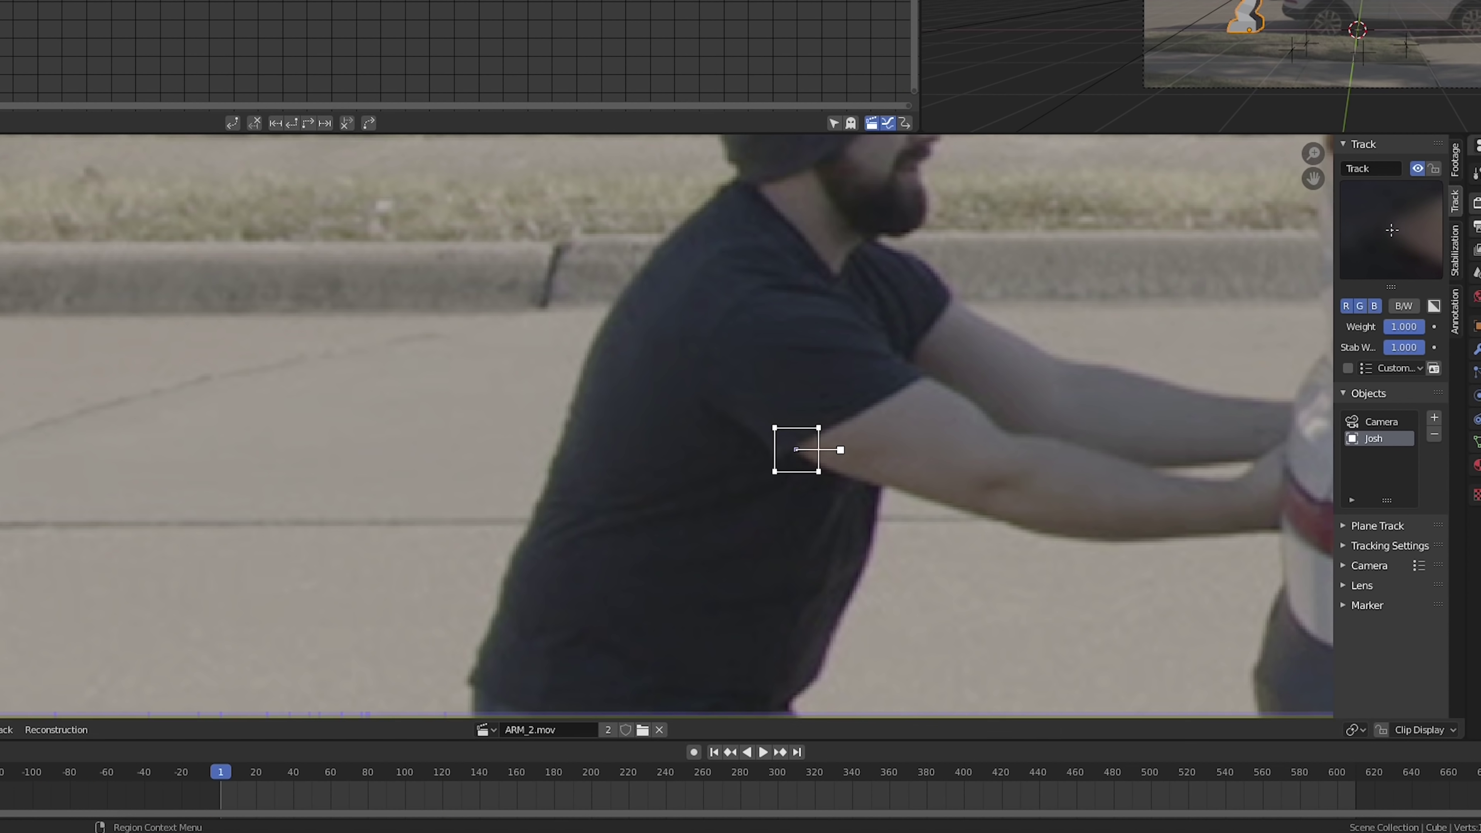
ctrl+click(798, 449)
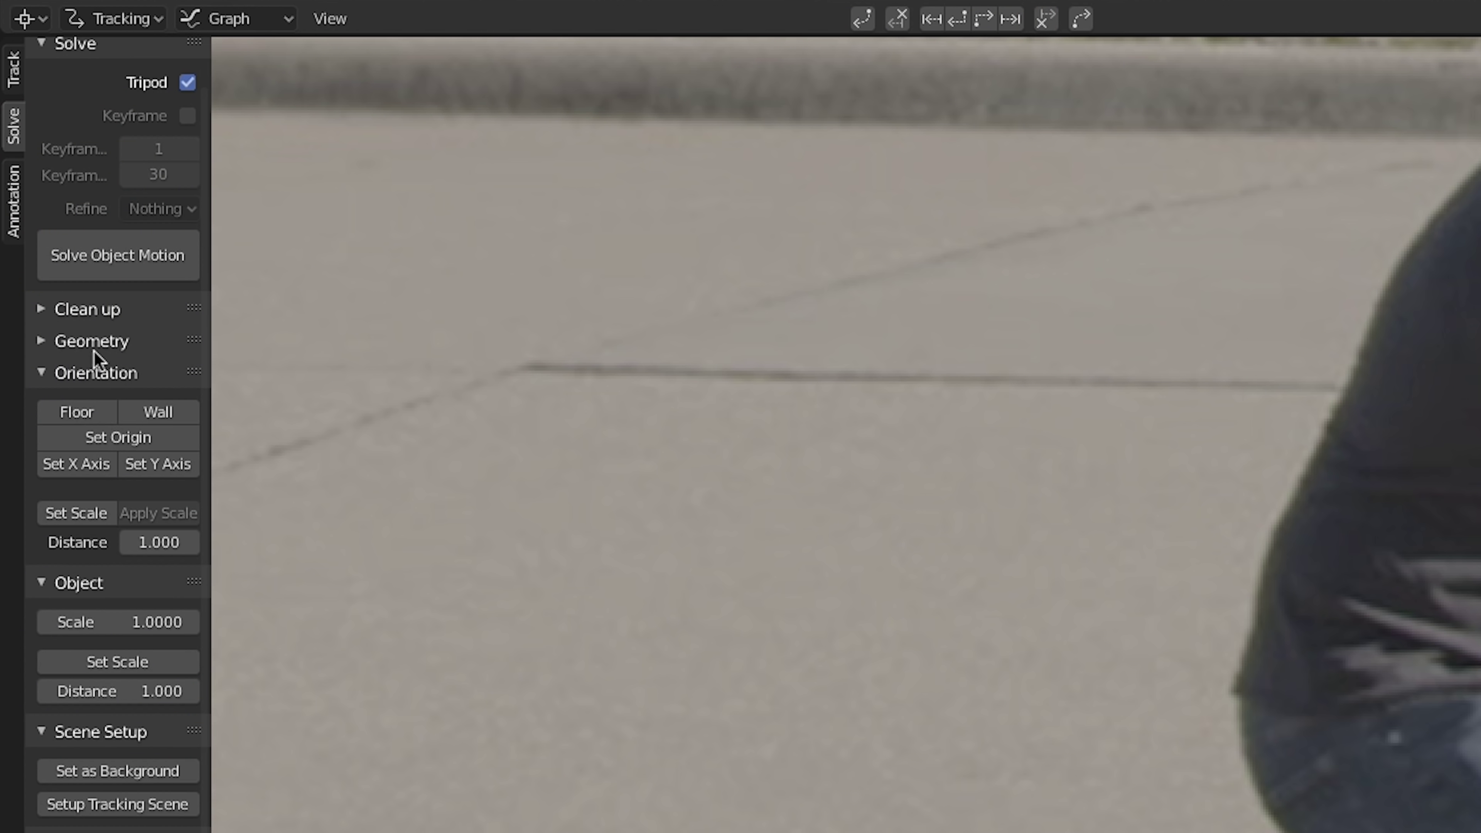
click(92, 342)
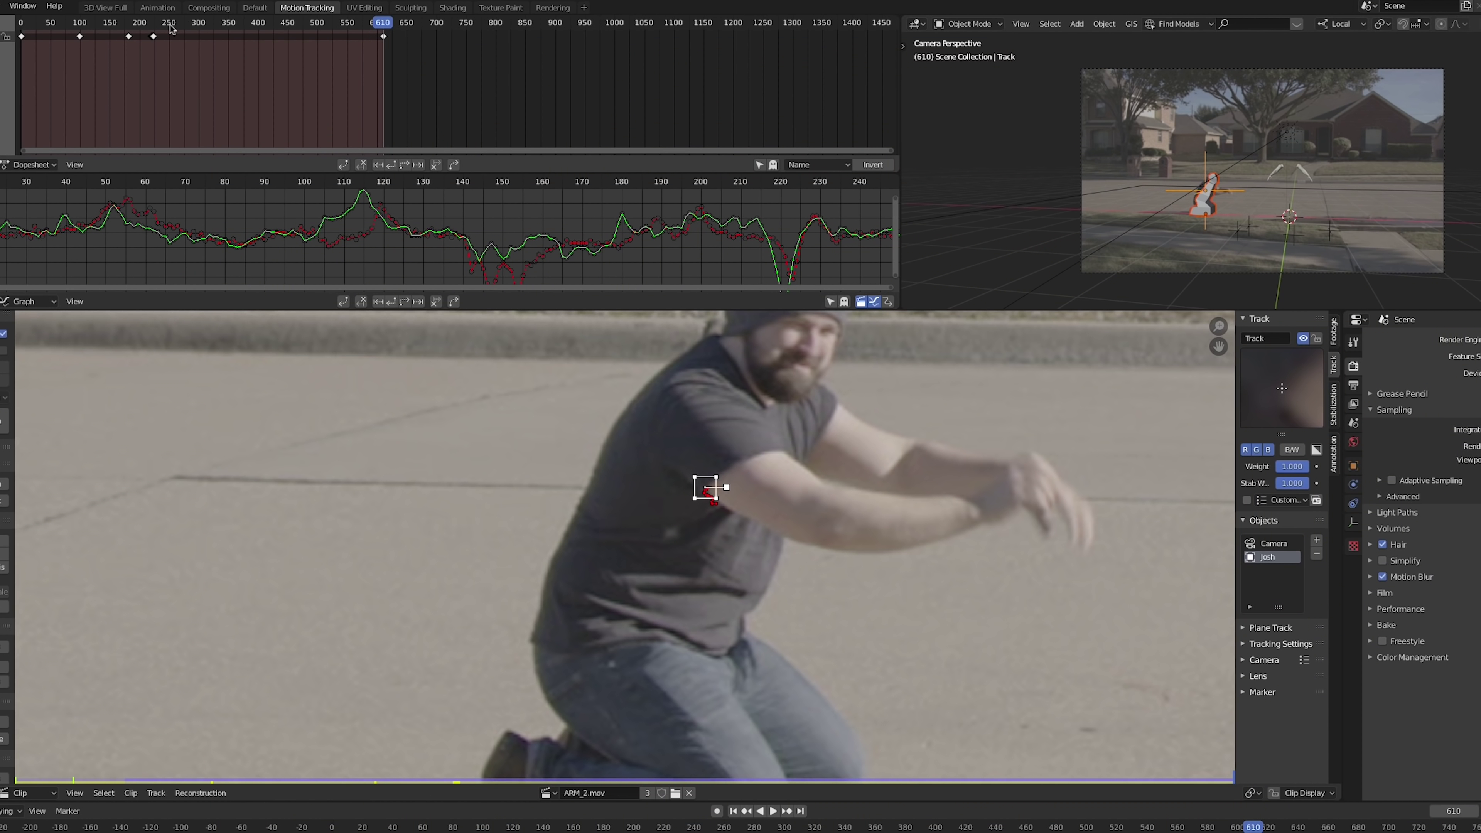
click(262, 8)
middle_drag(665, 448, 638, 423)
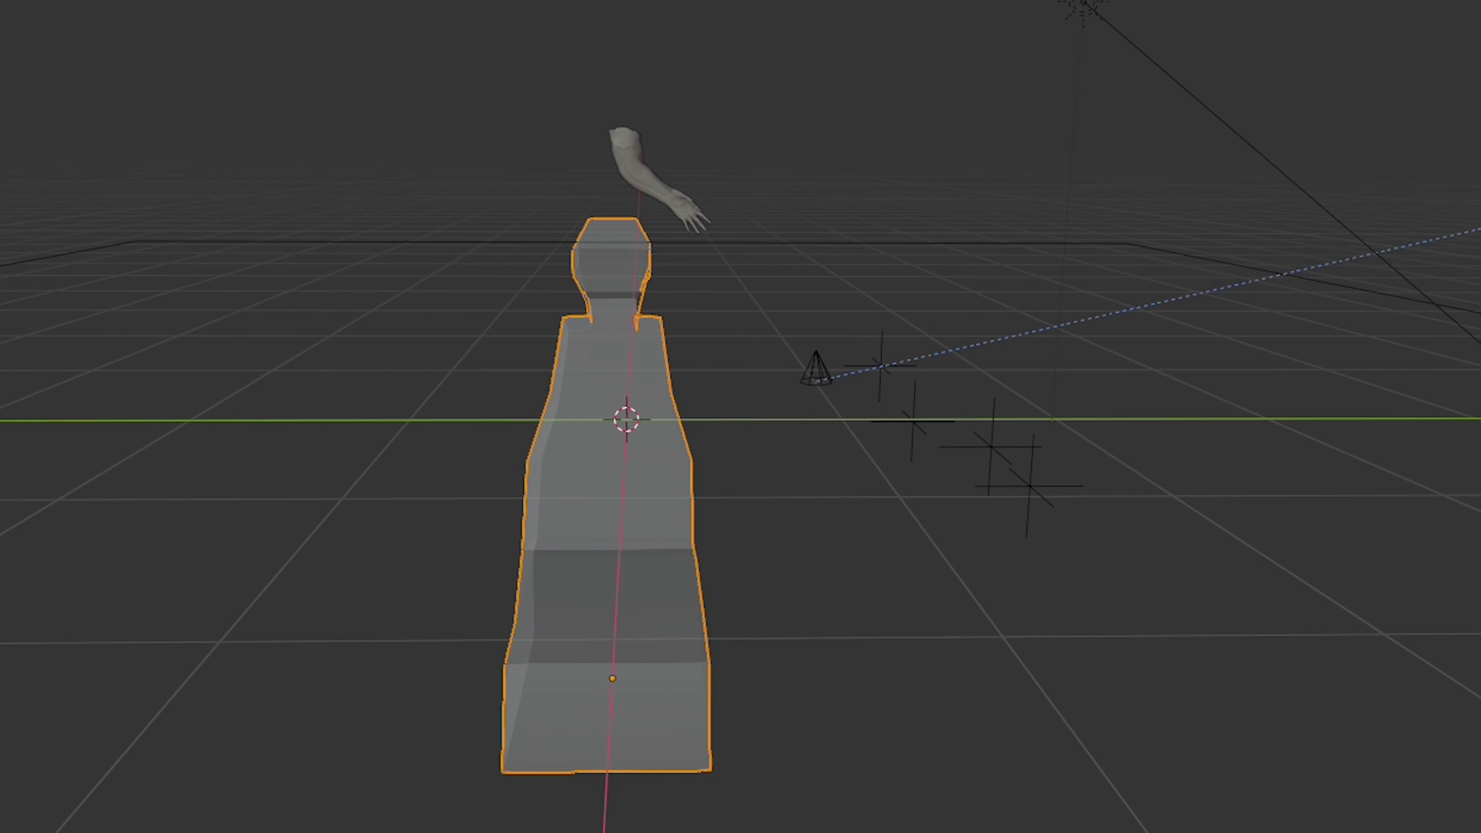
Step: Add a mesh plane and scale it up by 6.917
key(shift+a)
click(664, 424)
key(s)
click(942, 248)
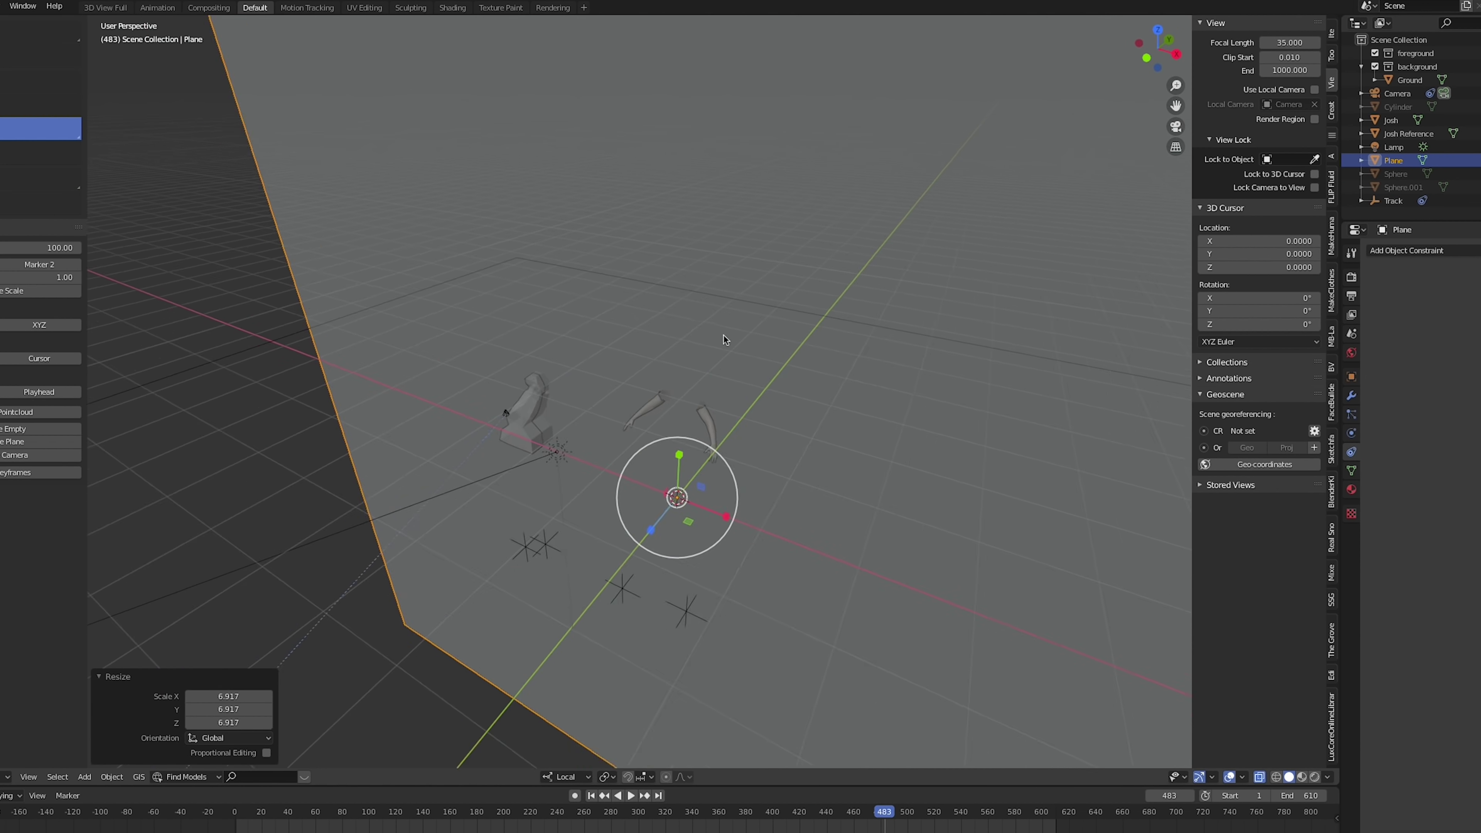
mouse_move(723, 340)
middle_down()
mouse_move(810, 292)
mouse_move(744, 304)
mouse_move(744, 340)
middle_up()
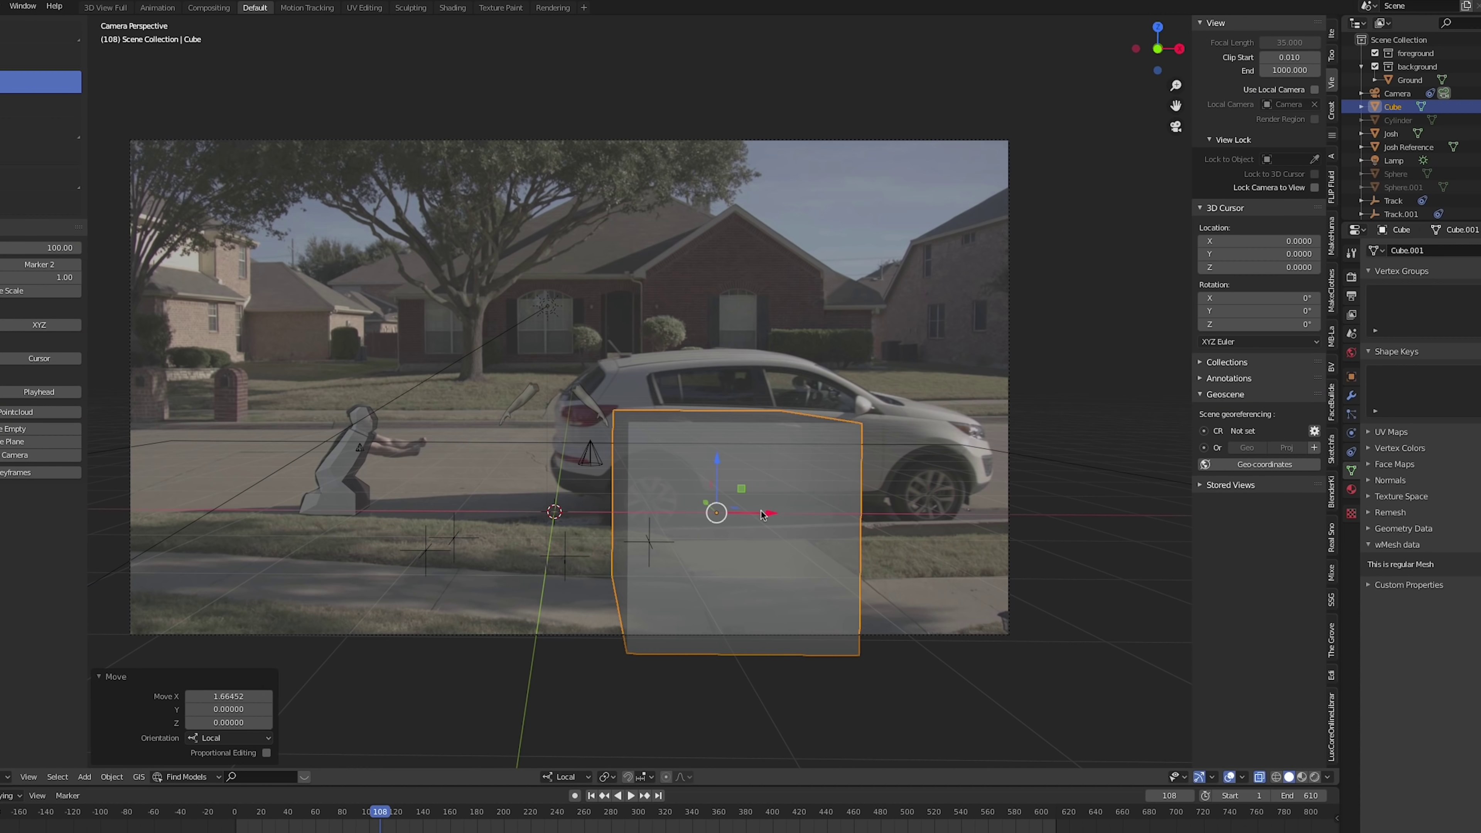
Step: Move the cube right over the car and raise it 1 unit
drag(806, 515, 824, 518)
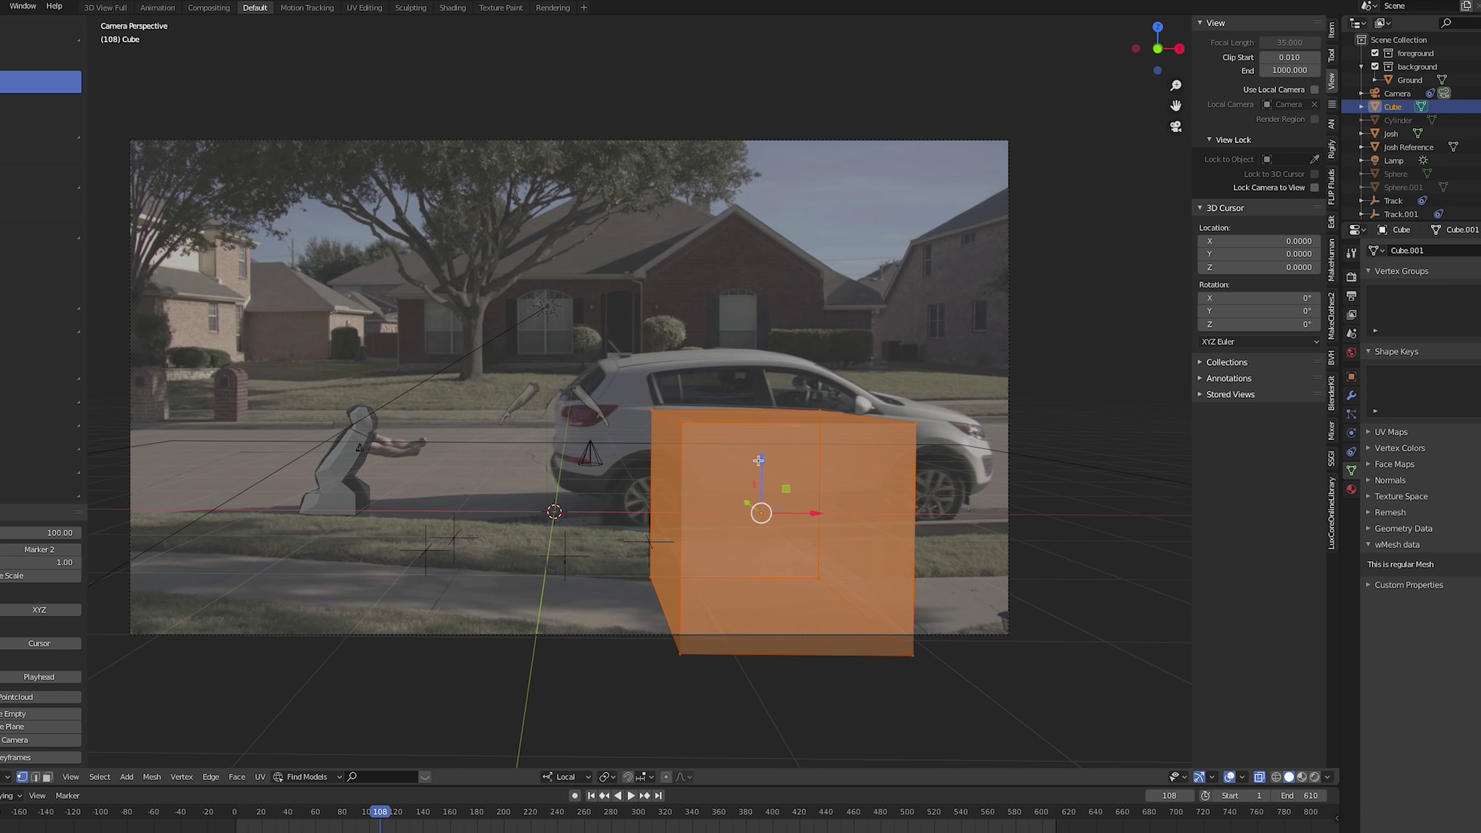
drag(761, 460, 761, 362)
scroll(745, 477, up, 4)
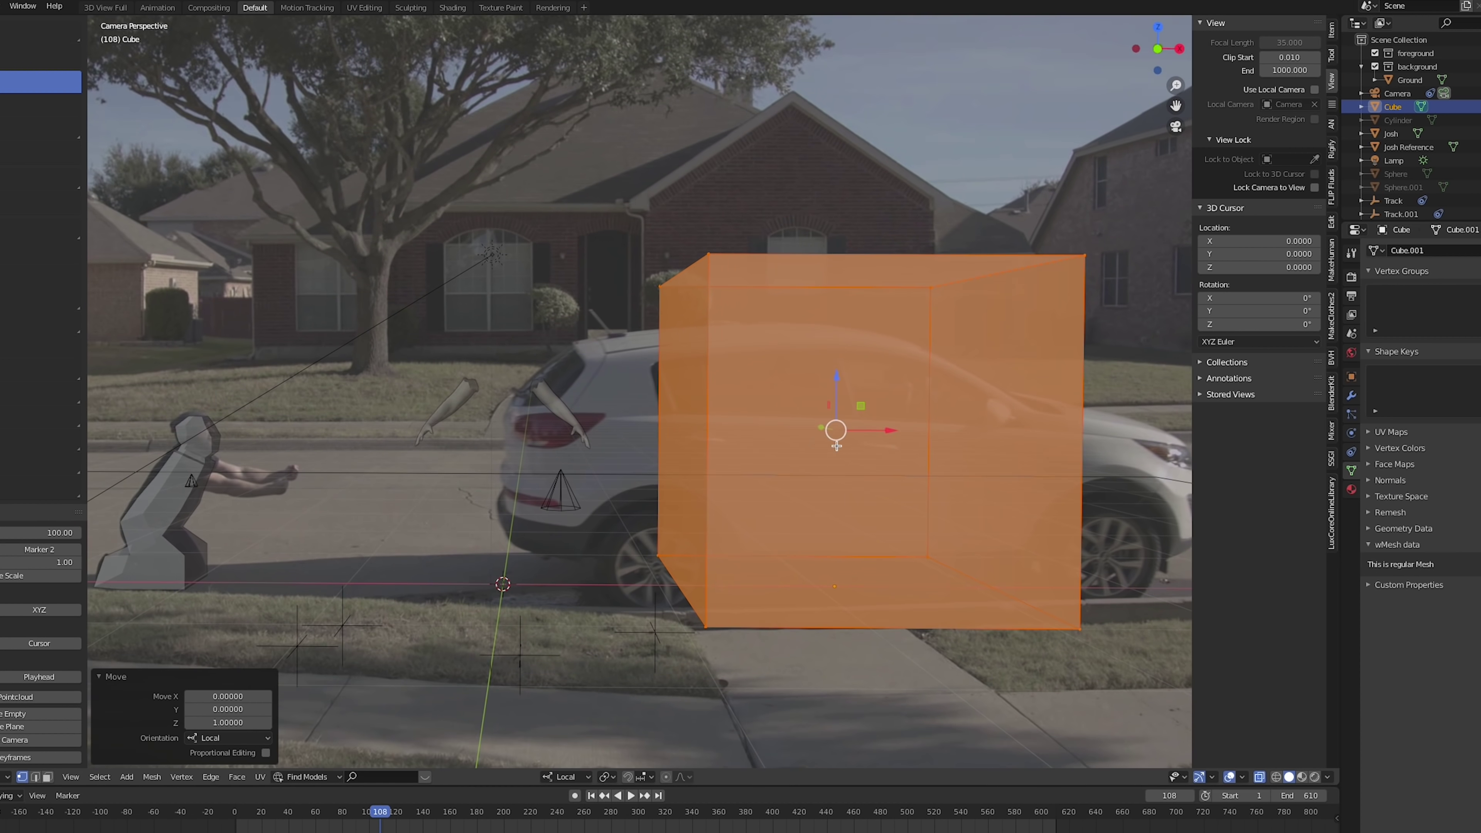
shift+middle_drag(745, 477, 736, 475)
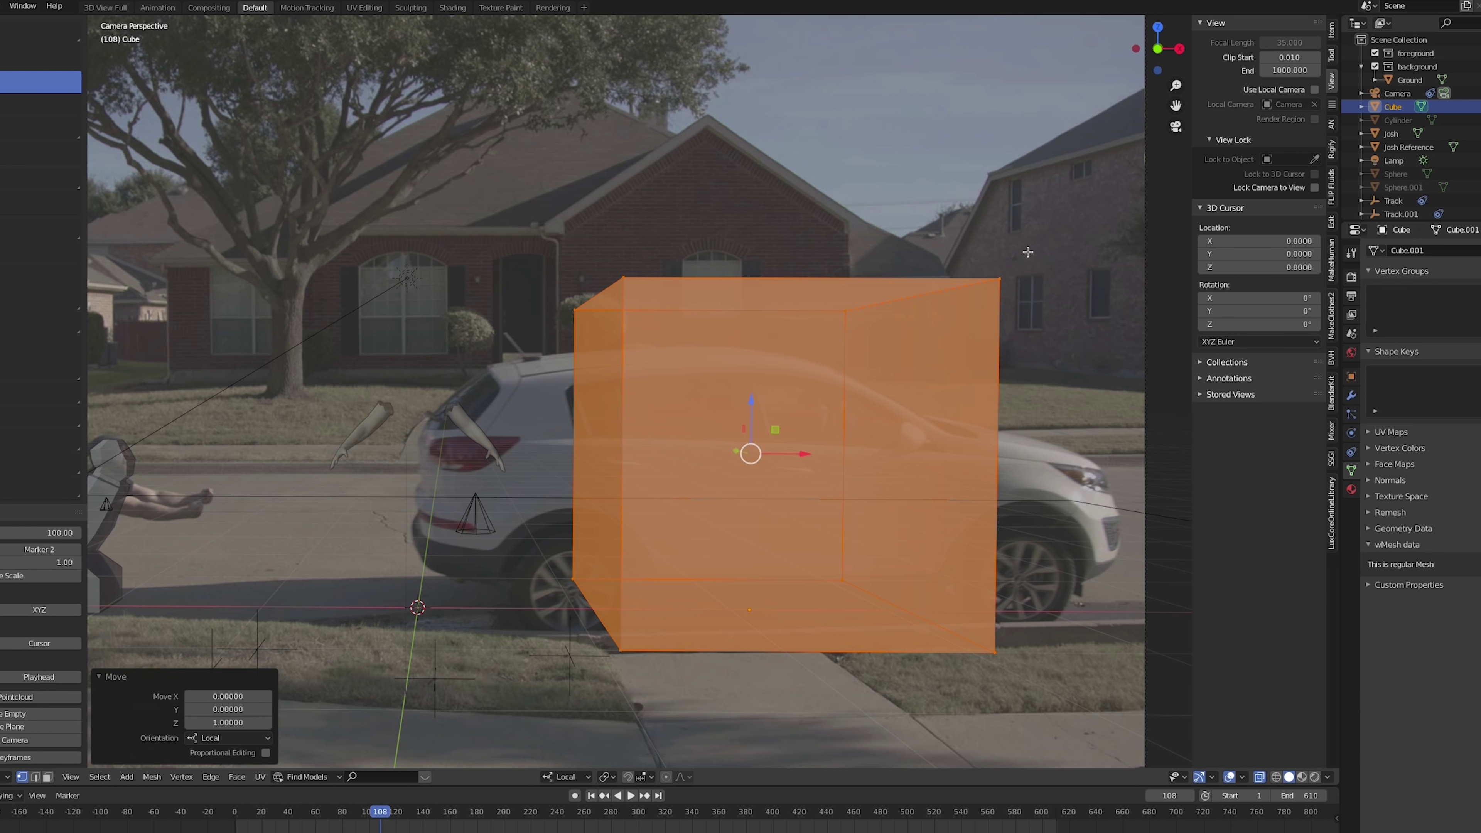
Step: Lower the top face to the roofline, stretch the left face rearward, and extrude toward the front
click(804, 290)
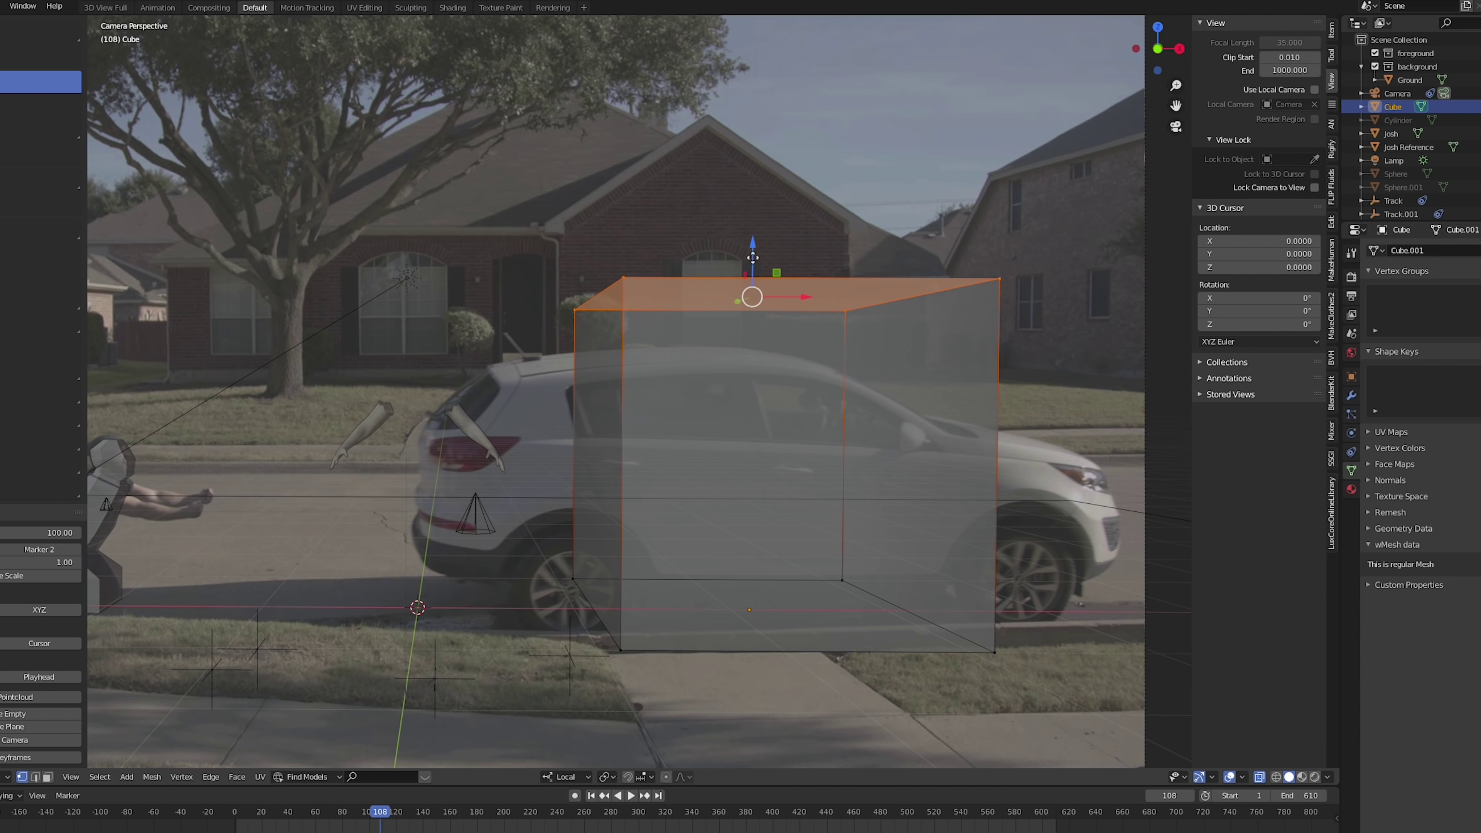
drag(753, 257, 748, 305)
drag(625, 289, 458, 641)
drag(645, 484, 465, 524)
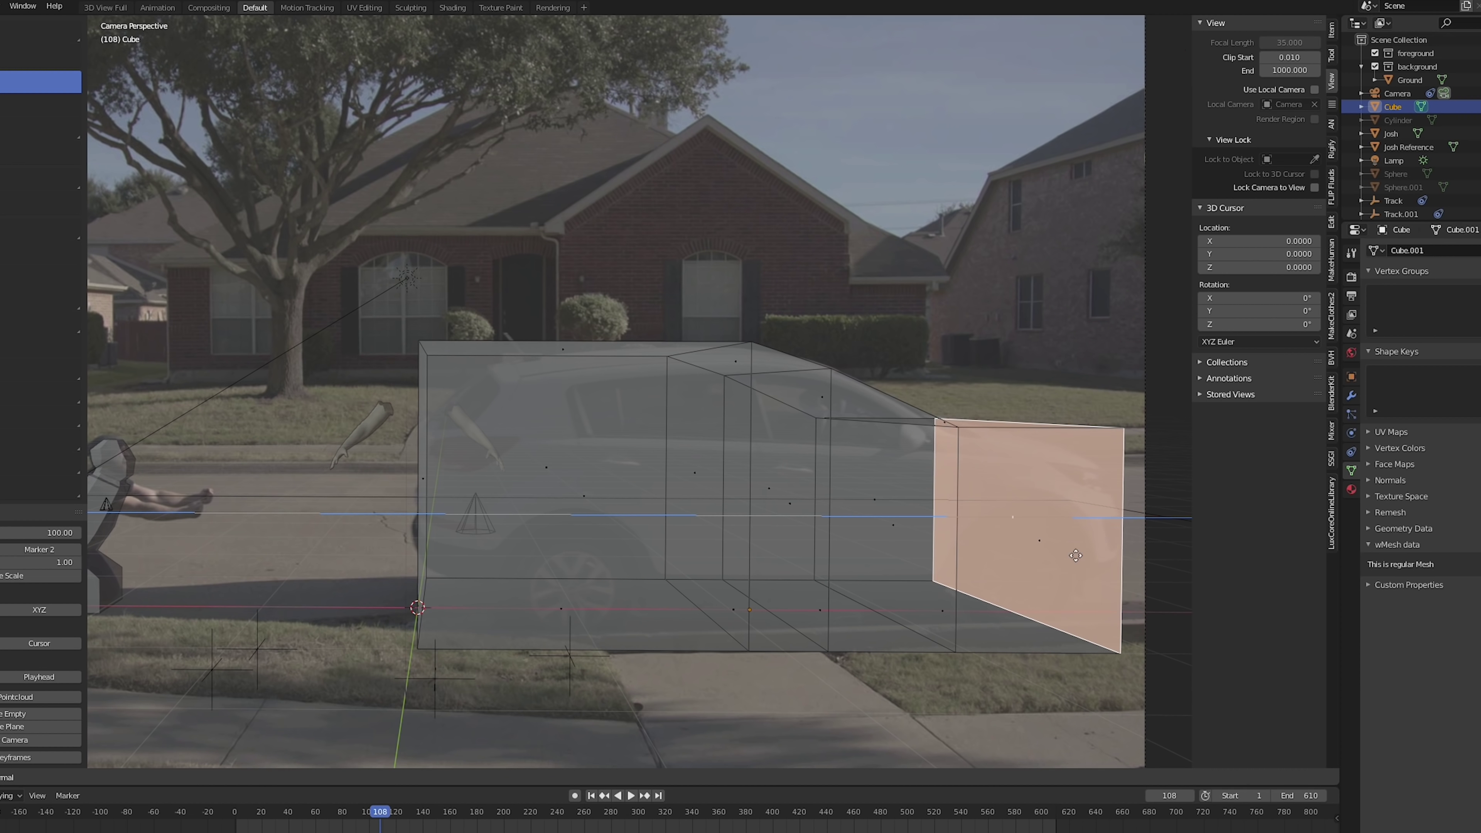
click(1098, 432)
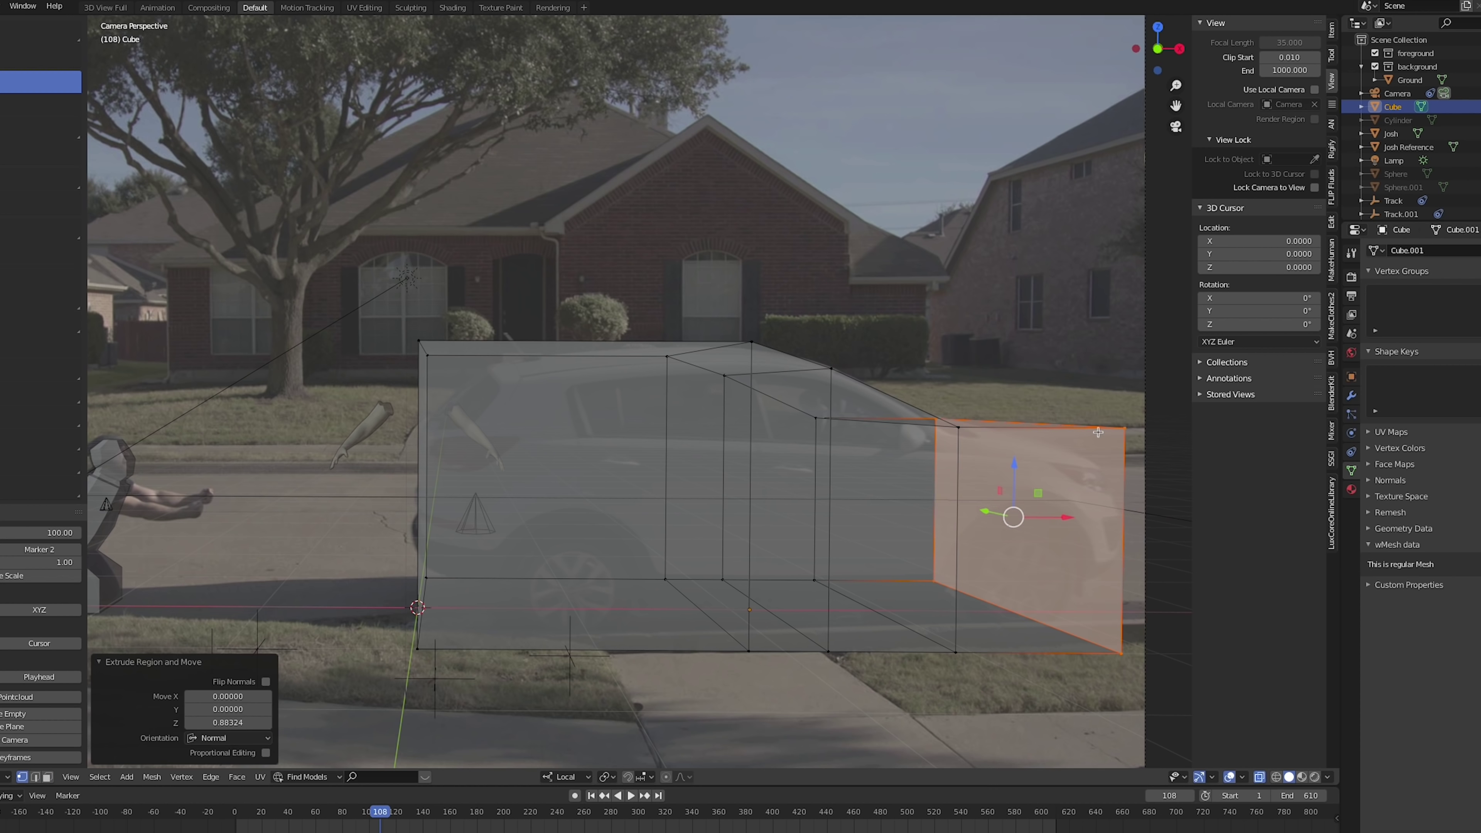
click(1050, 433)
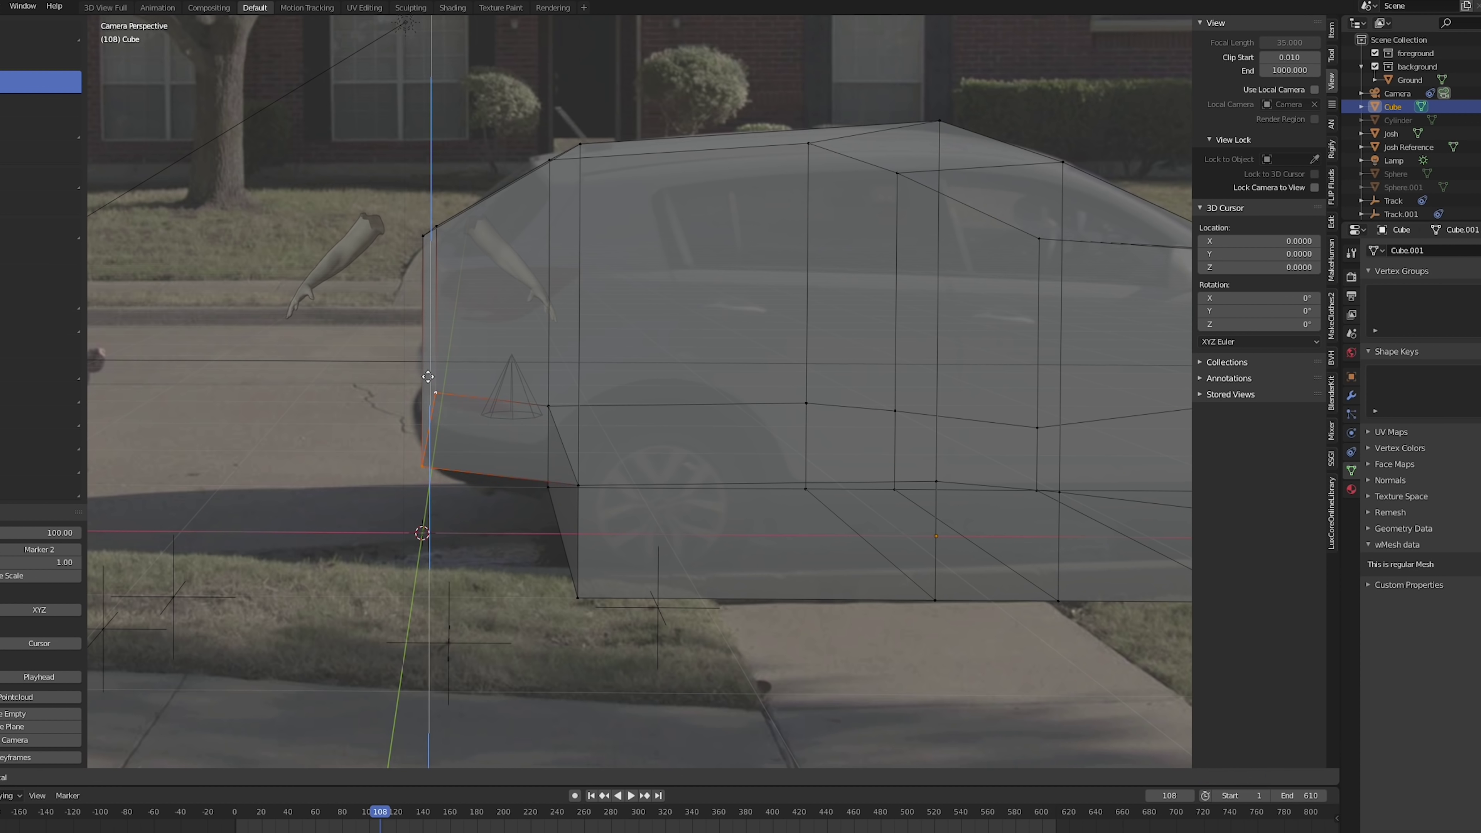
click(429, 383)
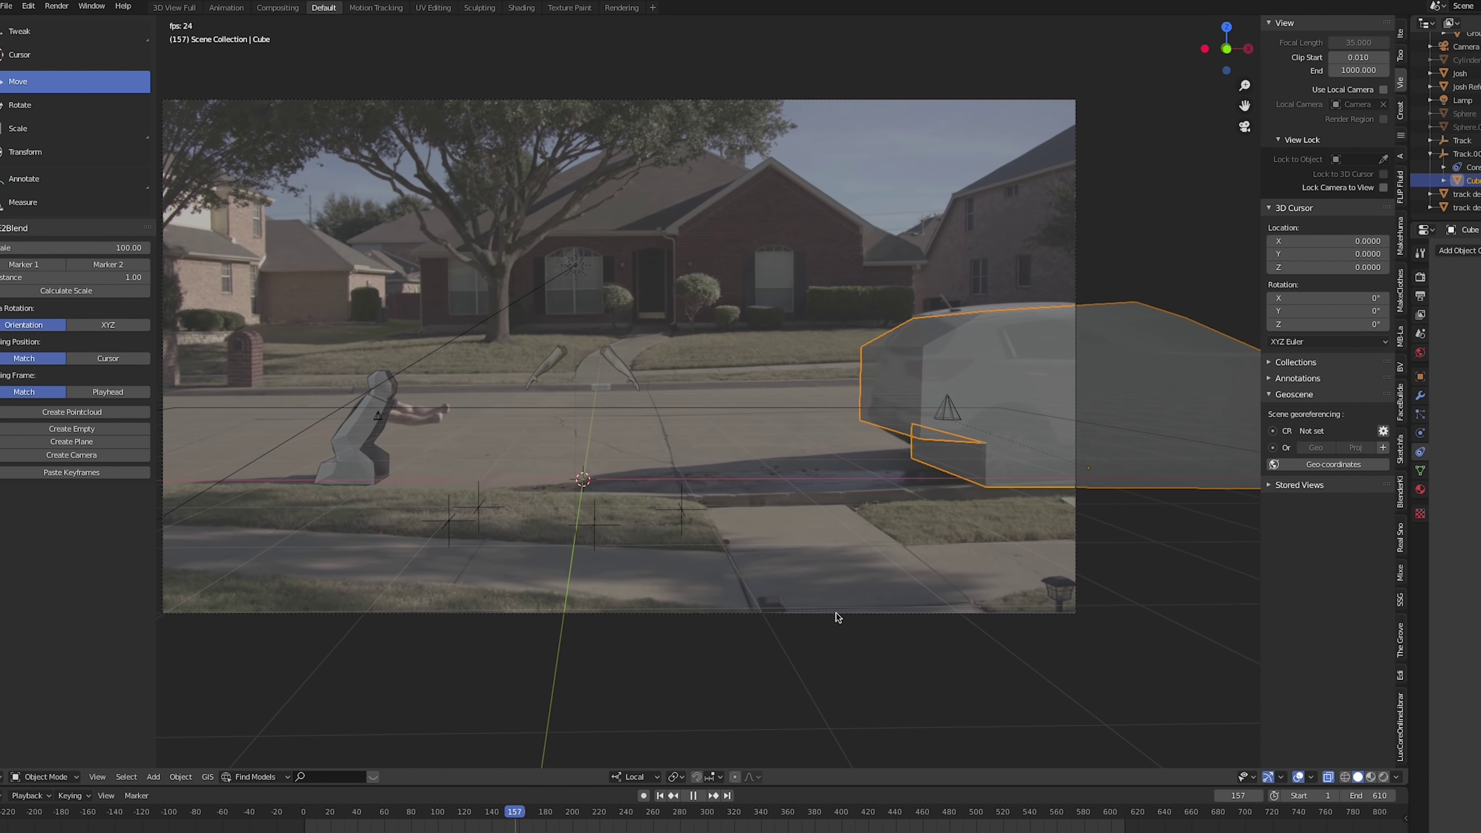
Step: Play the shot to check the mesh fit, then step back to frame 175
key(space)
scroll(626, 512, up, 3)
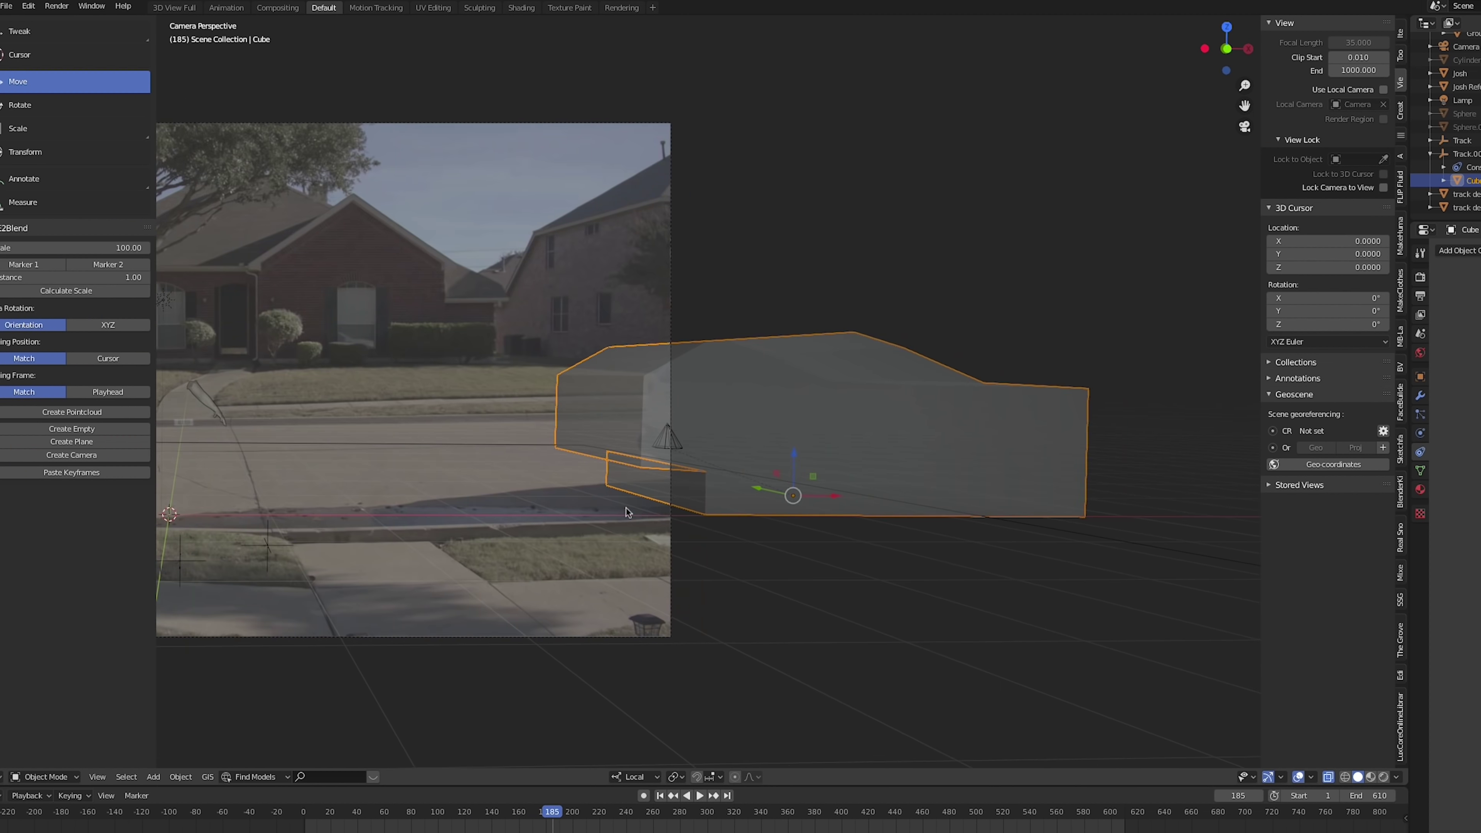
scroll(856, 429, up, 4)
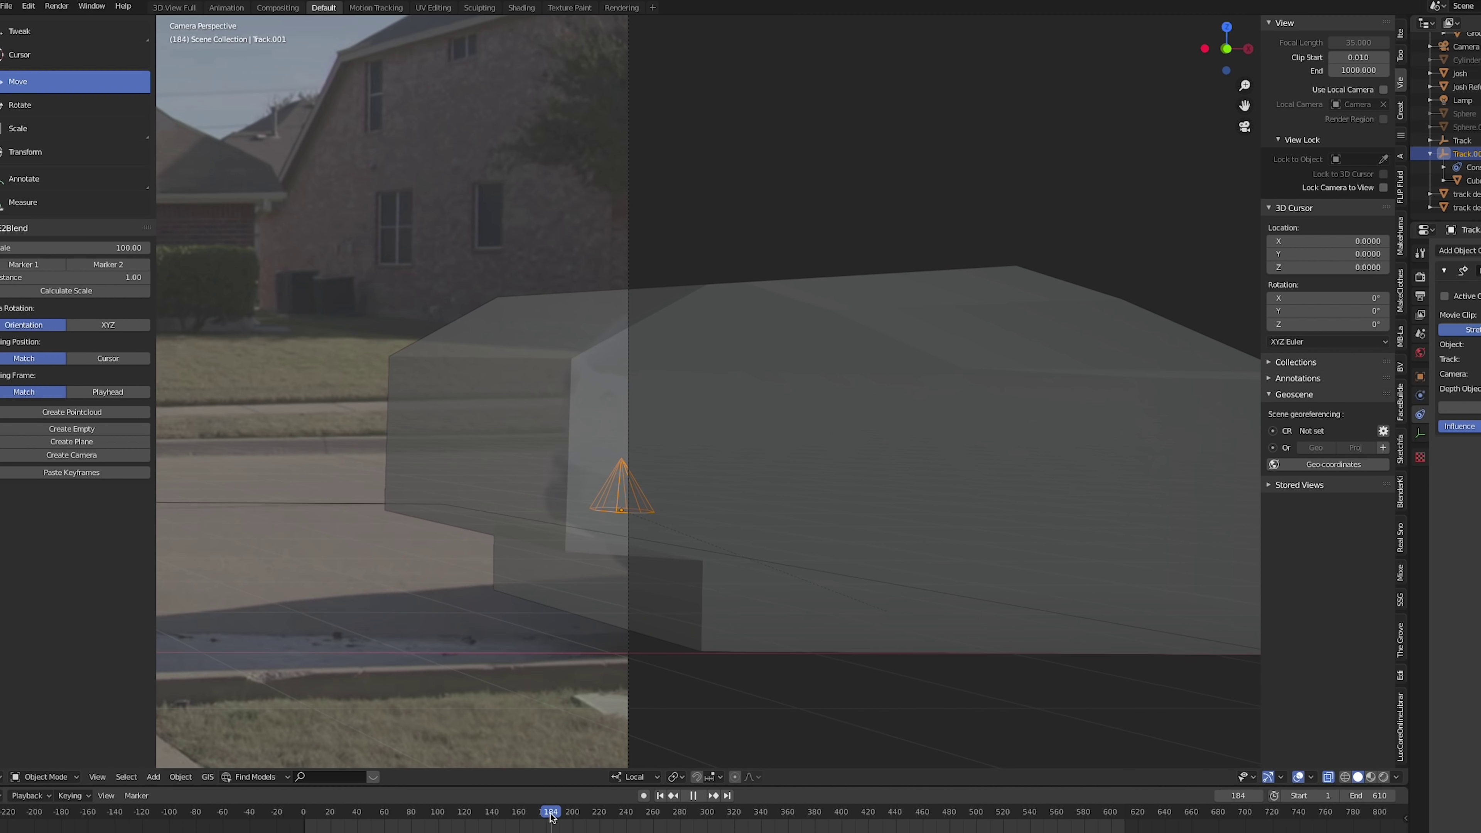
mouse_move(551, 817)
mouse_down()
mouse_move(523, 813)
mouse_move(539, 810)
mouse_up()
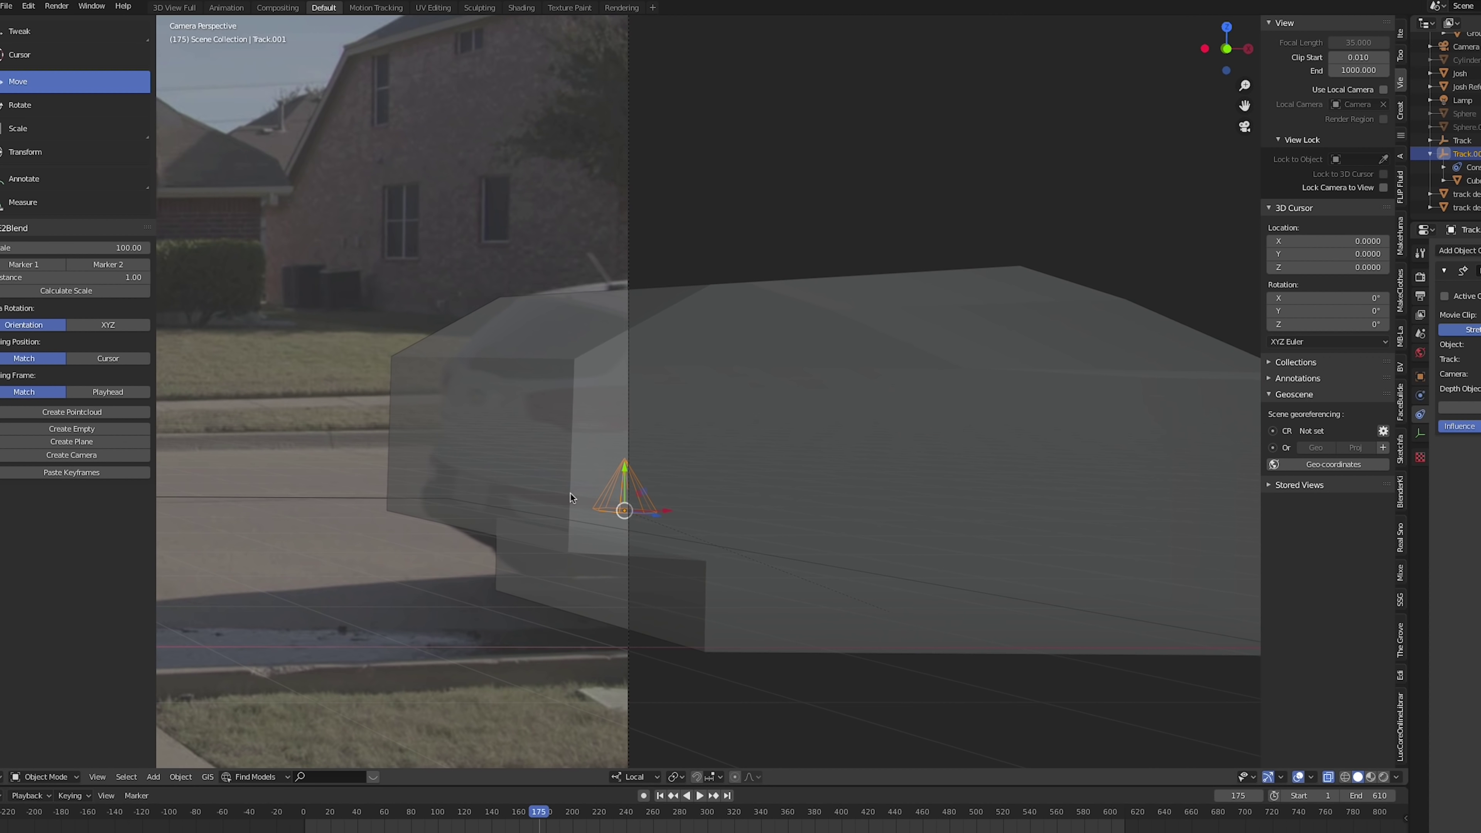
Step: Apply Visual Transform to Track.001 and keyframe its Follow Track influence at 0
key(F3)
text(apply)
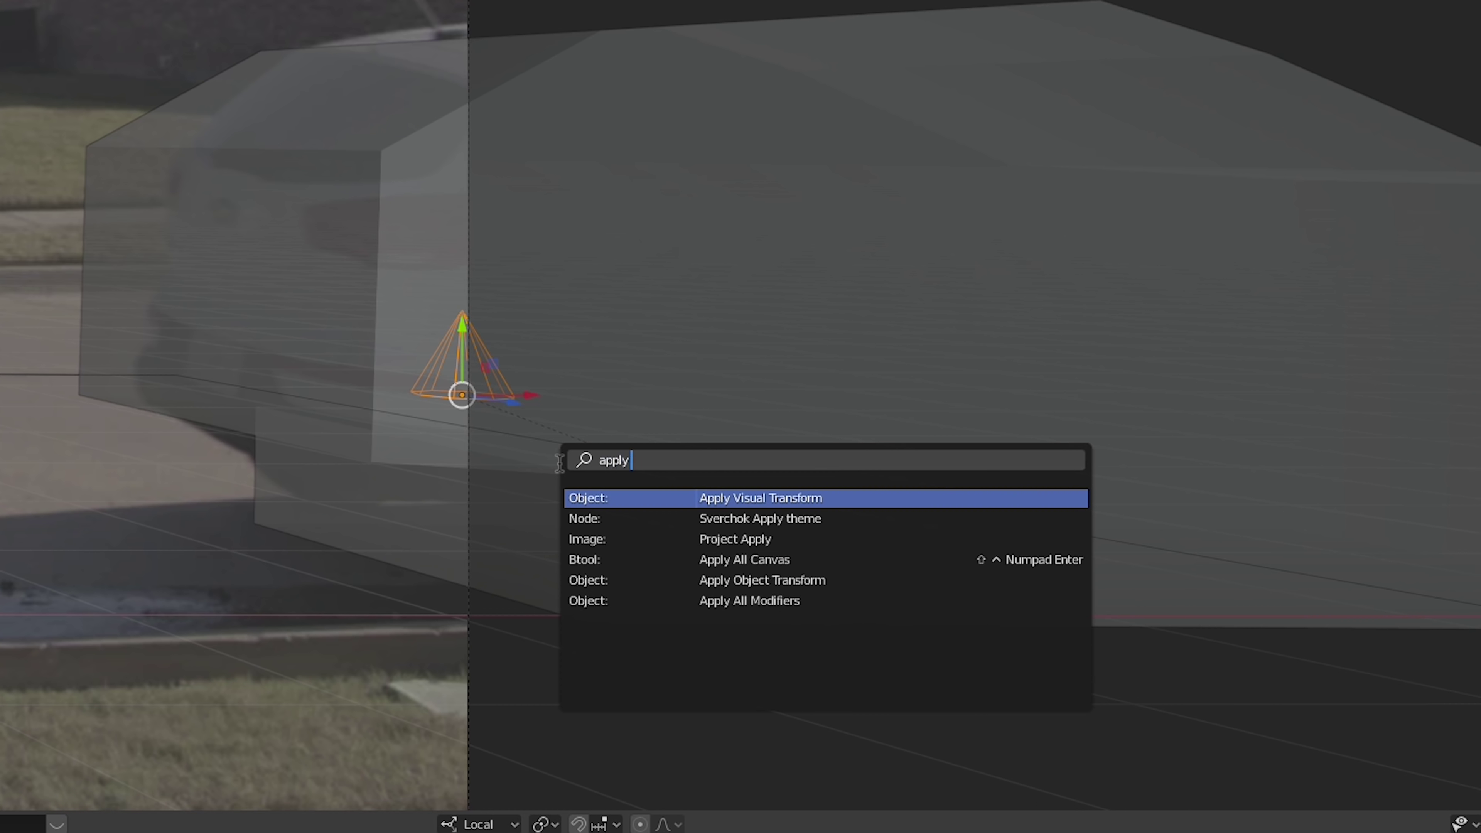
key(Return)
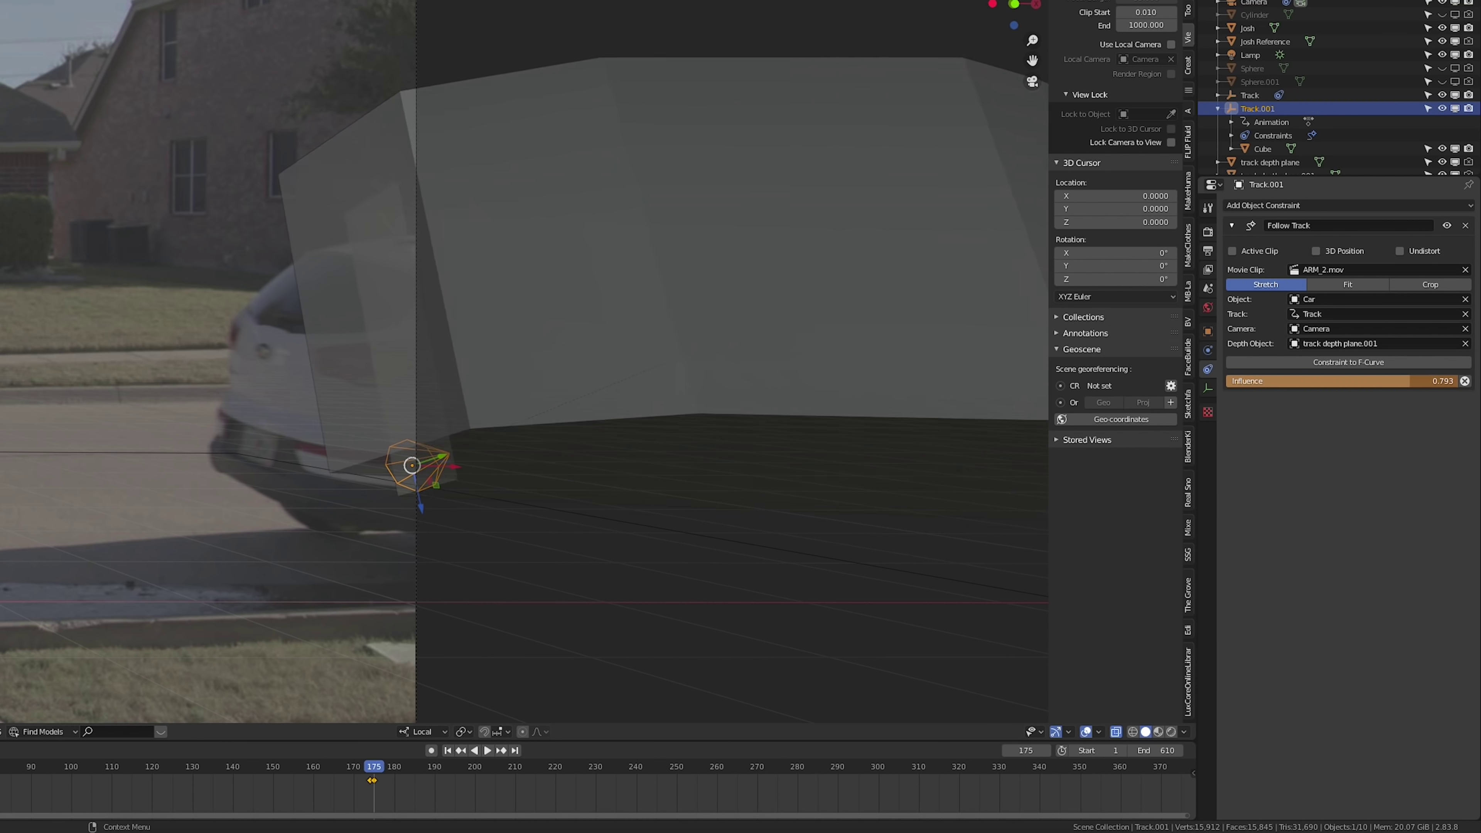
drag(1428, 381, 1227, 385)
right_click(1295, 383)
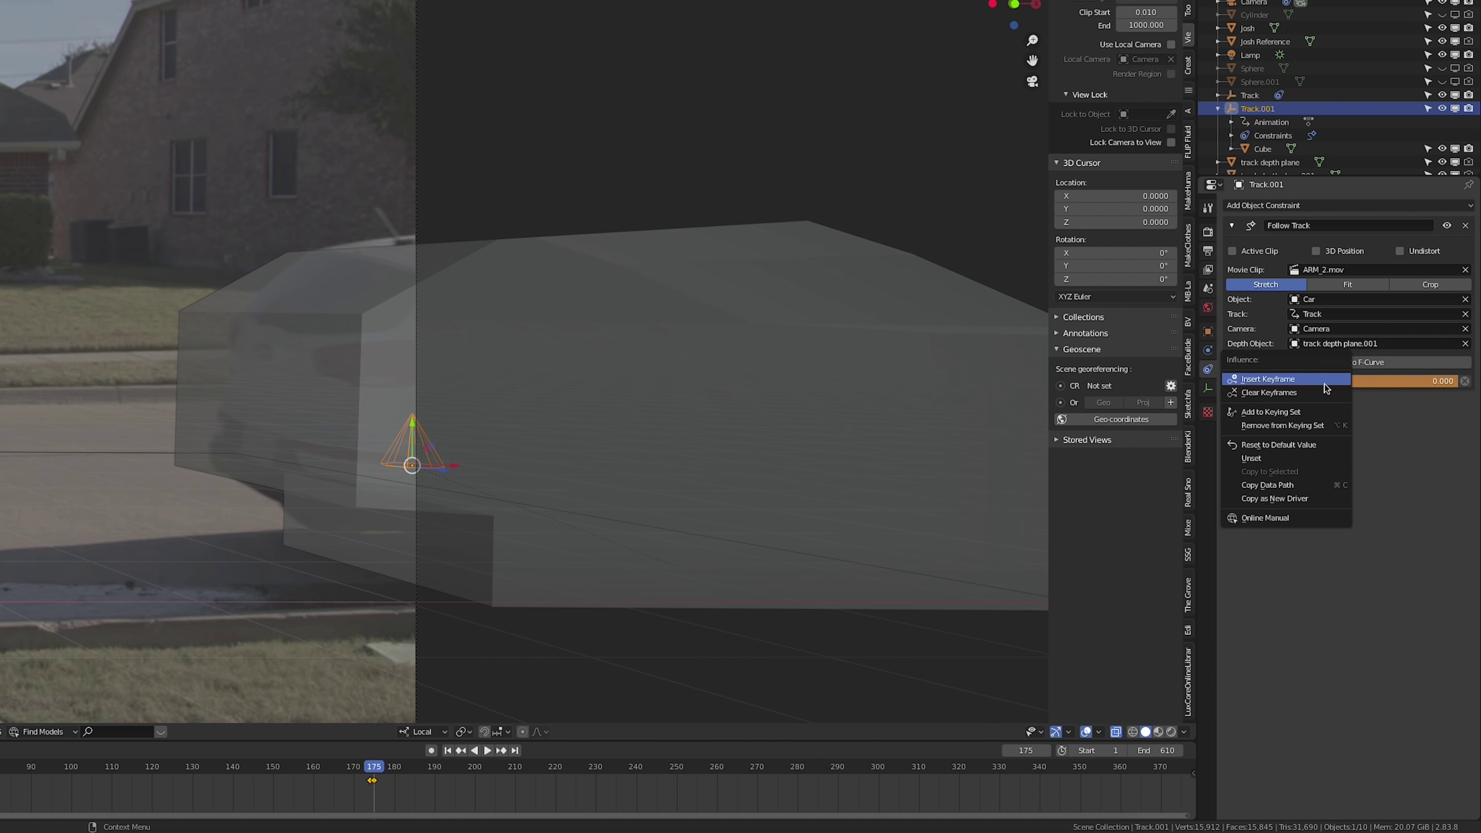
click(1324, 379)
drag(357, 766, 386, 756)
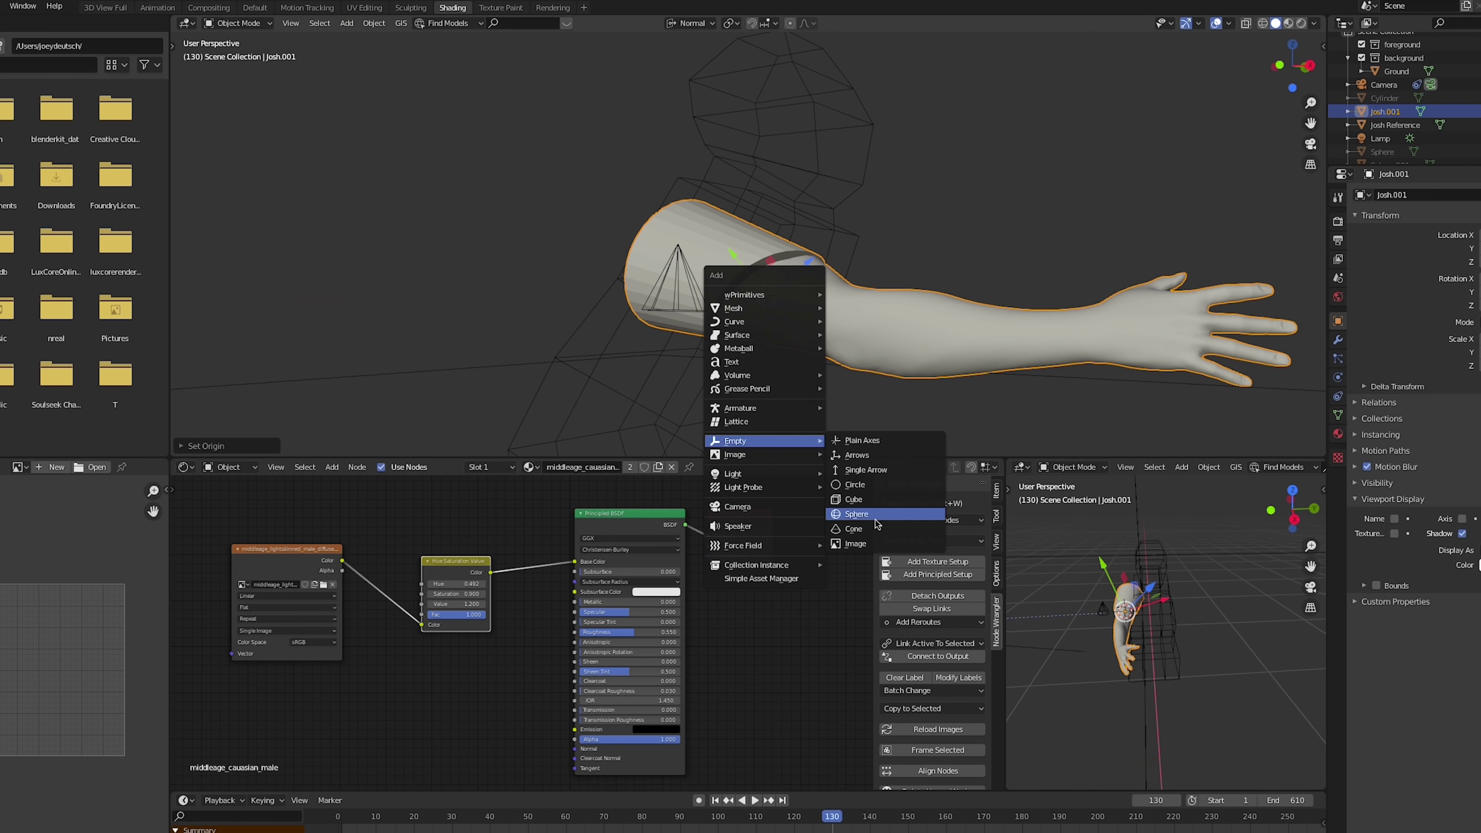
Step: Add a small sphere empty at the arm, snap the arm's end loop, and advance to frame 332
click(856, 513)
key(s)
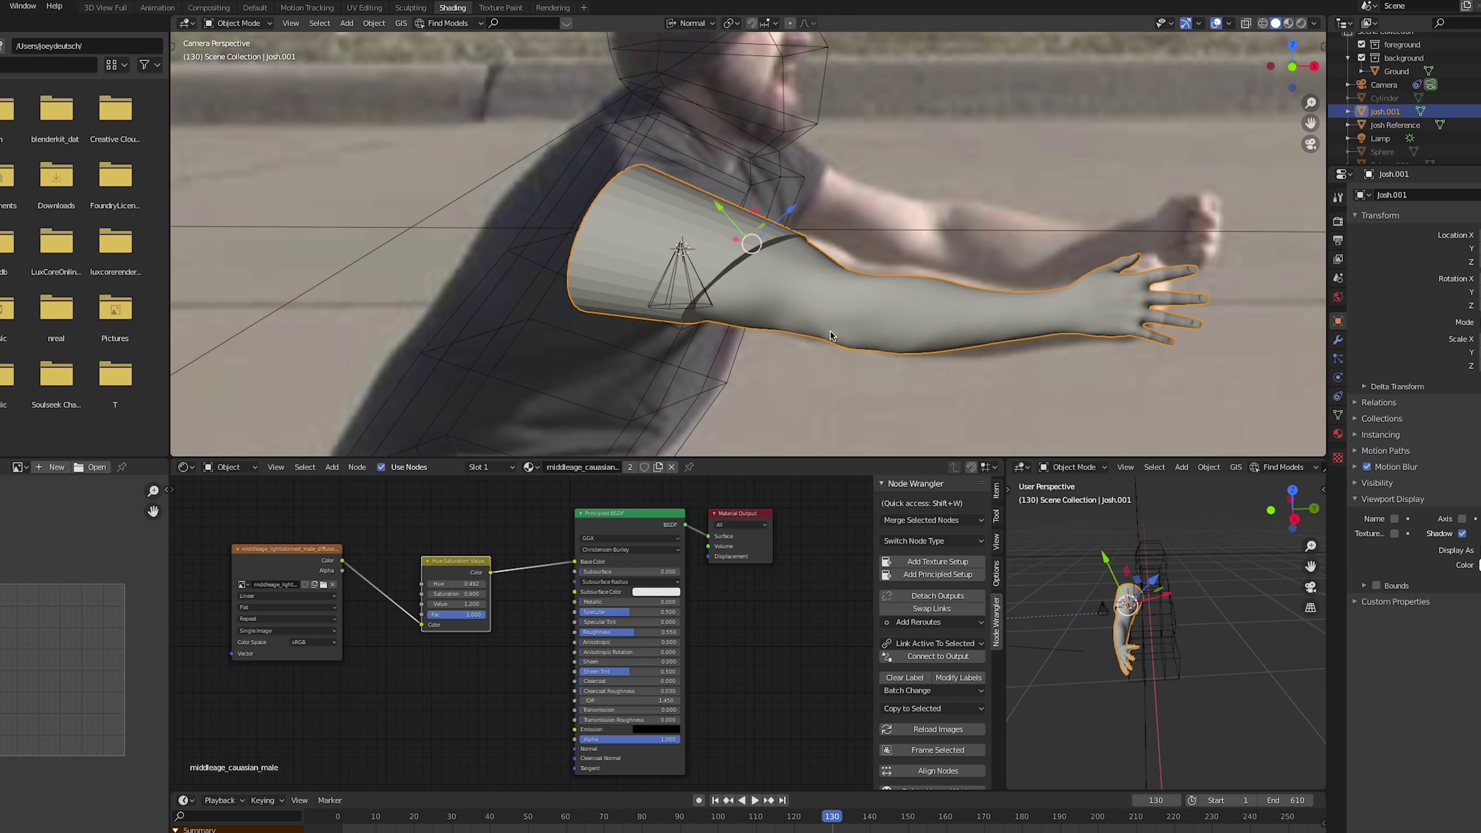
key(shift+s)
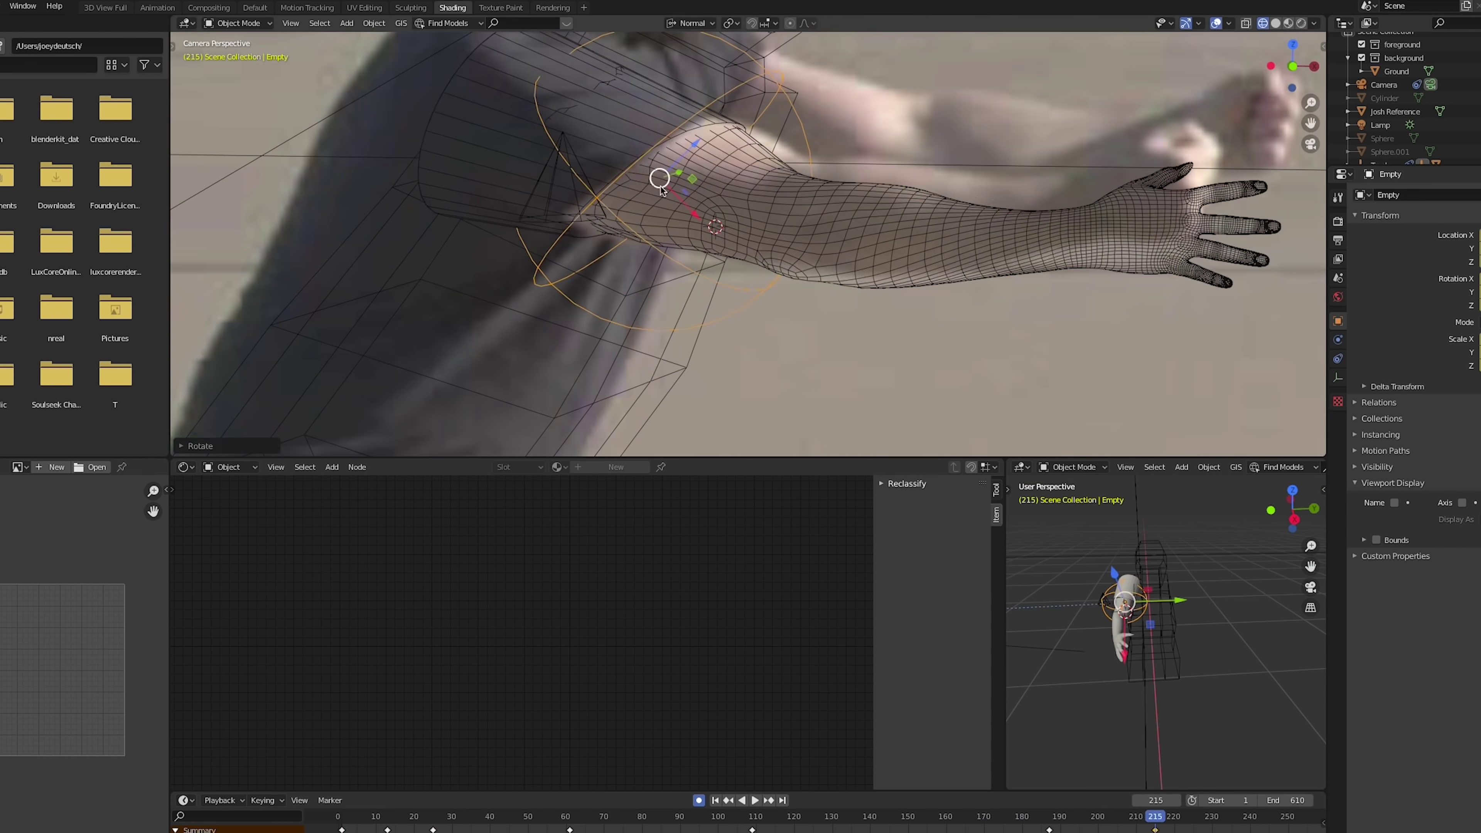
key(space)
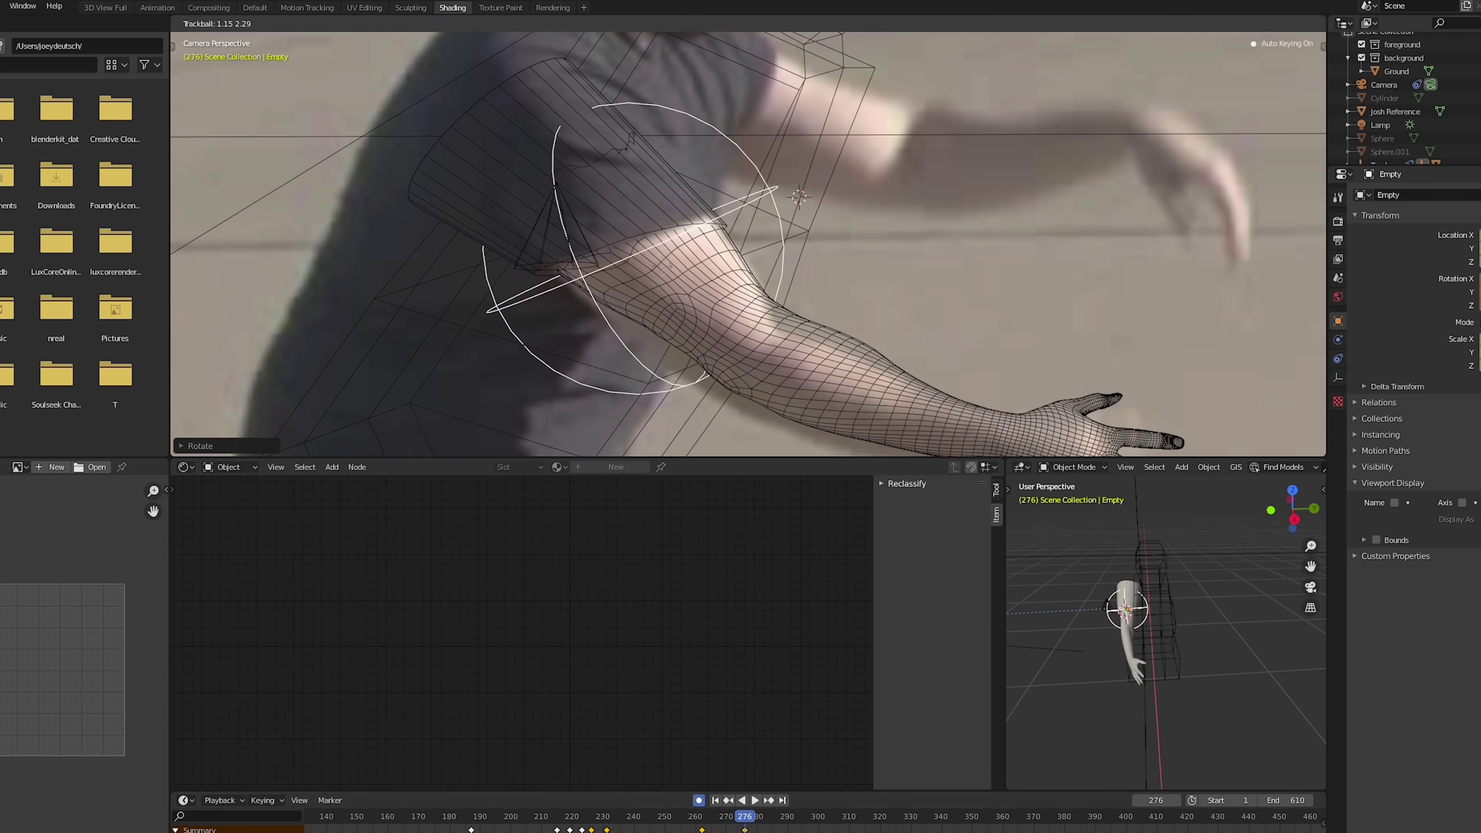
key(space)
drag(844, 828, 916, 825)
Step: Re-aim the arm, then give Vert Sim Back Soft Body physics with the Pinned goal vertex group
drag(694, 245, 734, 307)
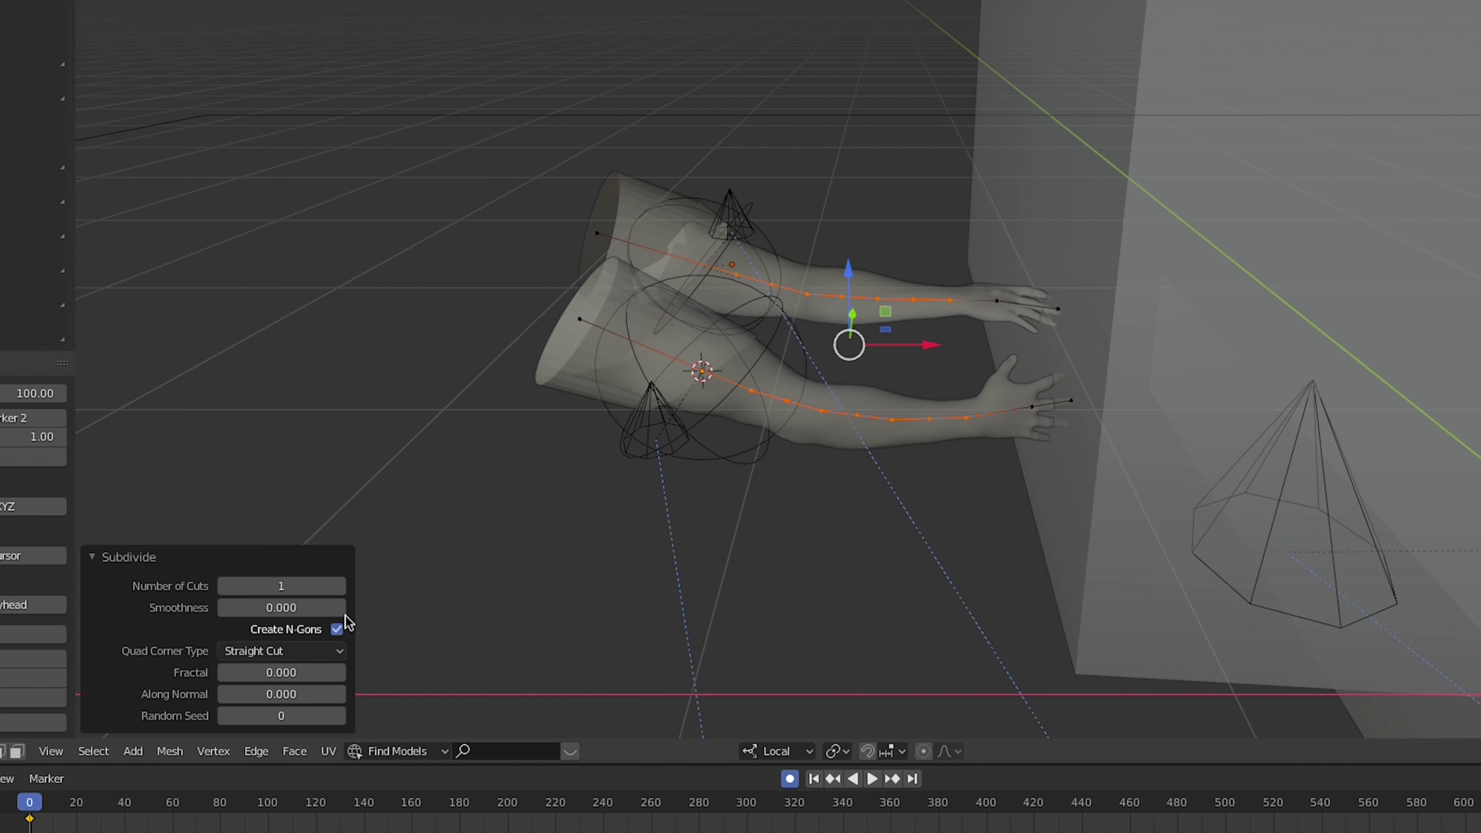
click(537, 246)
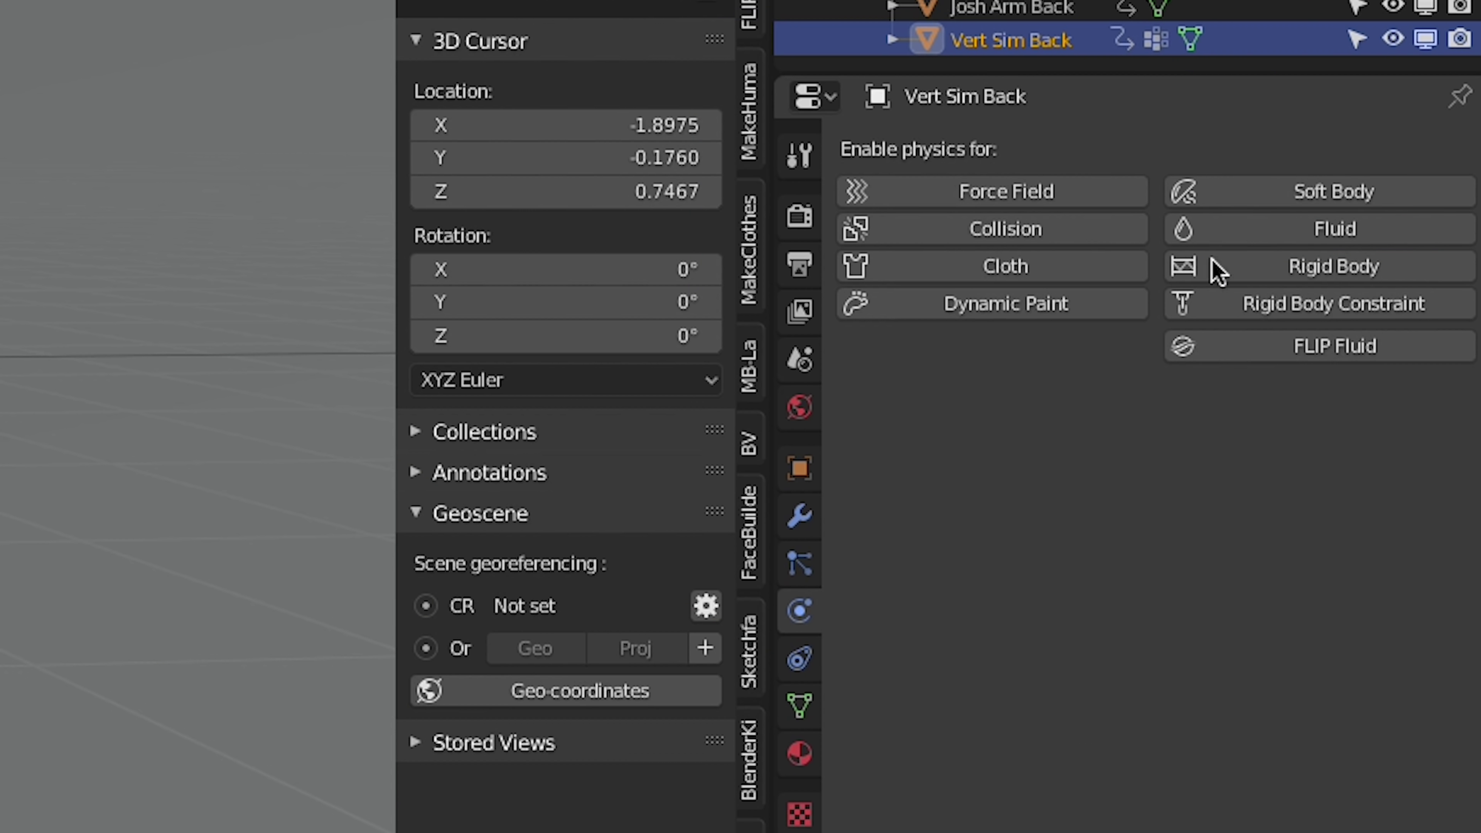
click(1362, 220)
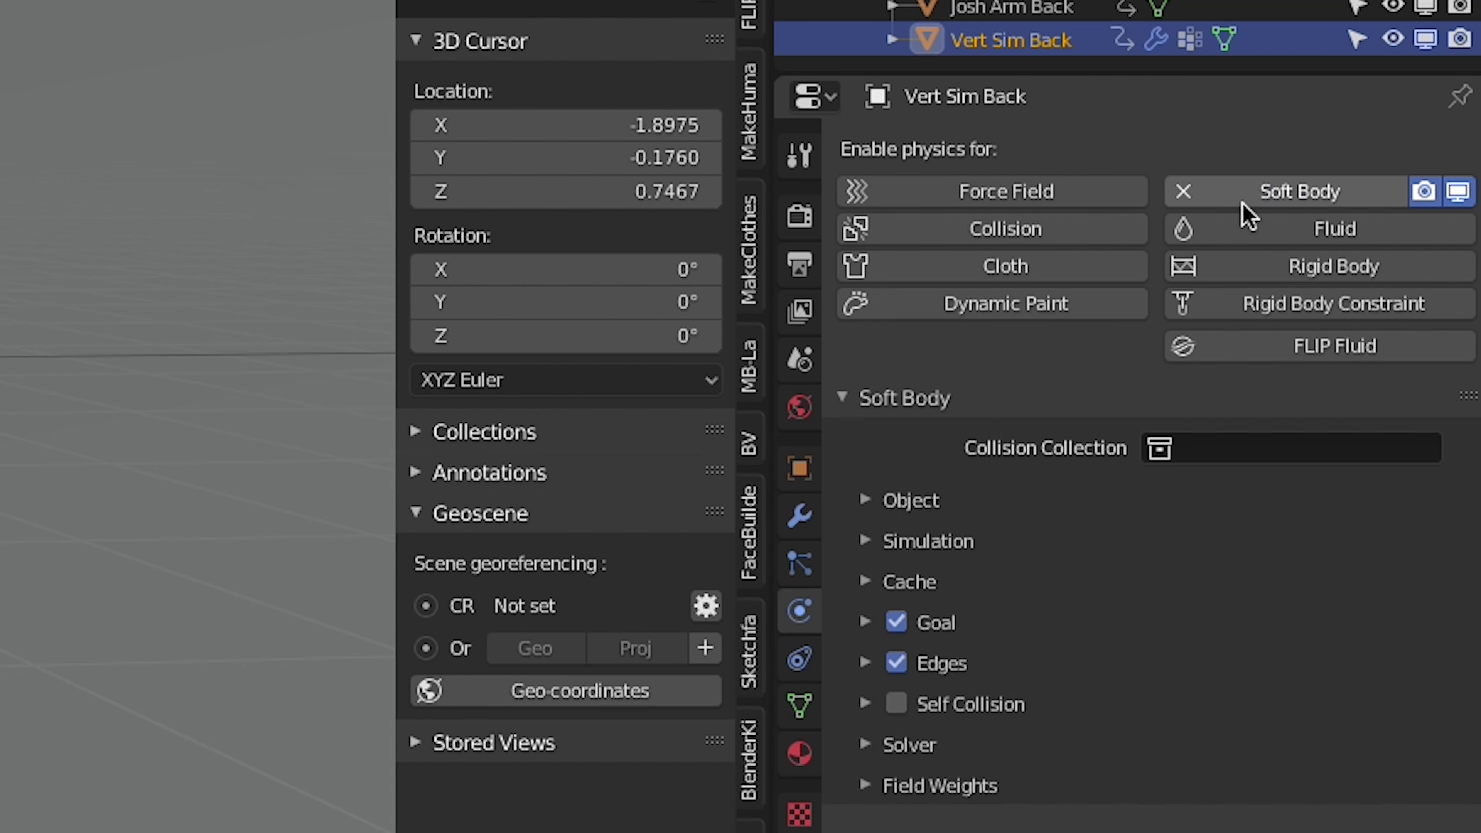
click(933, 622)
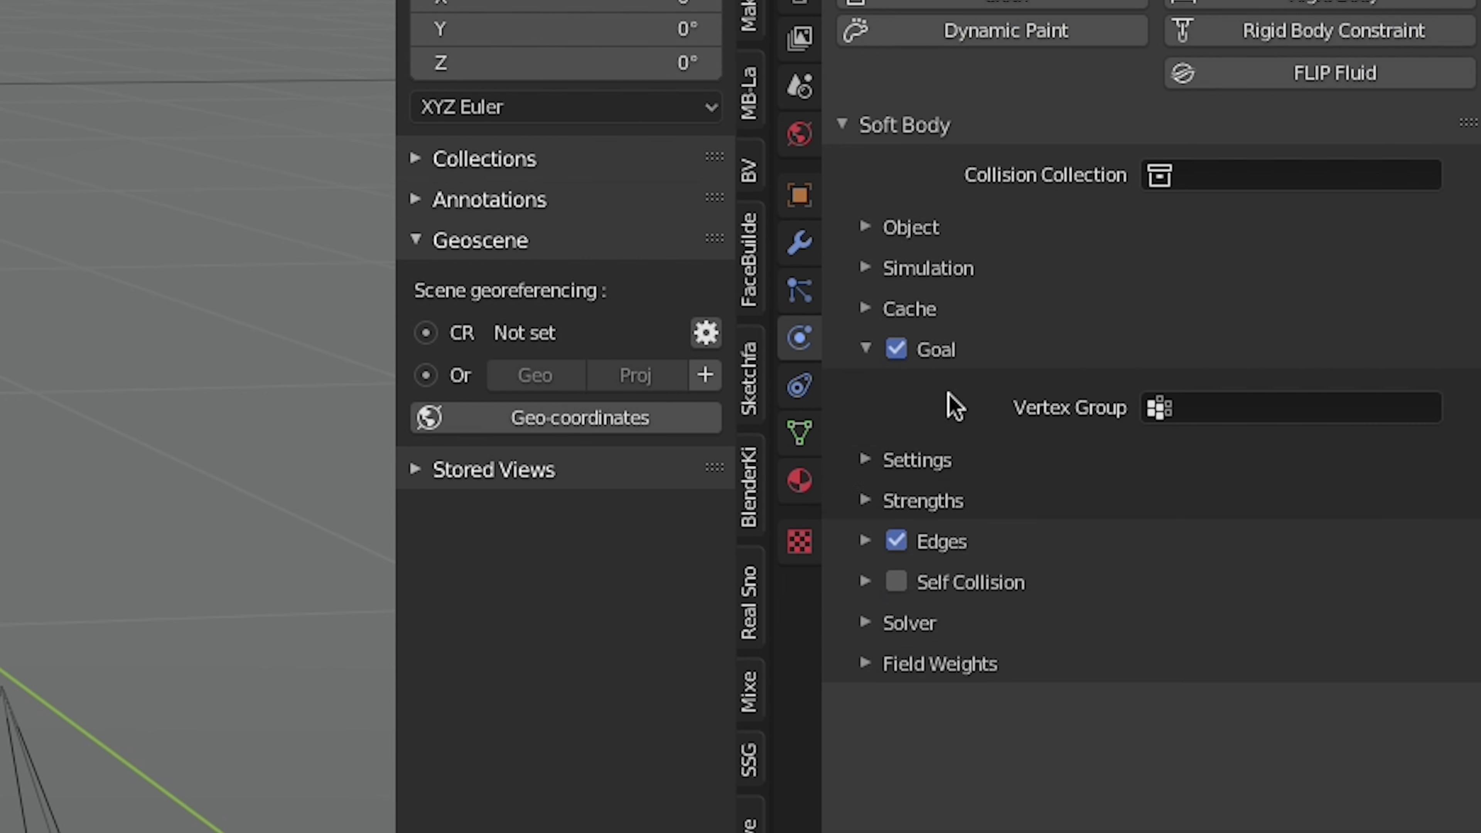
click(917, 460)
click(1157, 408)
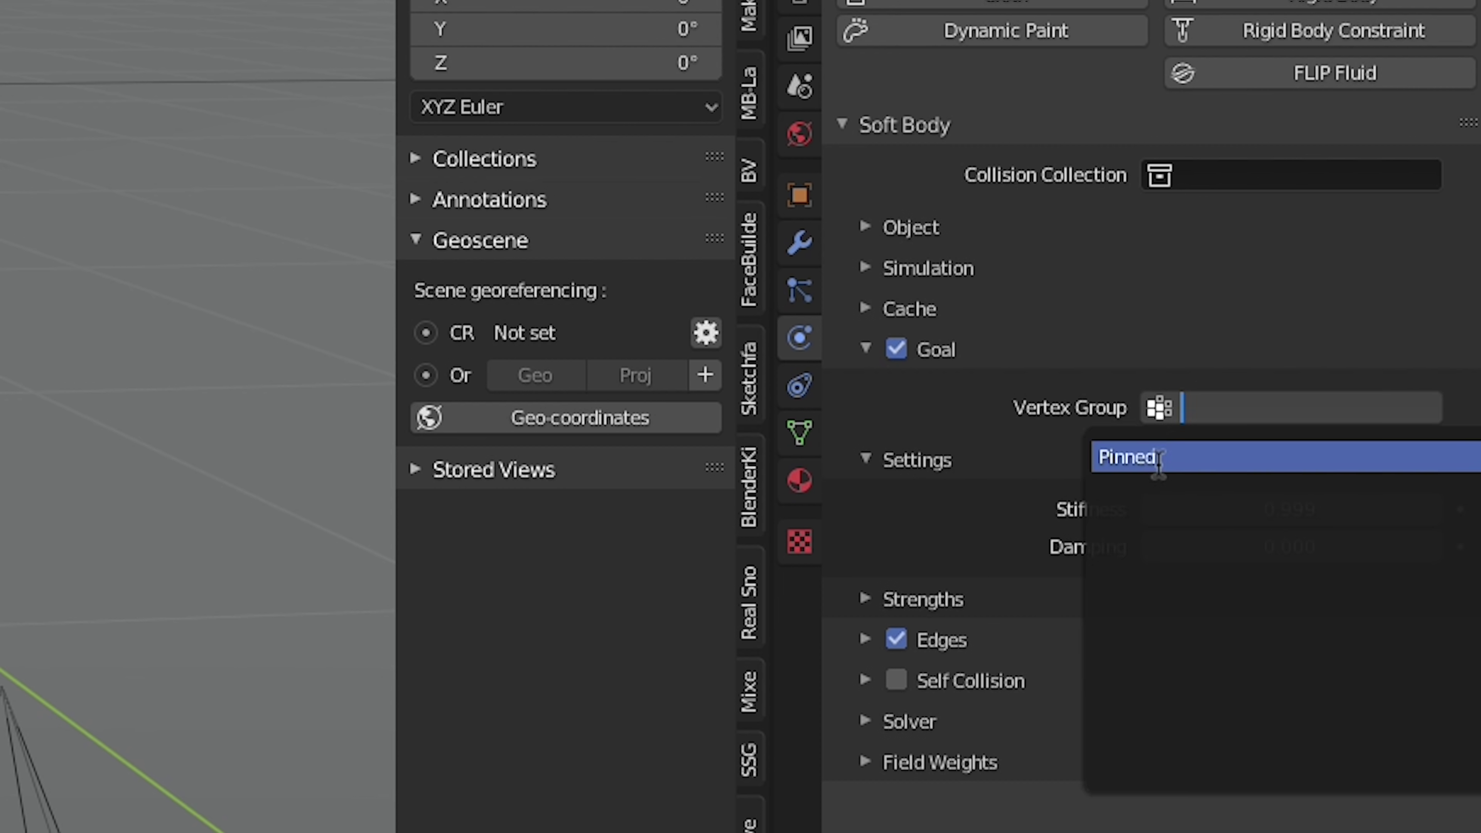
click(1125, 456)
click(1201, 599)
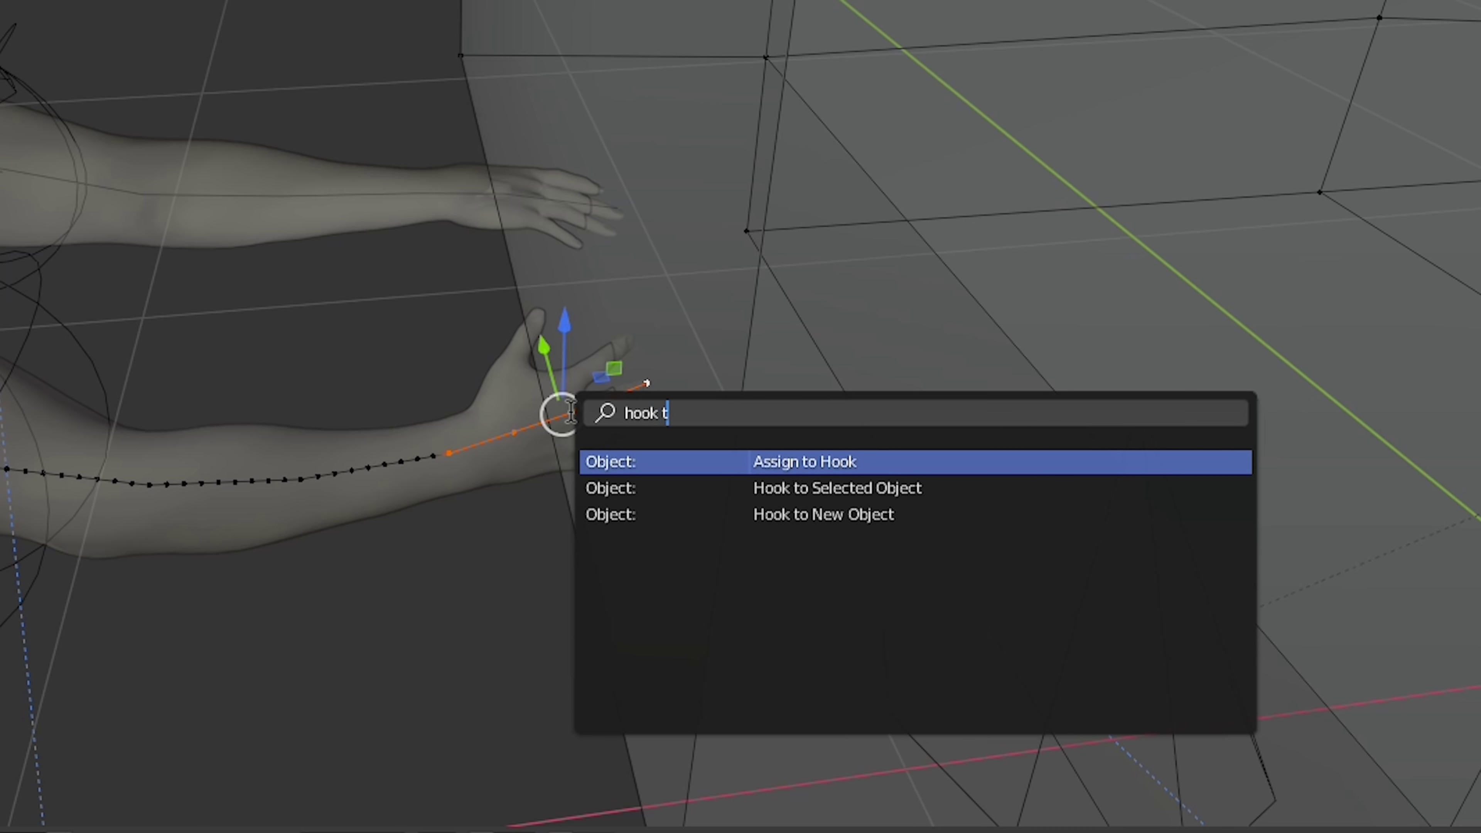
Step: Hook the arm's hand vertices to Car Mesh, place Hook-Car Mesh above Softbody, and play to test
key(Return)
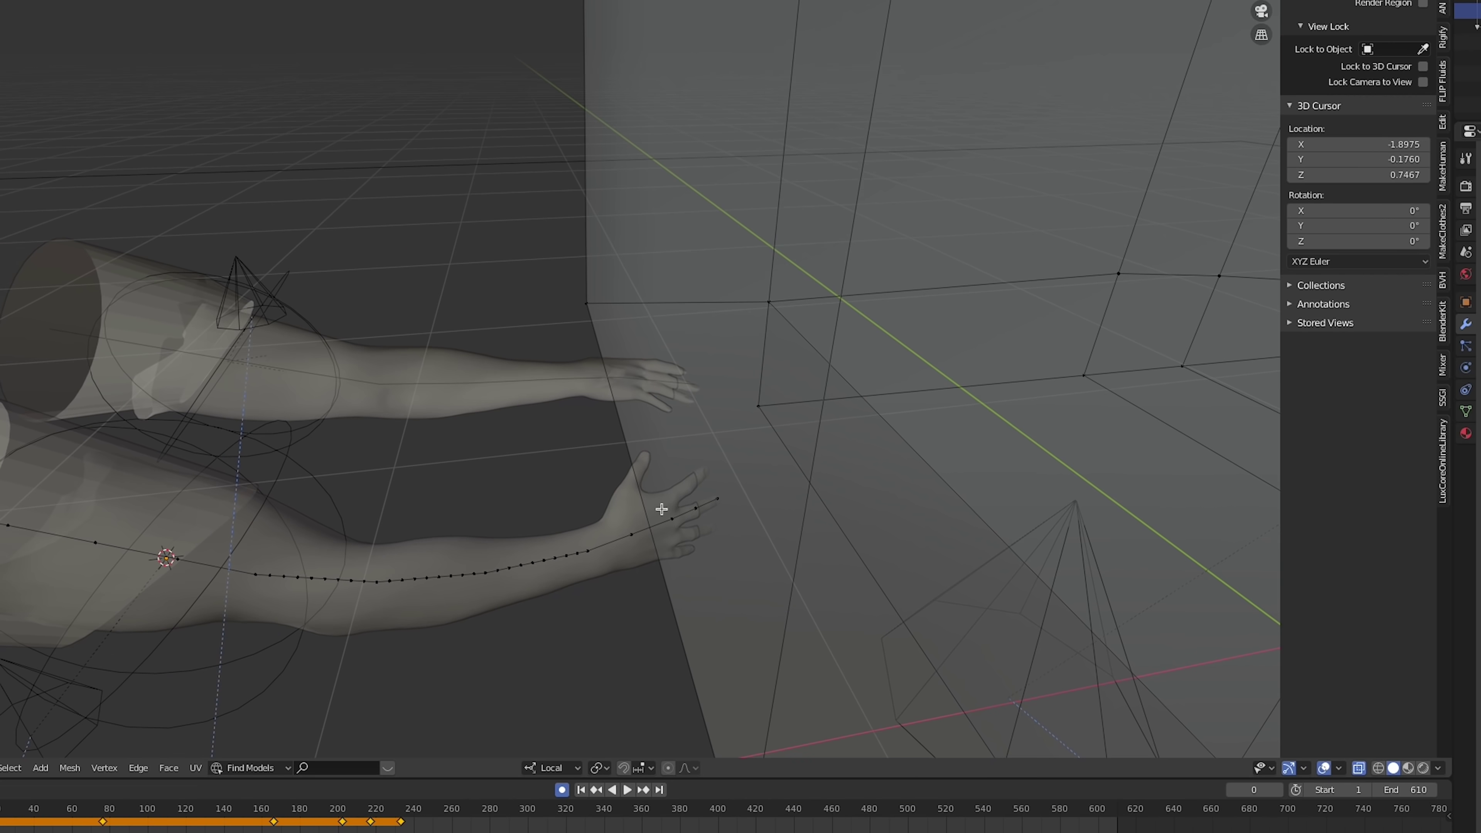
key(Tab)
key(Tab)
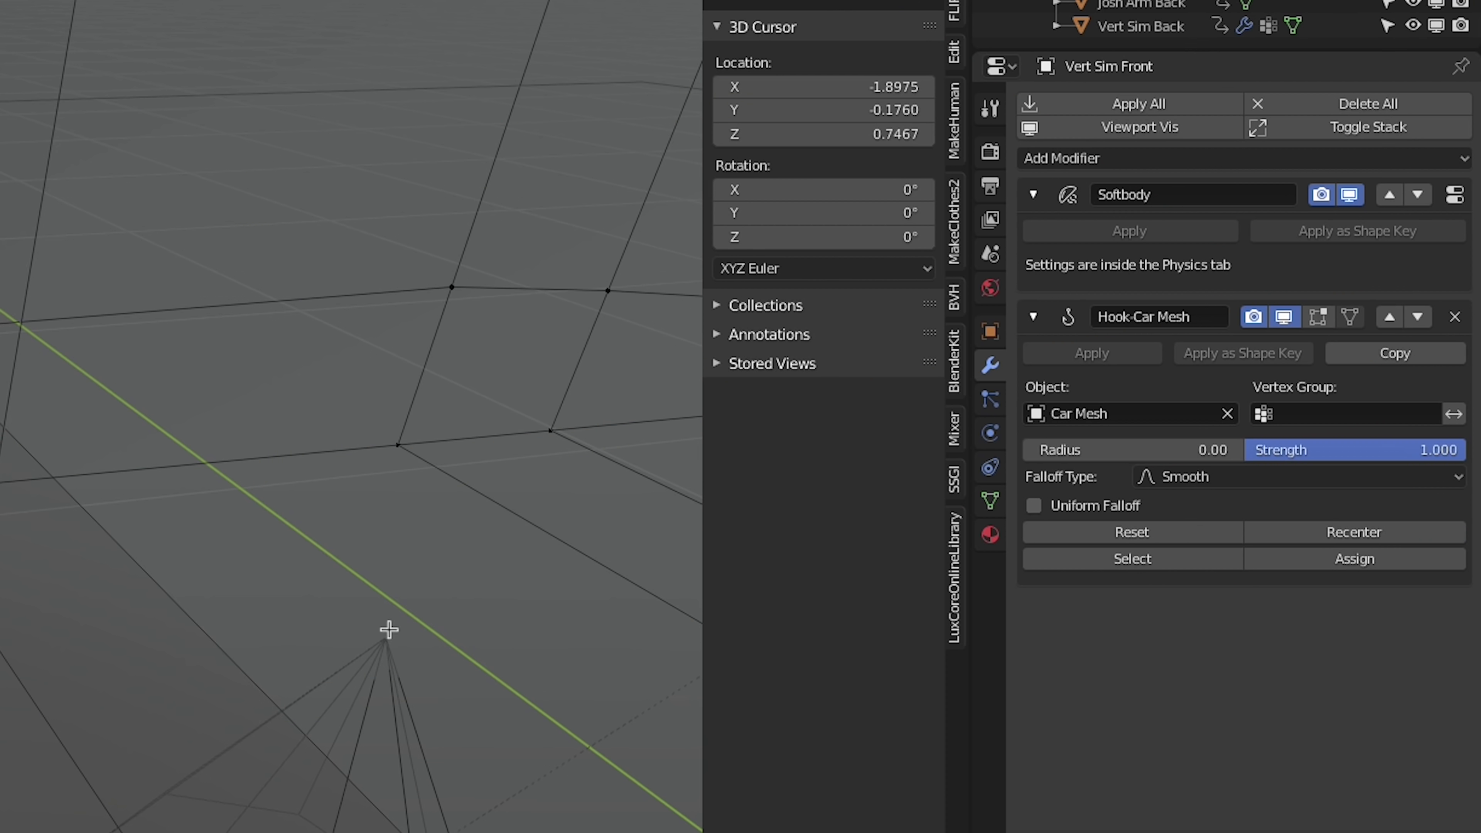
key(Tab)
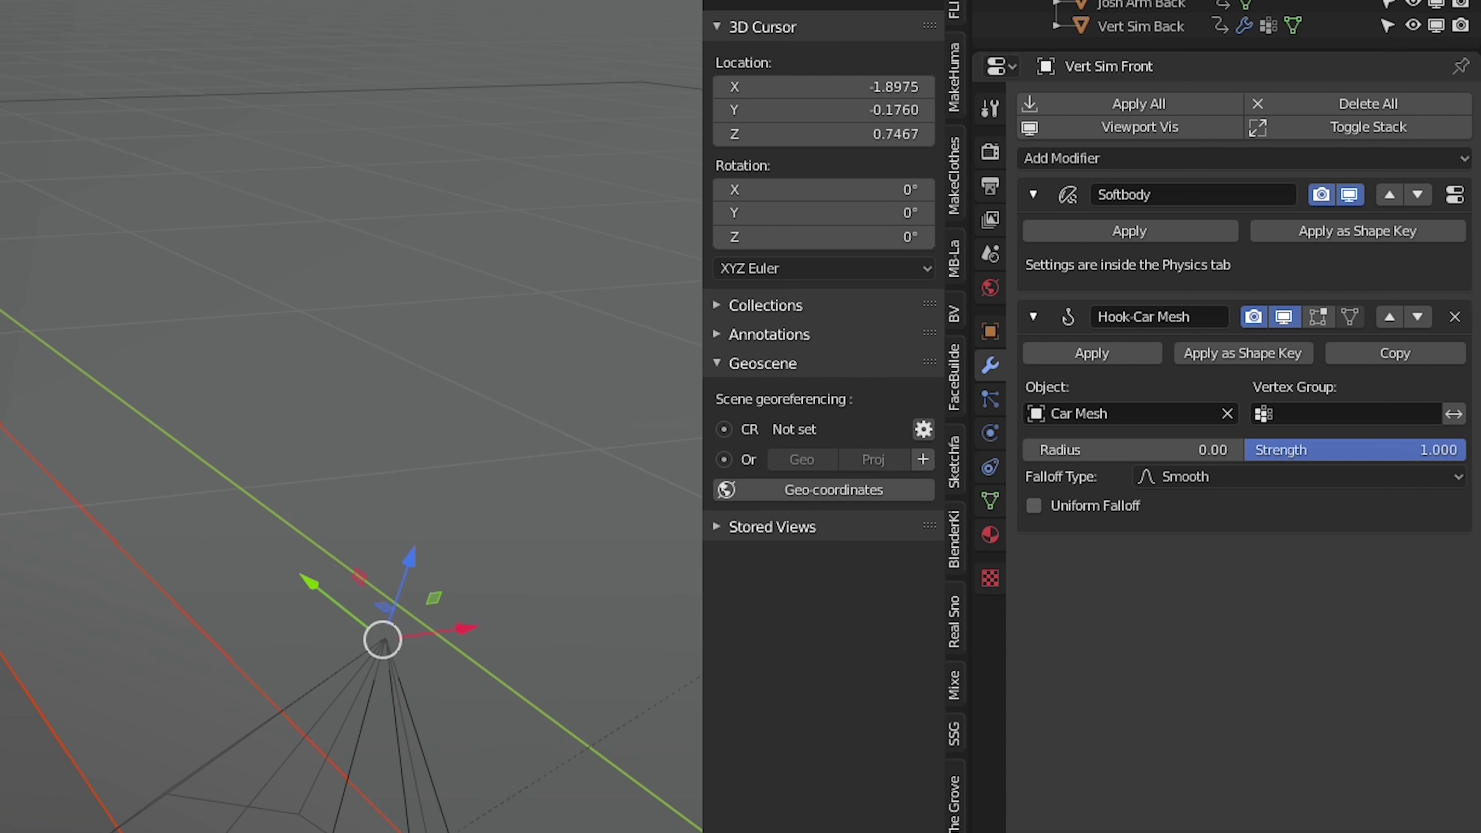
click(1389, 317)
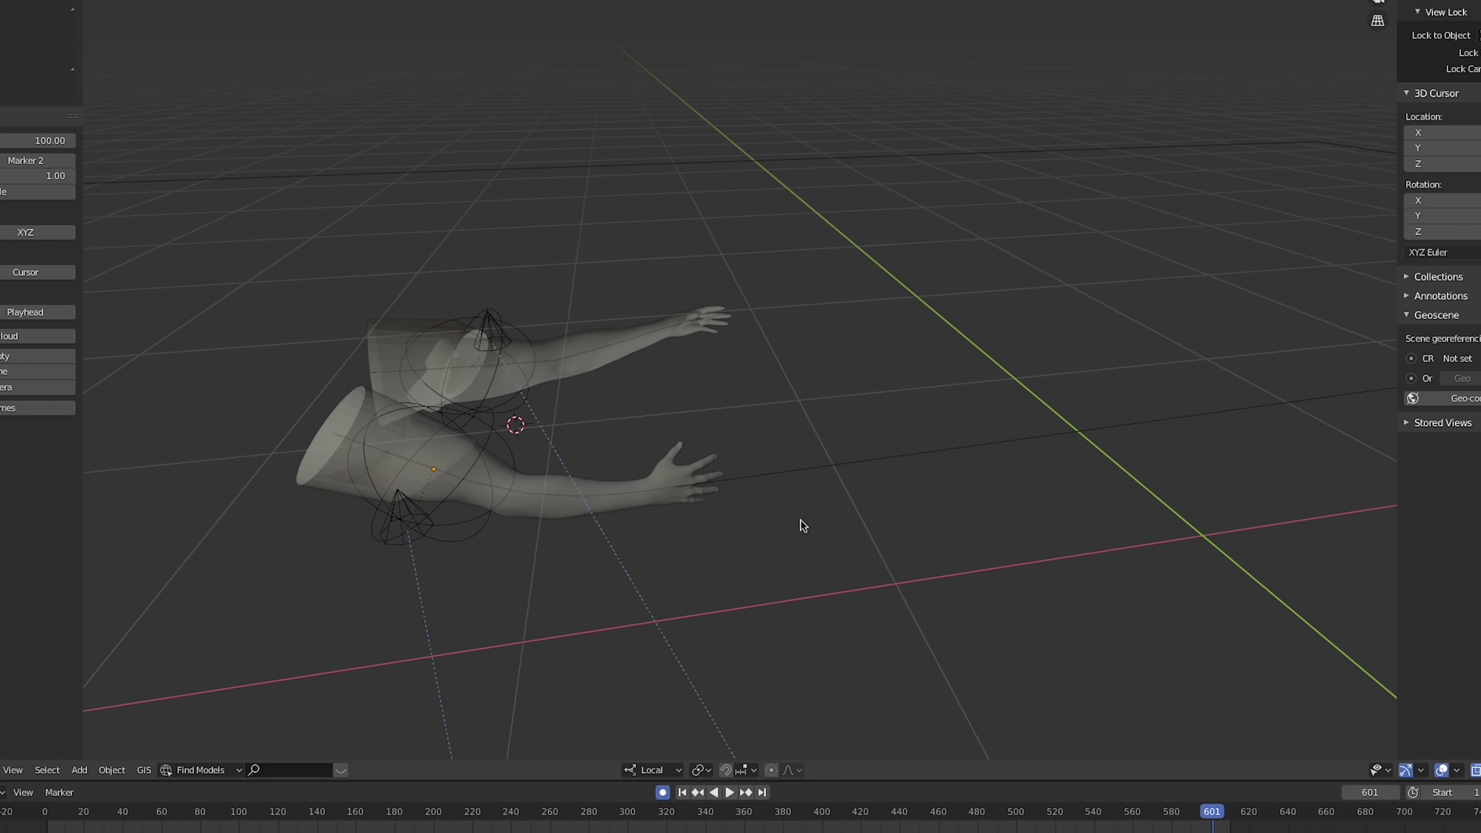
key(space)
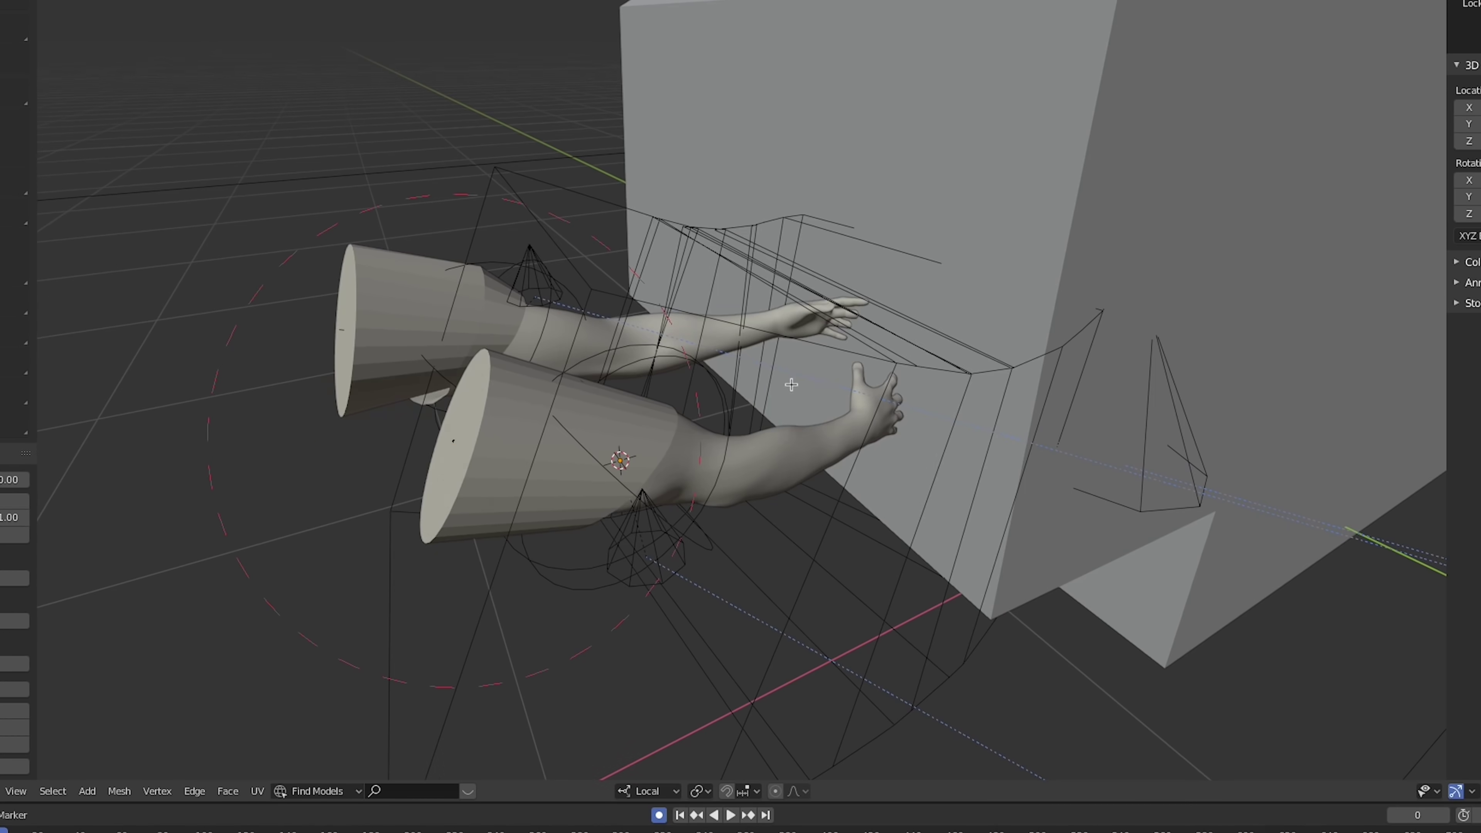
Step: Enlarge the arm cage's skin radius with Skin Resize, applied twice
key(F3)
text(skin res)
key(Return)
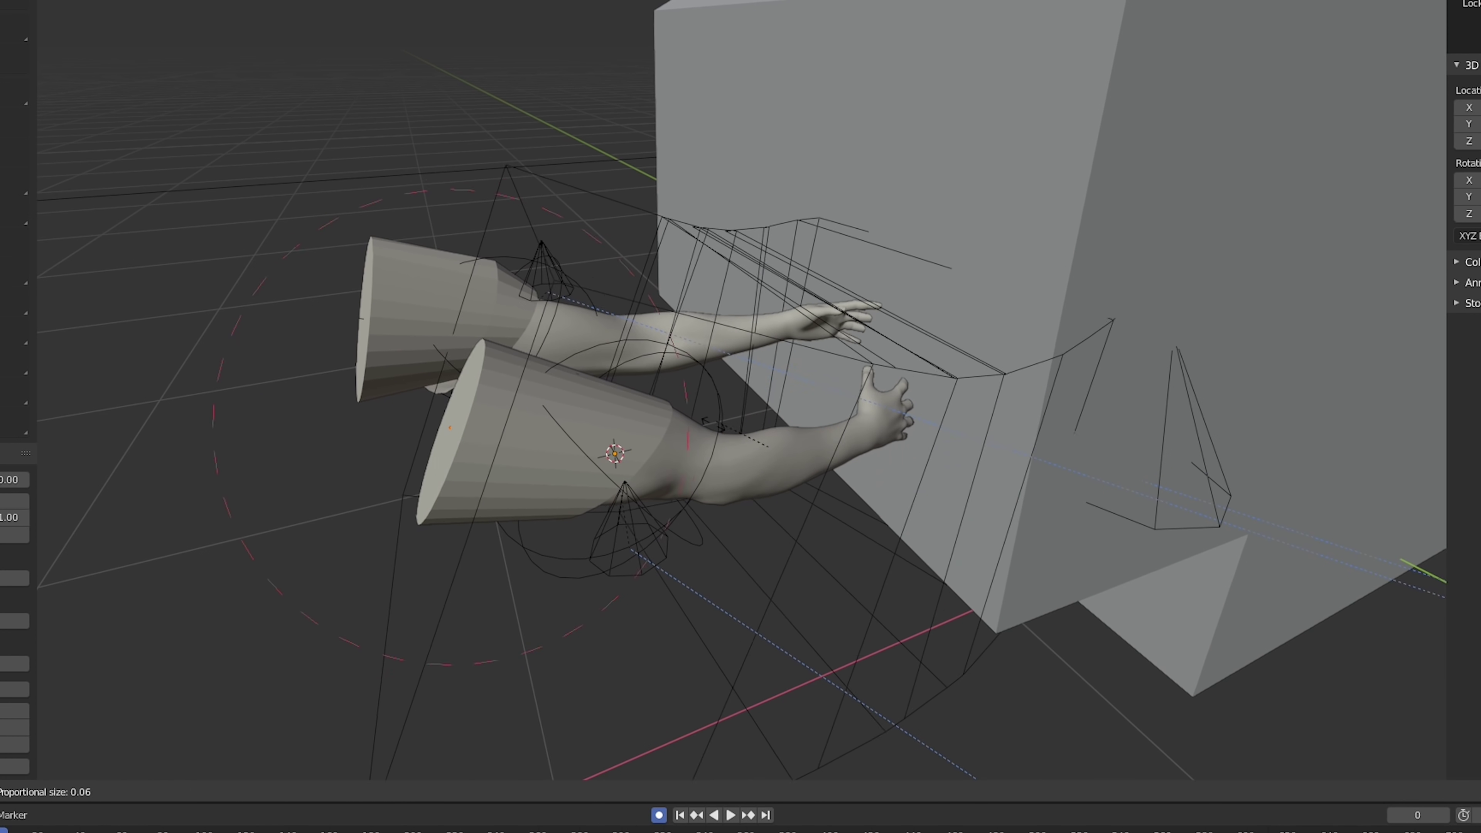
click(751, 453)
middle_drag(751, 453, 637, 553)
key(F3)
key(Return)
click(627, 529)
scroll(636, 553, up, 5)
Step: Return to Object Mode, play the animation, and select Josh Arm Front
key(Tab)
key(space)
scroll(636, 553, down, 4)
middle_drag(710, 582, 624, 580)
scroll(780, 536, up, 3)
click(642, 541)
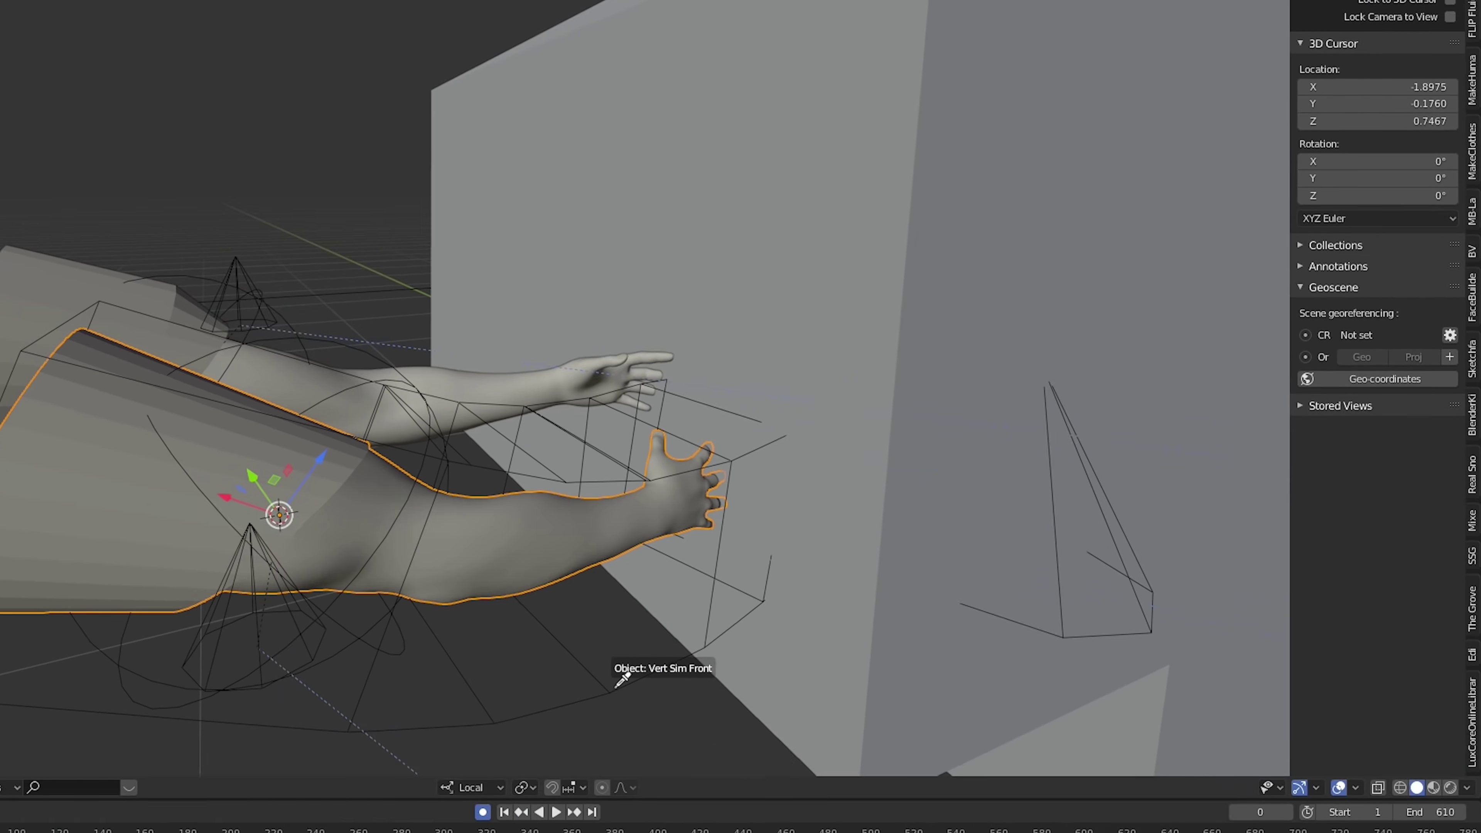
Step: Pick Vert Sim Front as the Mesh Deform object, play the simulation, and select the cage
click(1, 831)
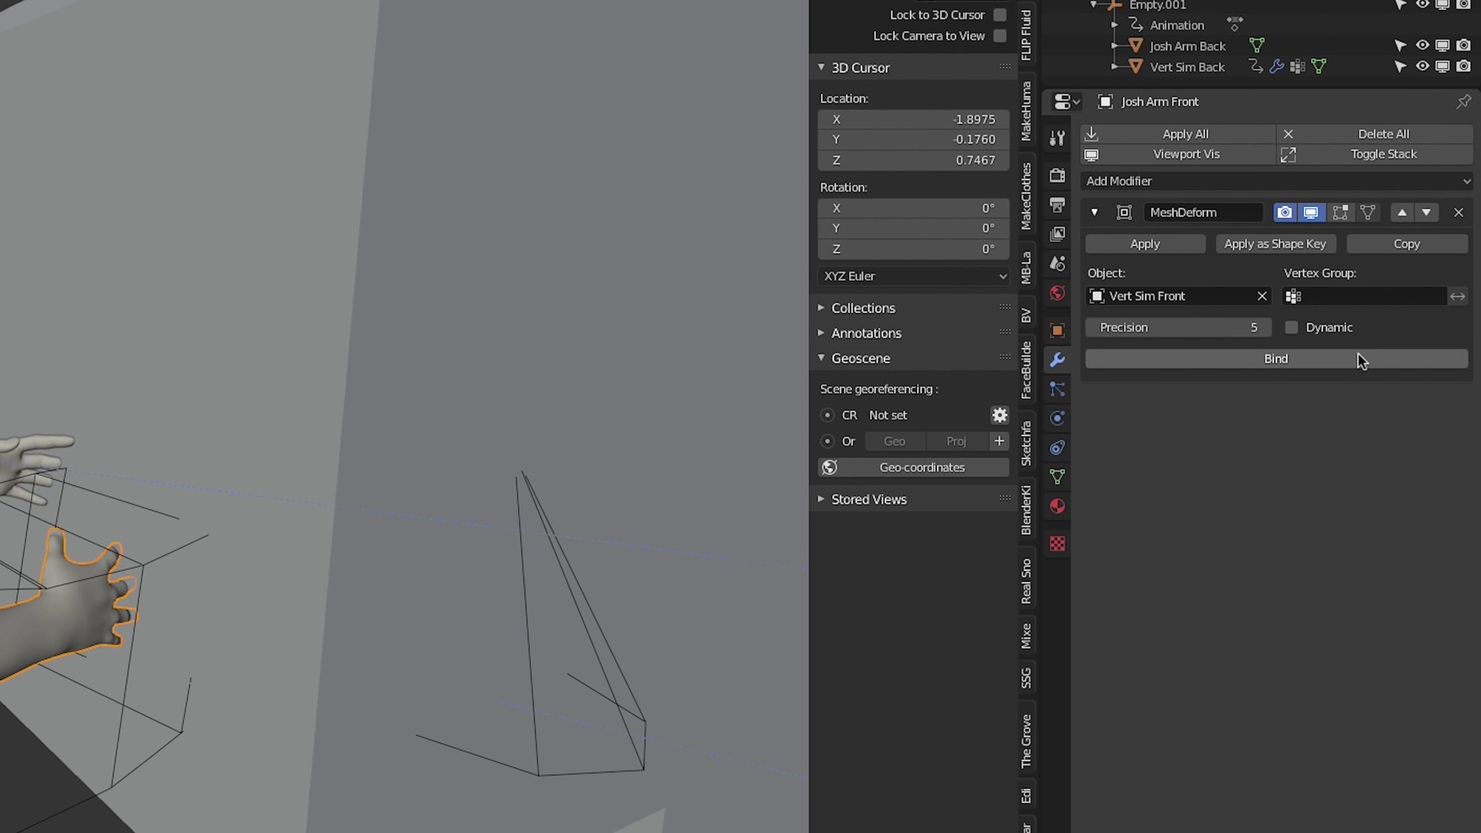
key(space)
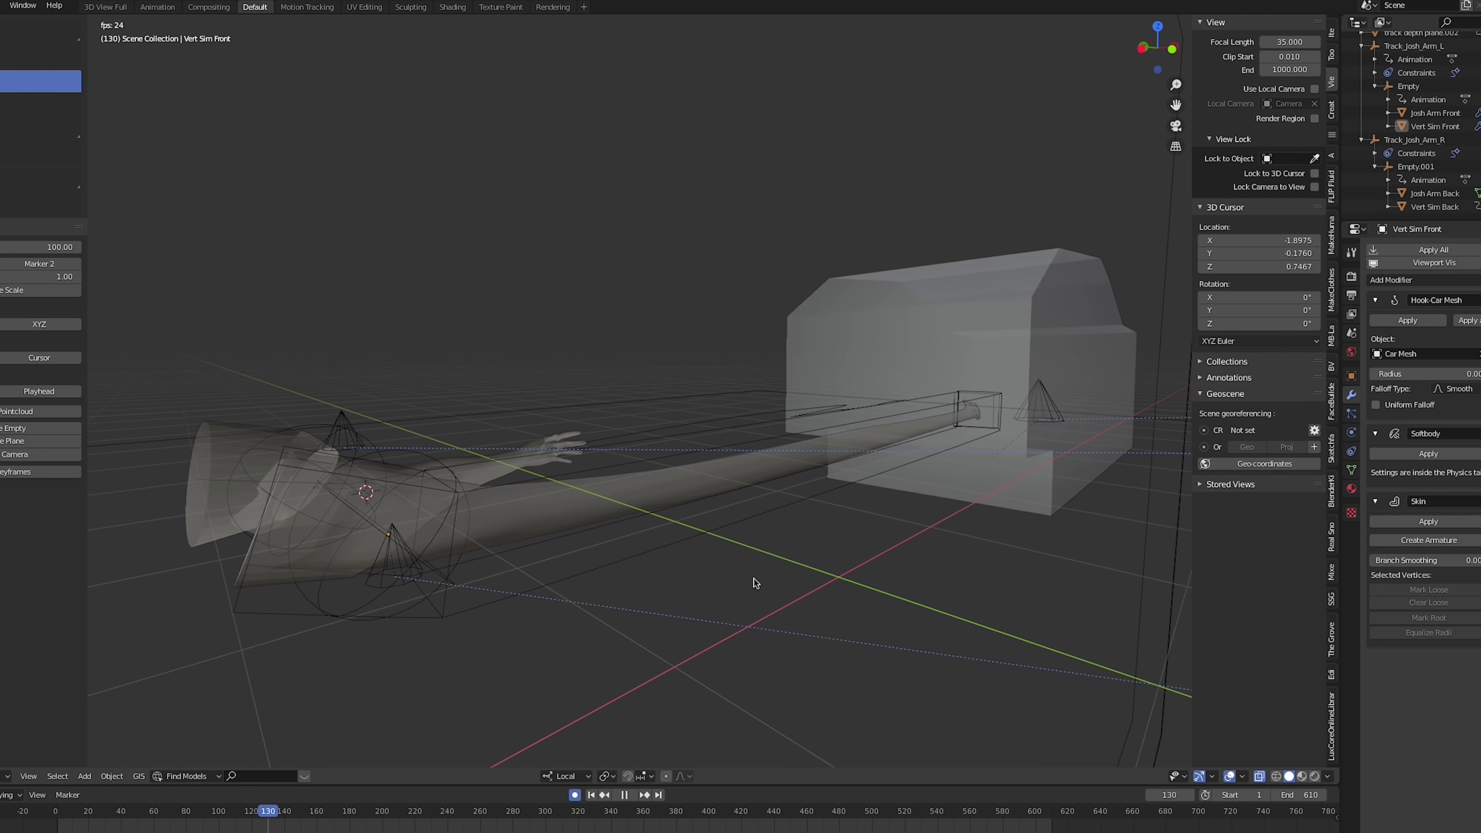
click(752, 584)
Step: Play the cage simulation from the start, jump to around frame 160, then stop at frame 0
click(1352, 377)
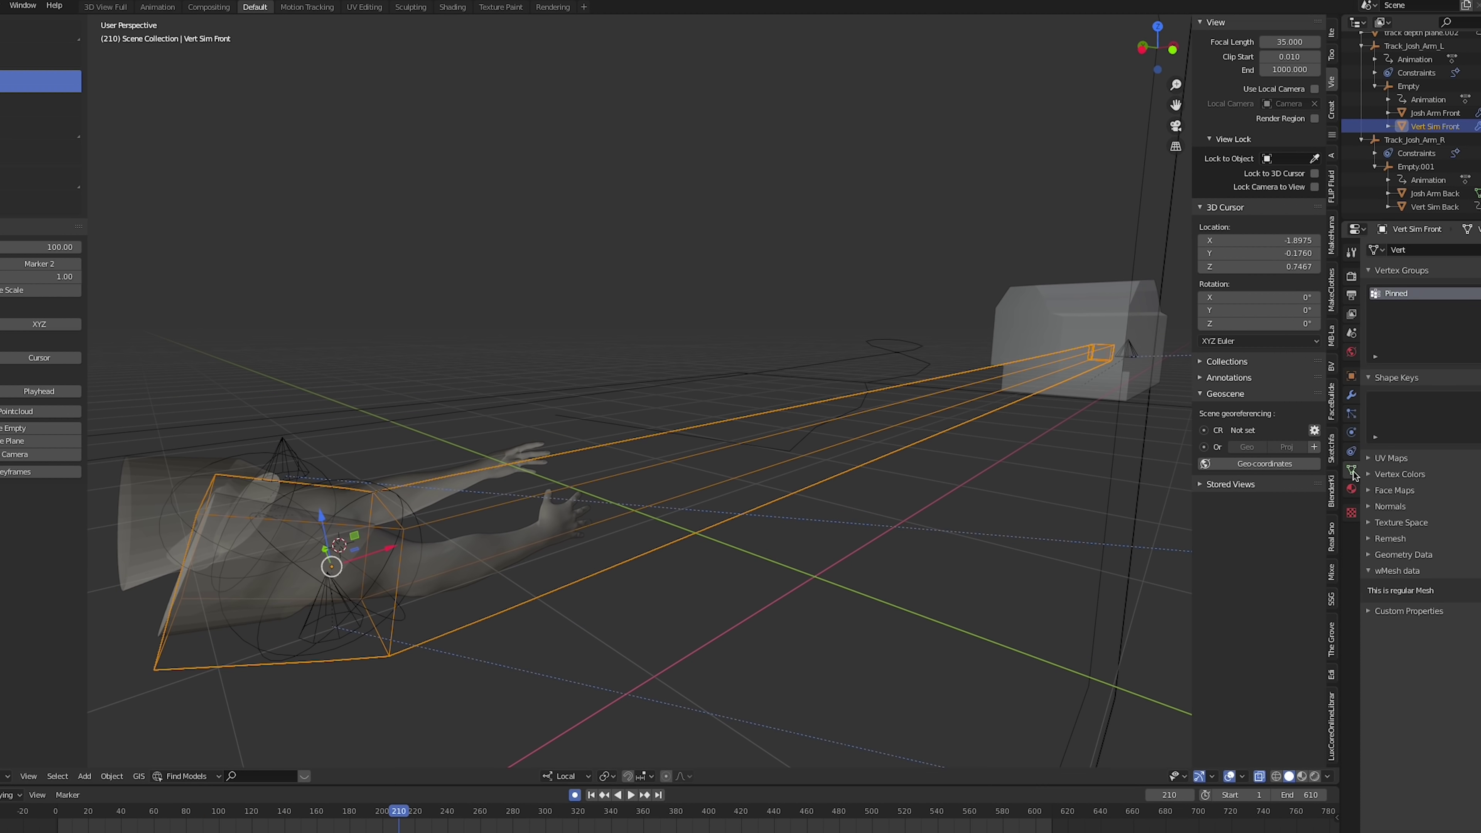
key(space)
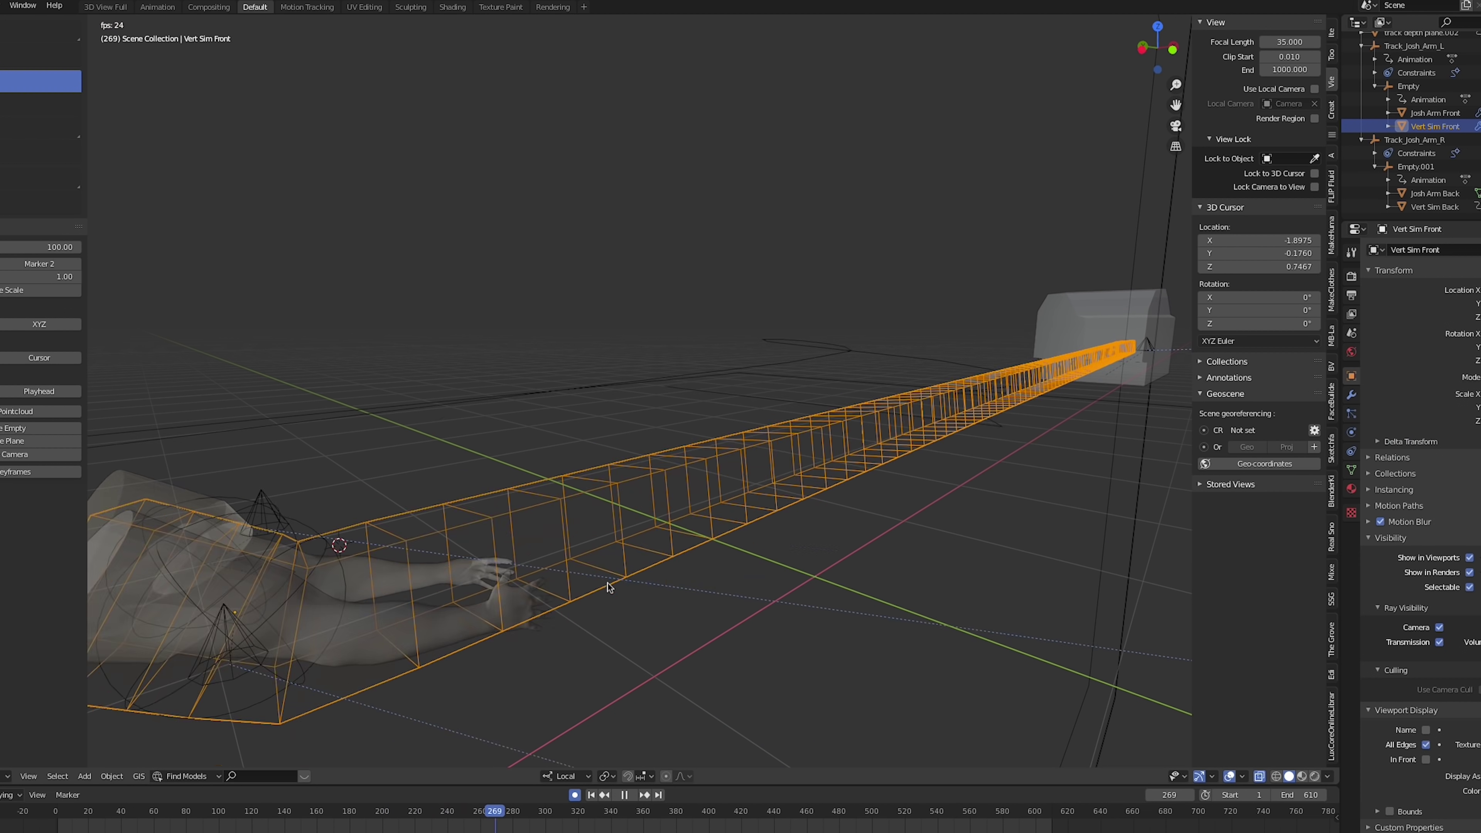
key(shift+Left)
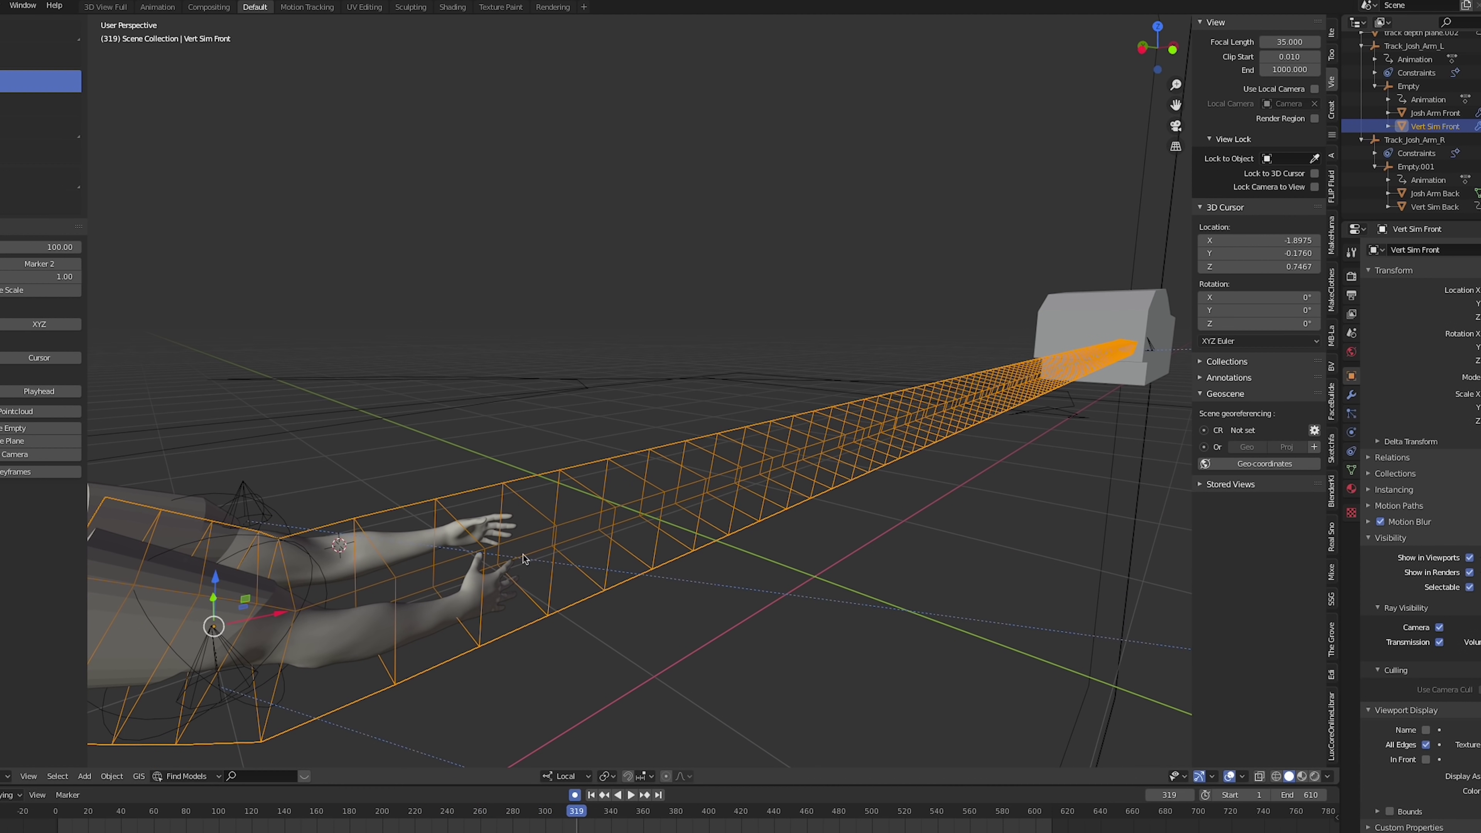
click(316, 811)
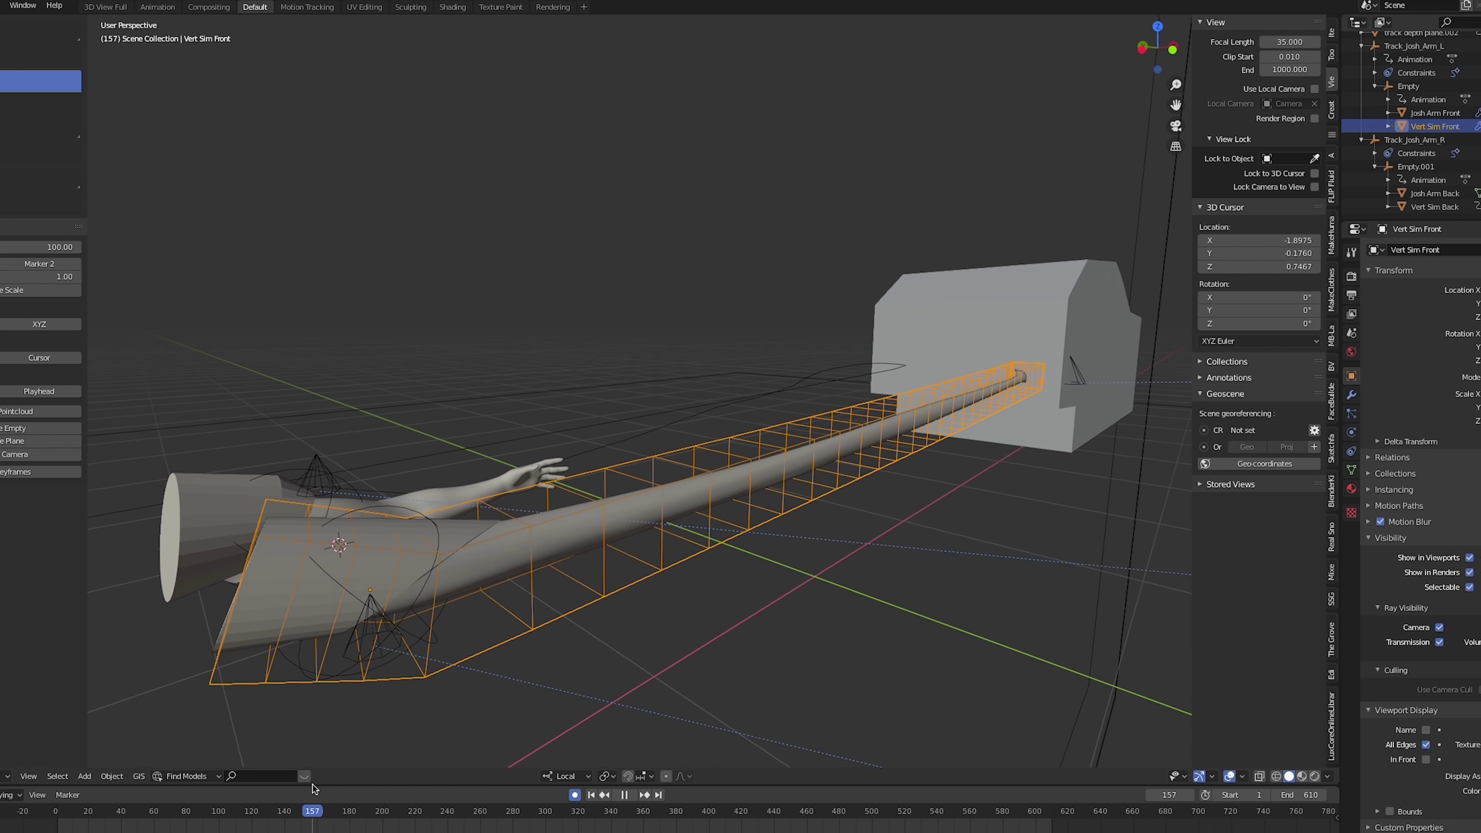
key(Escape)
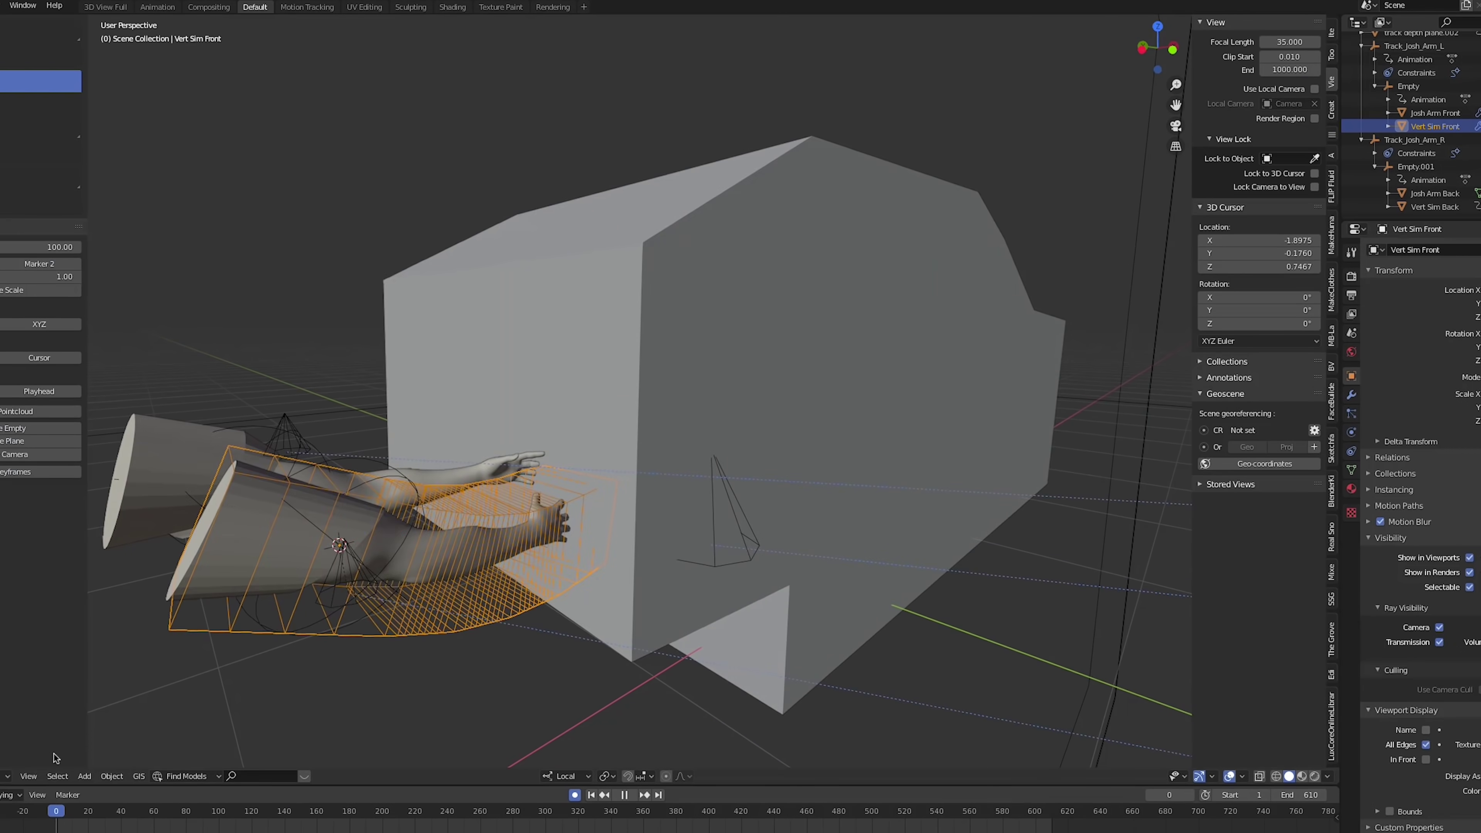
middle_drag(397, 737, 670, 641)
Step: In Edit Mode, subdivide the cage edges selected along the arm
key(Tab)
scroll(694, 632, up, 5)
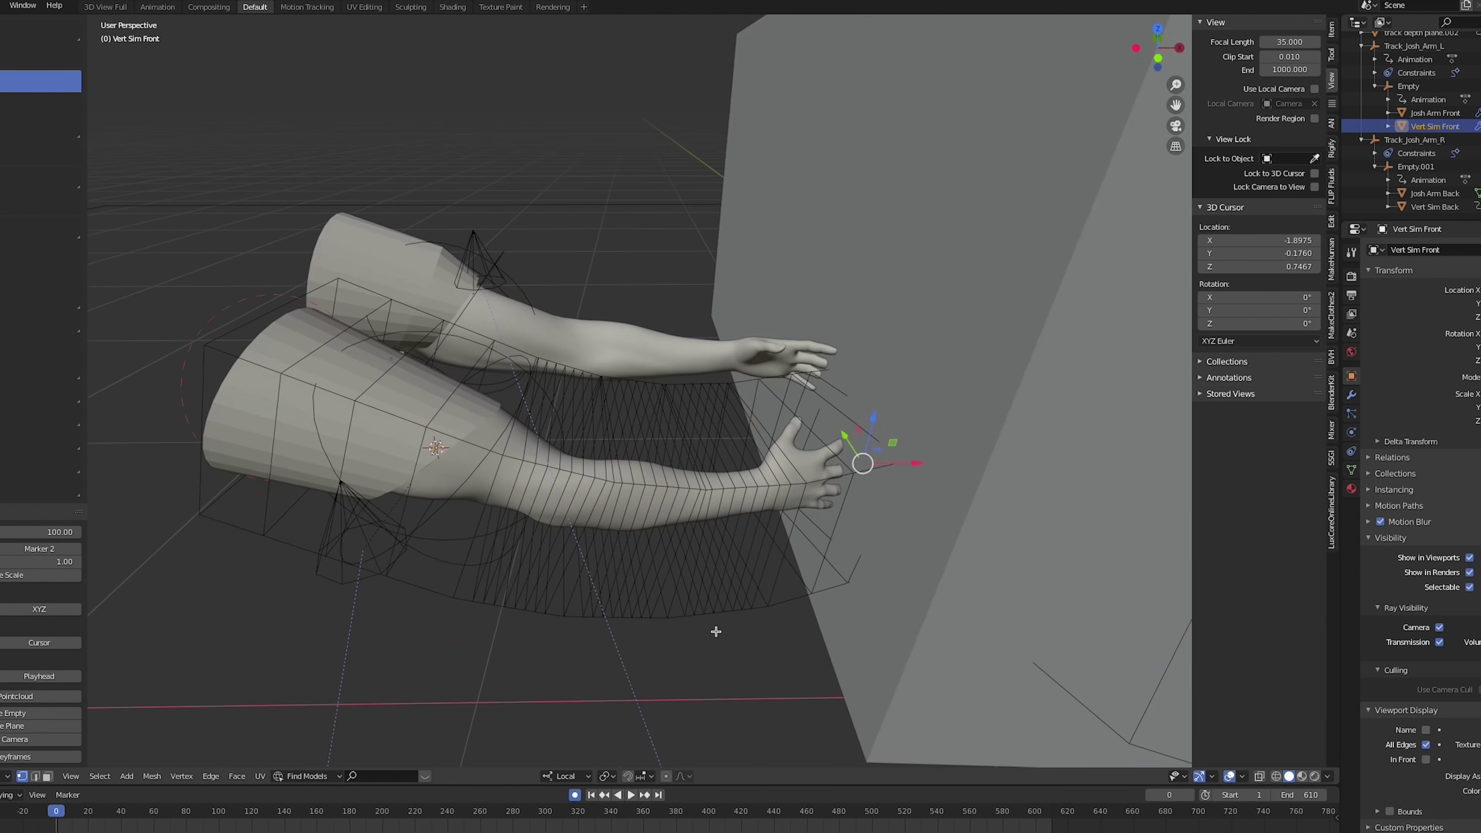
drag(408, 577, 564, 485)
scroll(621, 473, down, 5)
key(ctrl+Tab)
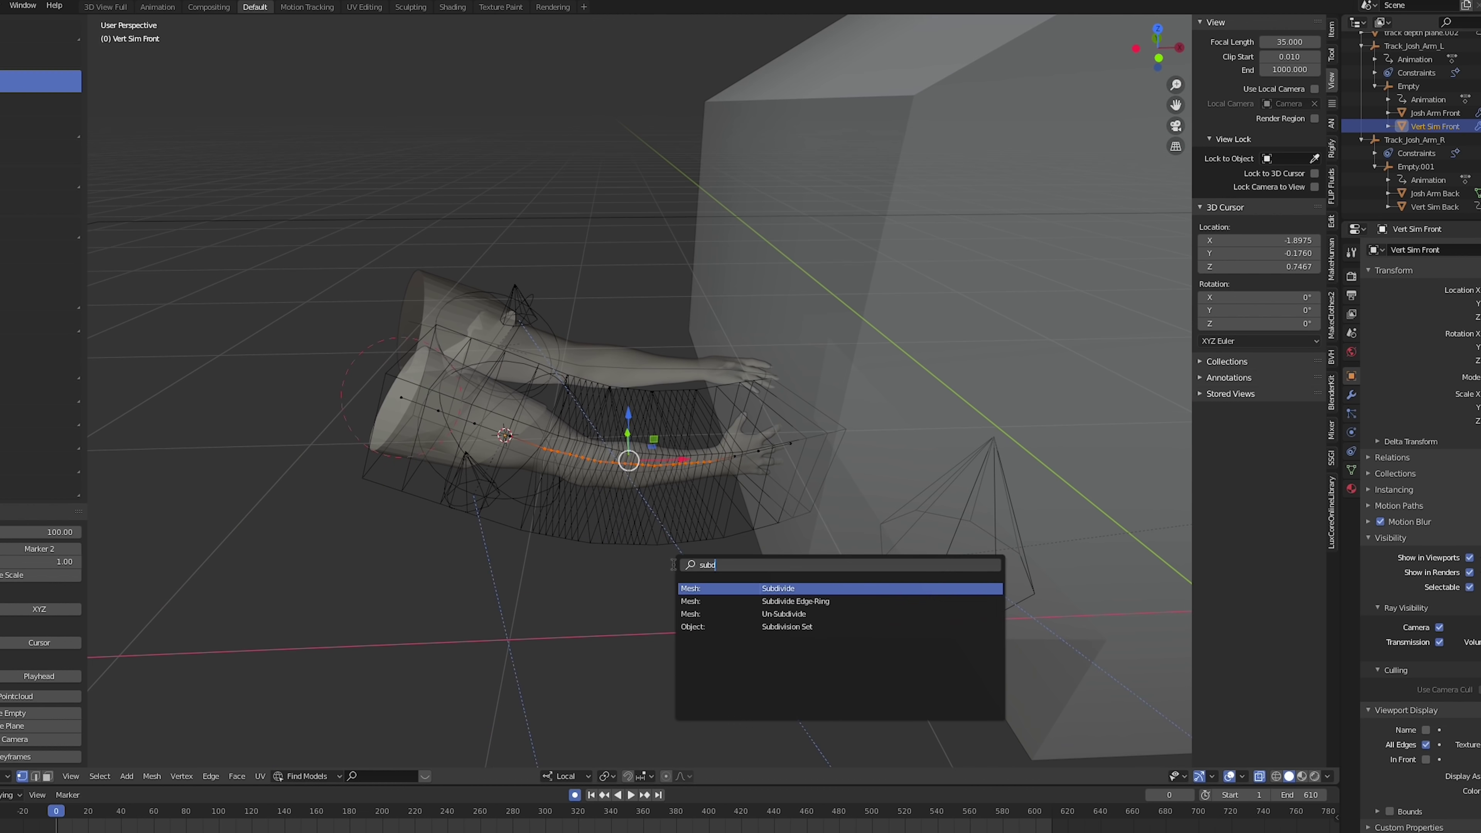
click(700, 569)
scroll(580, 492, down, 2)
Step: Rebind Josh Arm Front's Mesh Deform to the subdivided cage, then add a cylinder
click(579, 492)
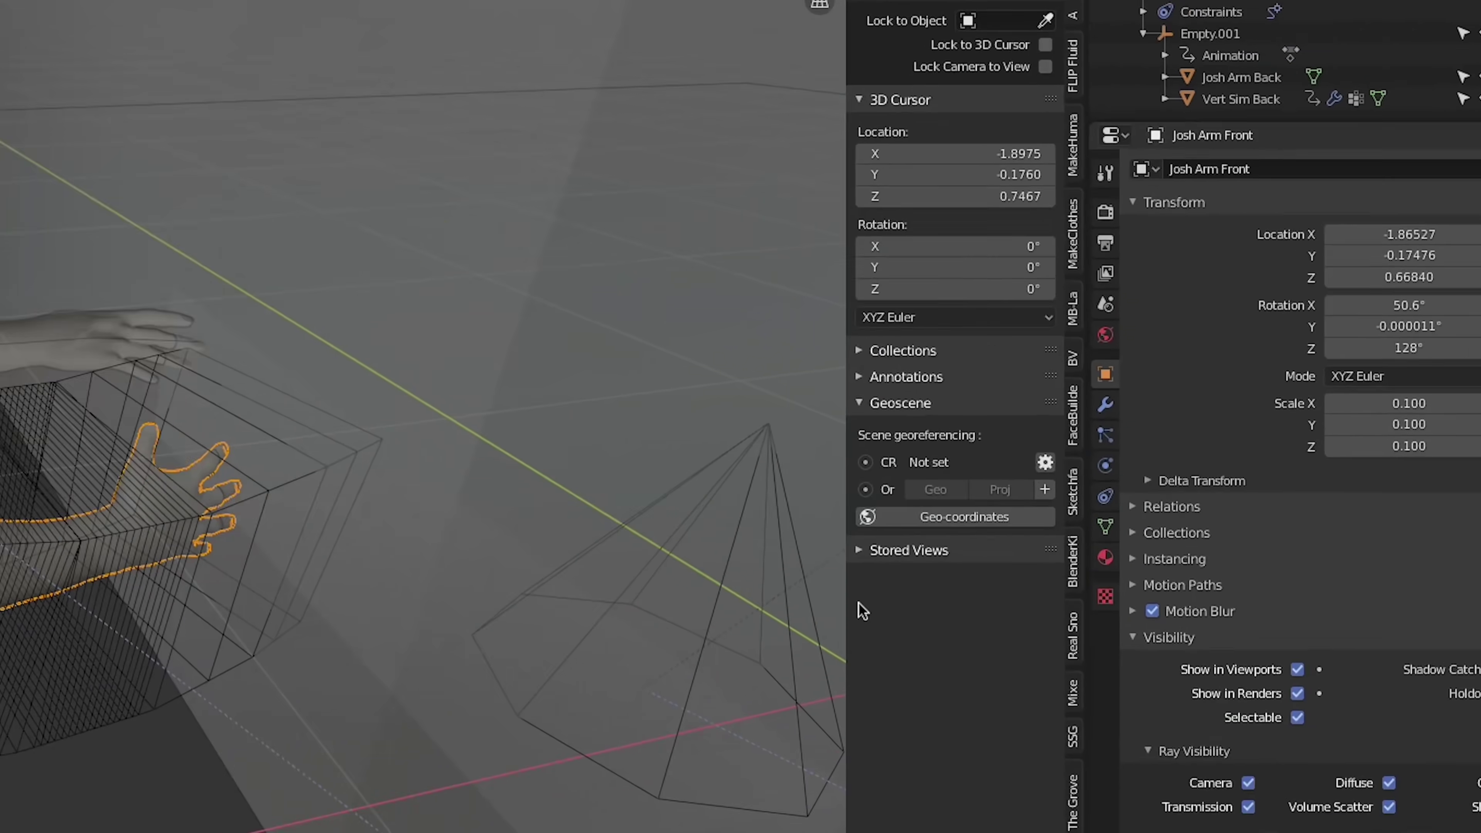
click(1351, 395)
click(1477, 397)
click(1478, 398)
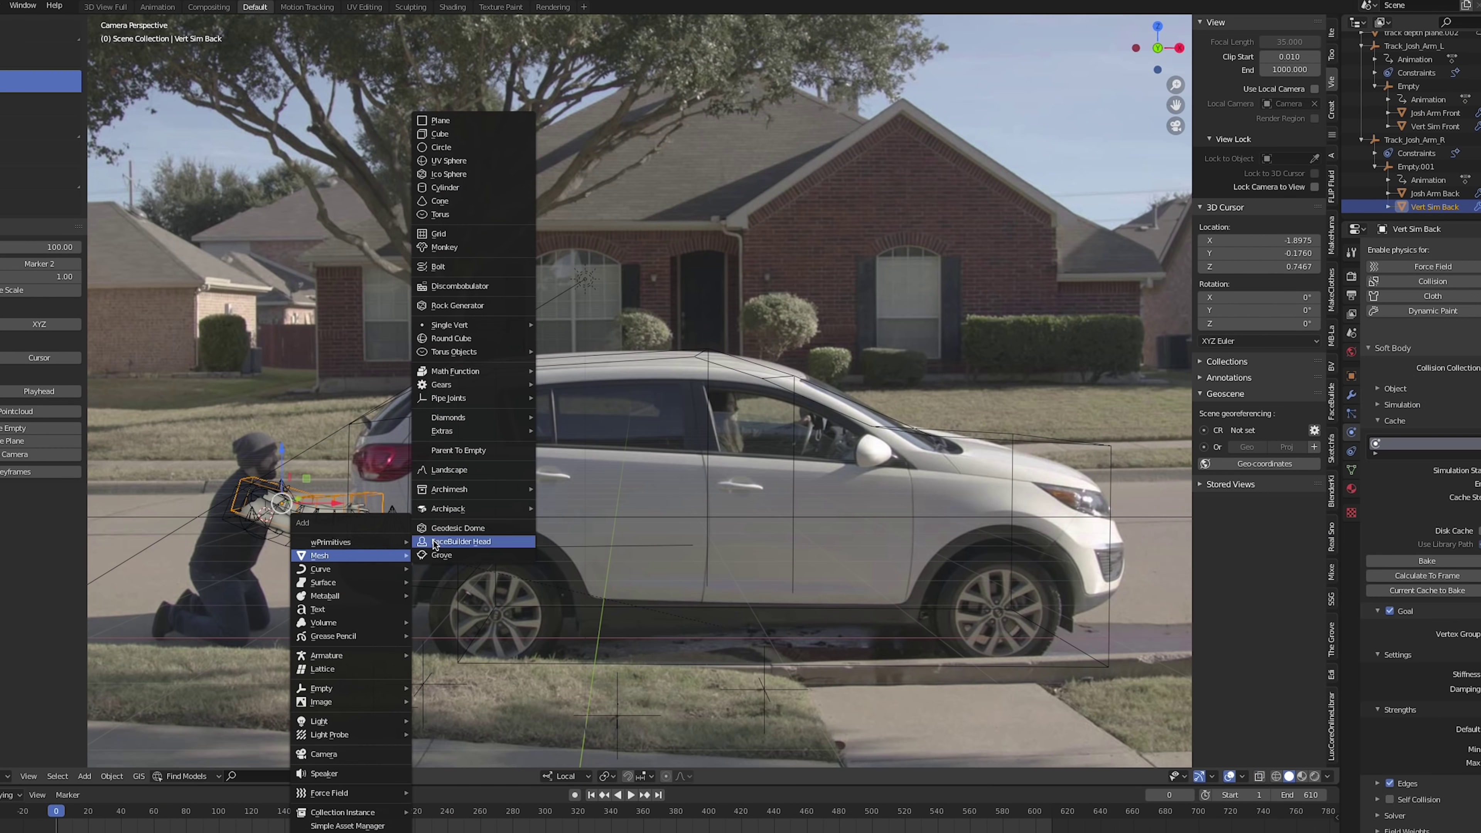
click(445, 187)
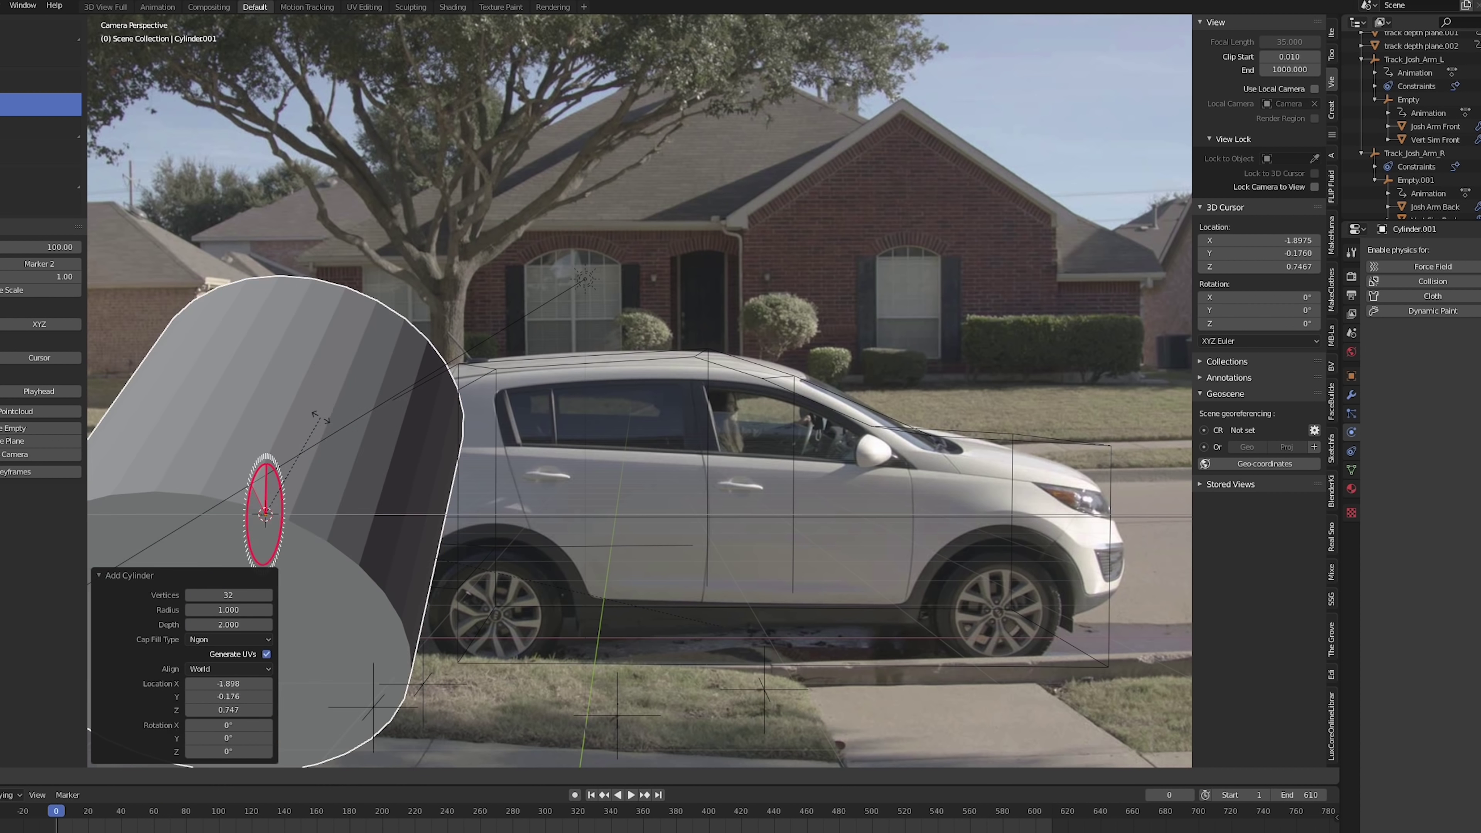
Step: Rotate the cylinder 90°, make it a collision object, and bake the soft body simulation
key(Return)
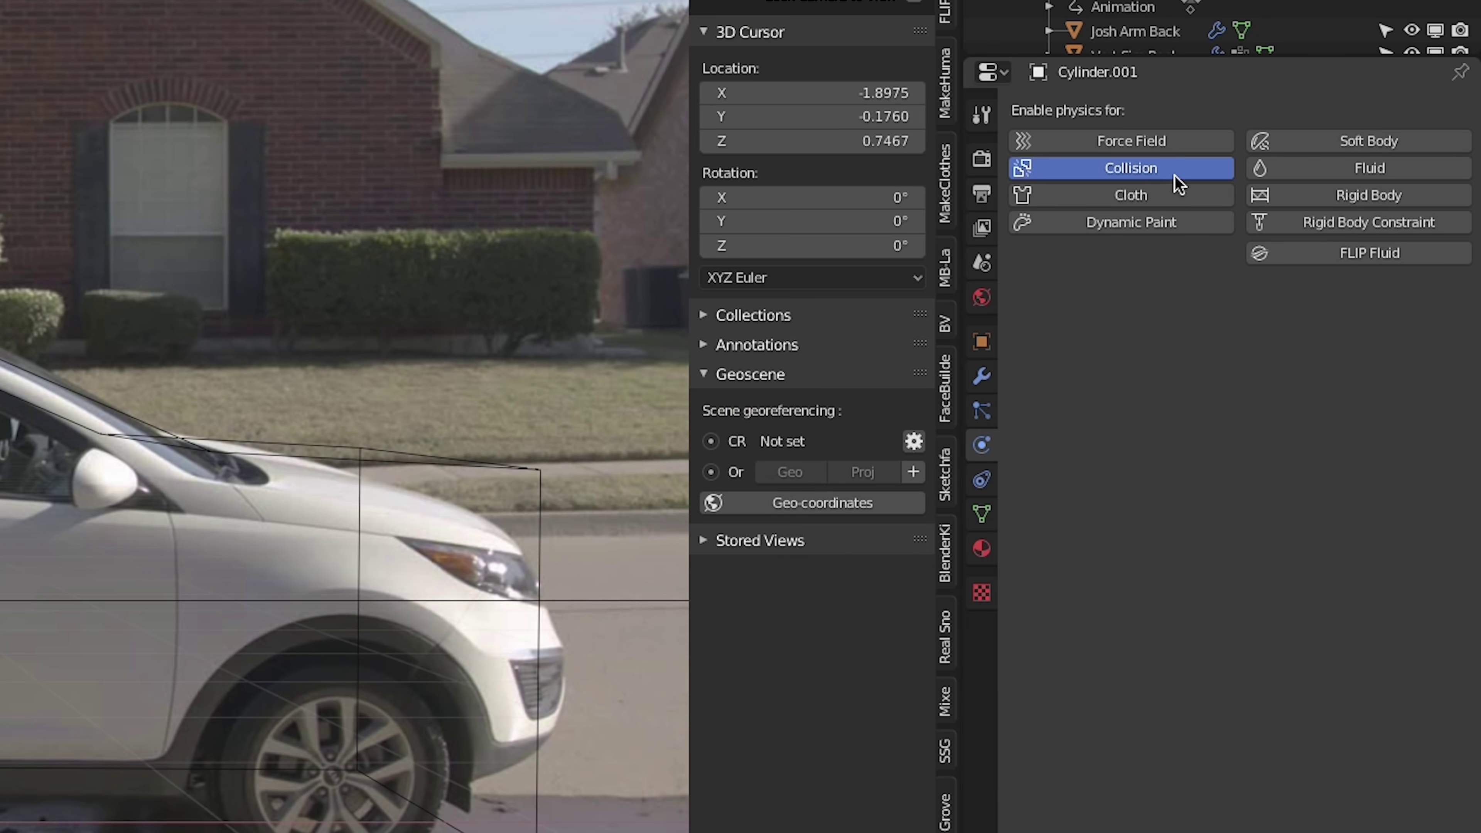
click(1432, 280)
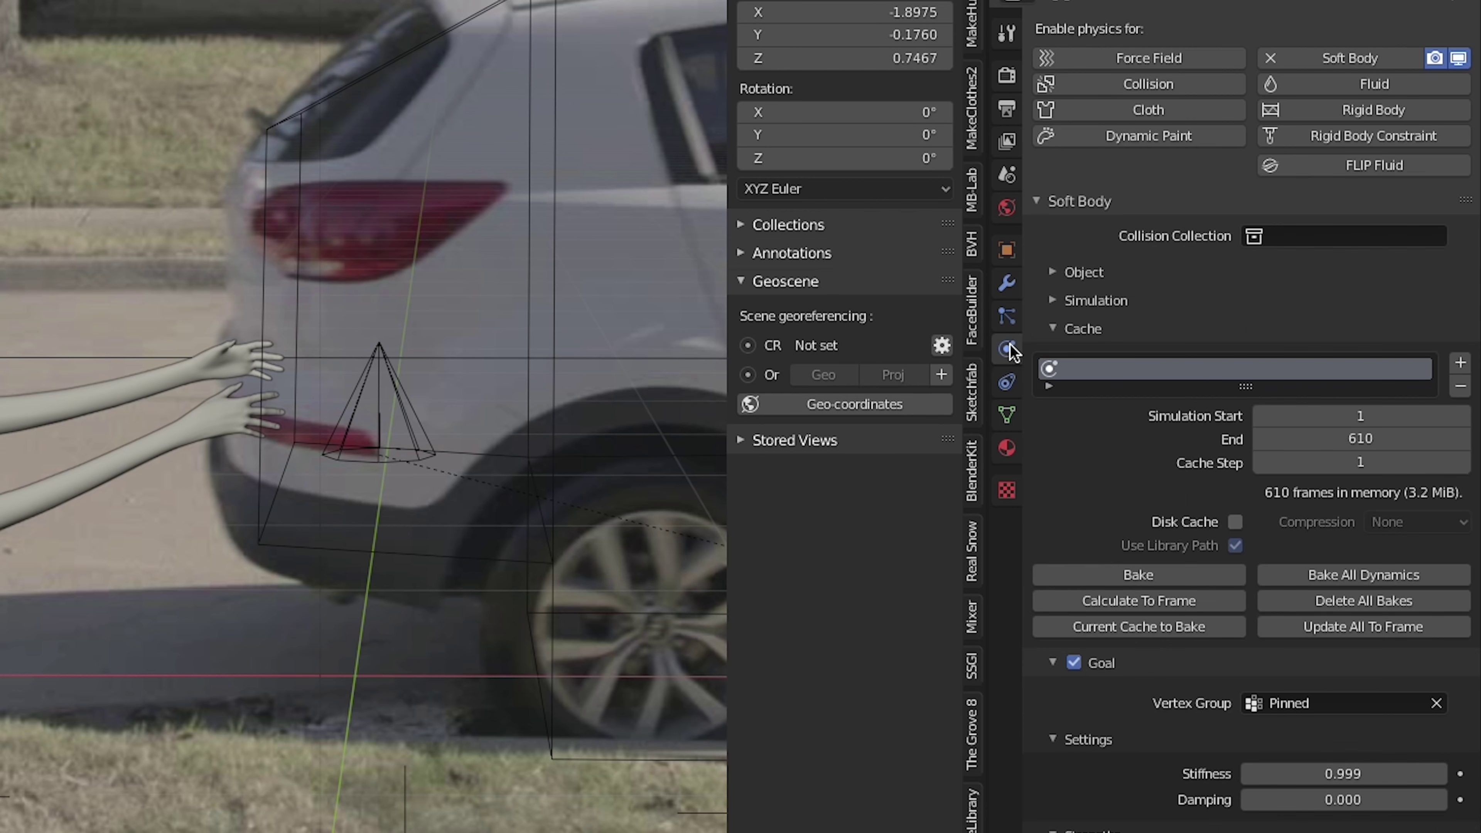
scroll(1431, 512, down, 3)
click(1140, 480)
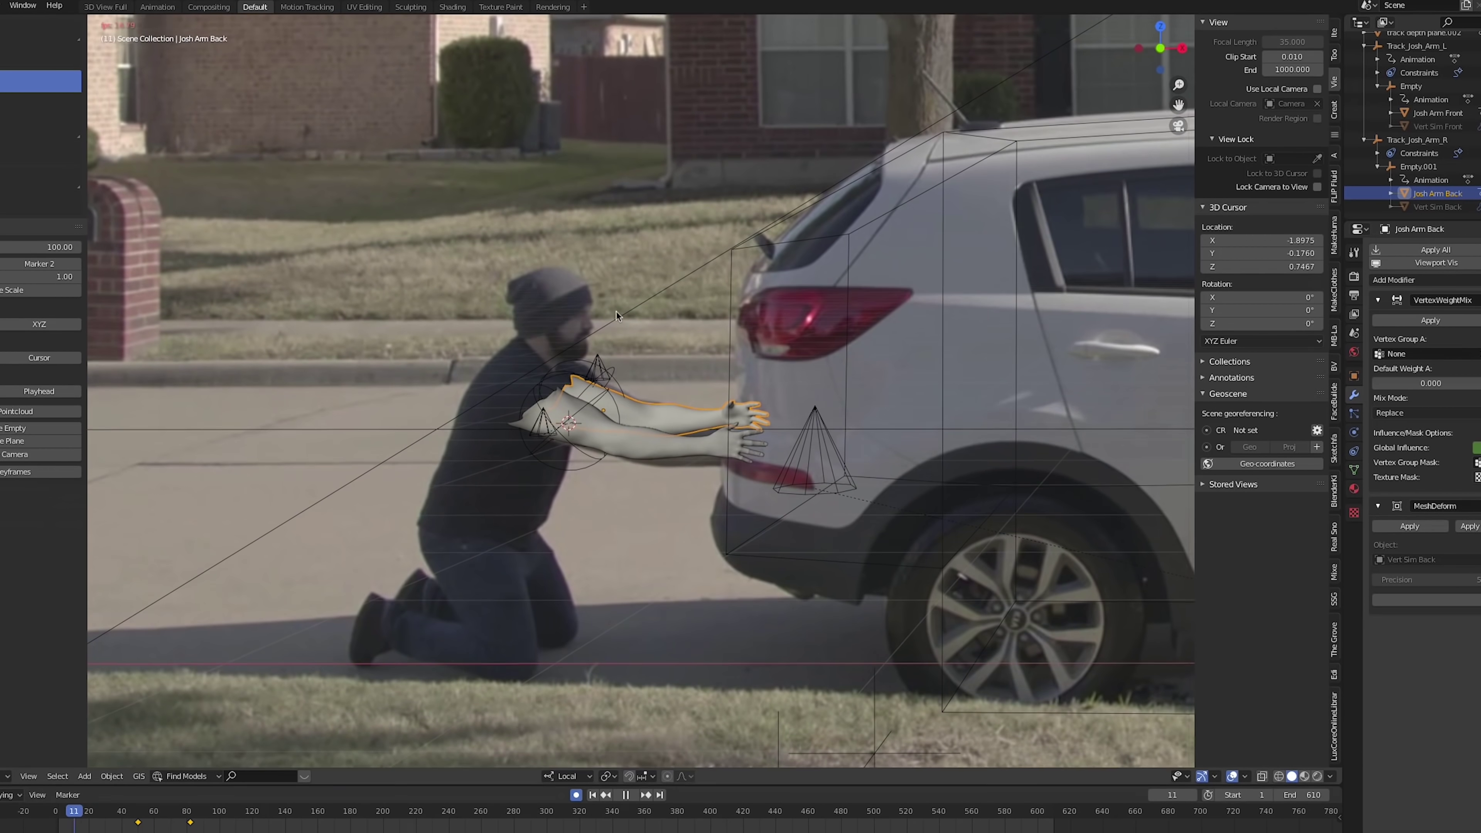
Step: Add a vertex group to Josh Arm Back and a Vertex Weight Mix above its Mesh Deform
scroll(616, 312, down, 3)
click(645, 454)
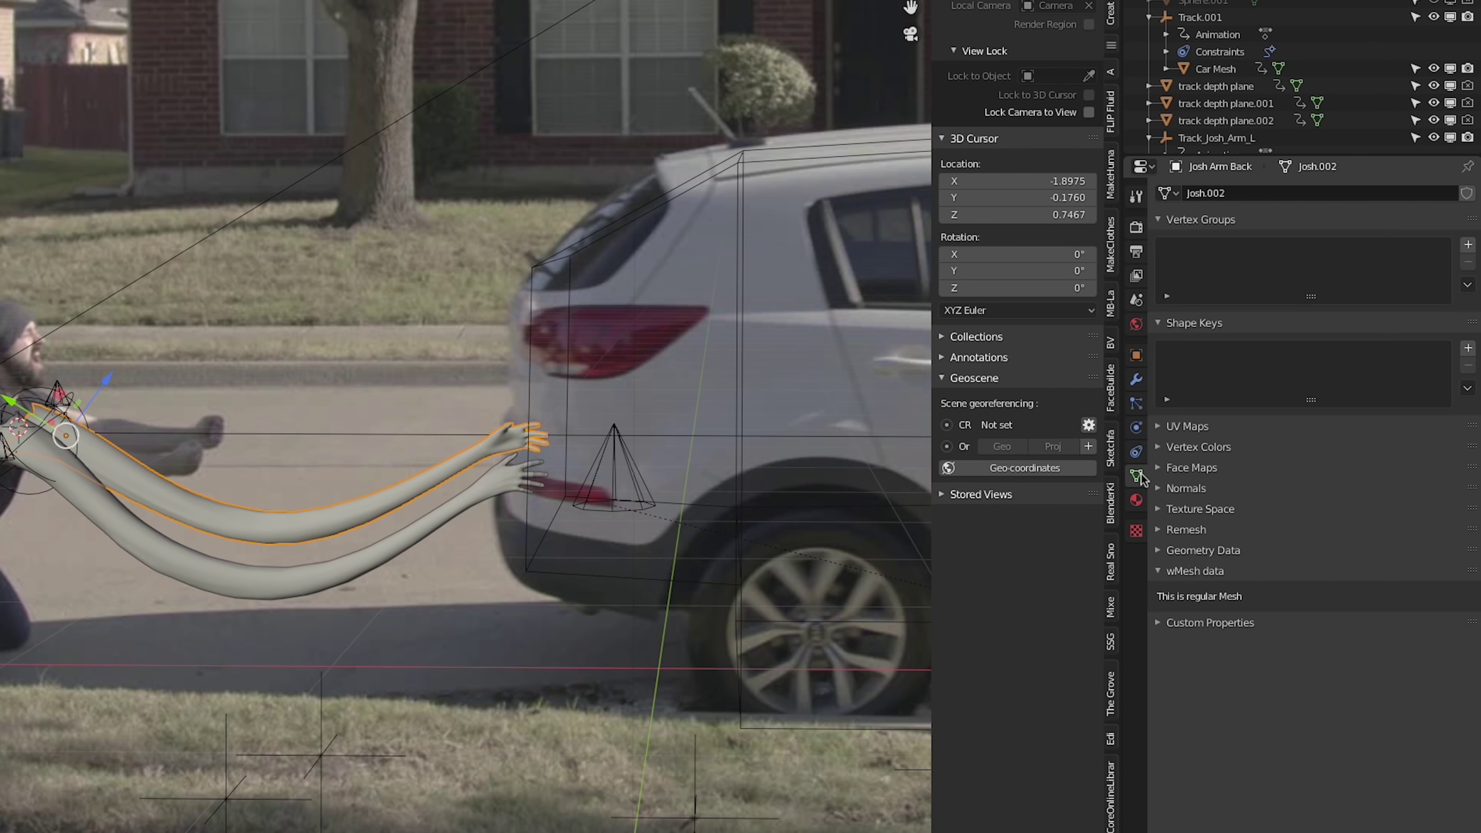
click(1468, 247)
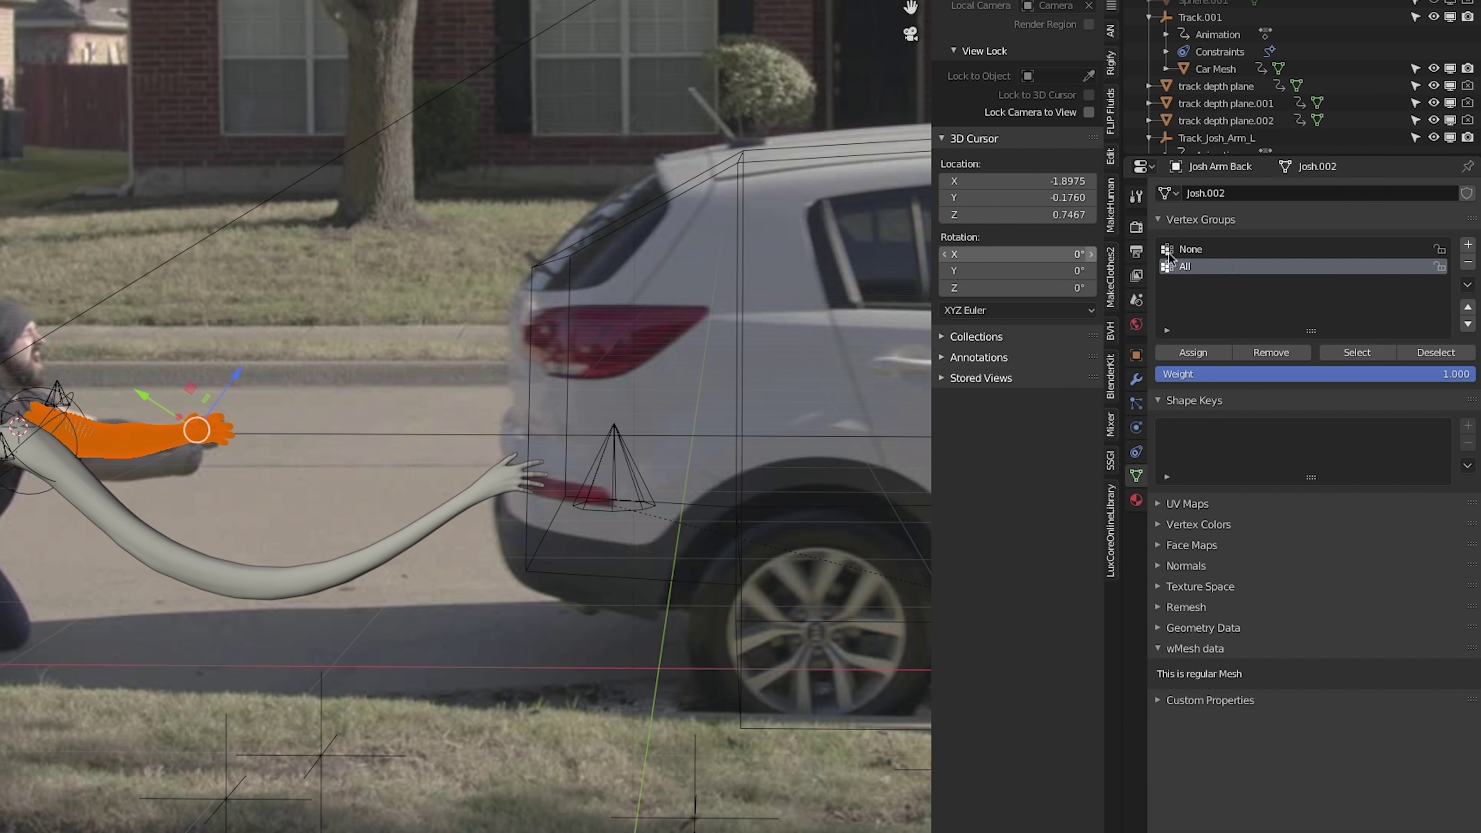
click(1136, 380)
click(1250, 229)
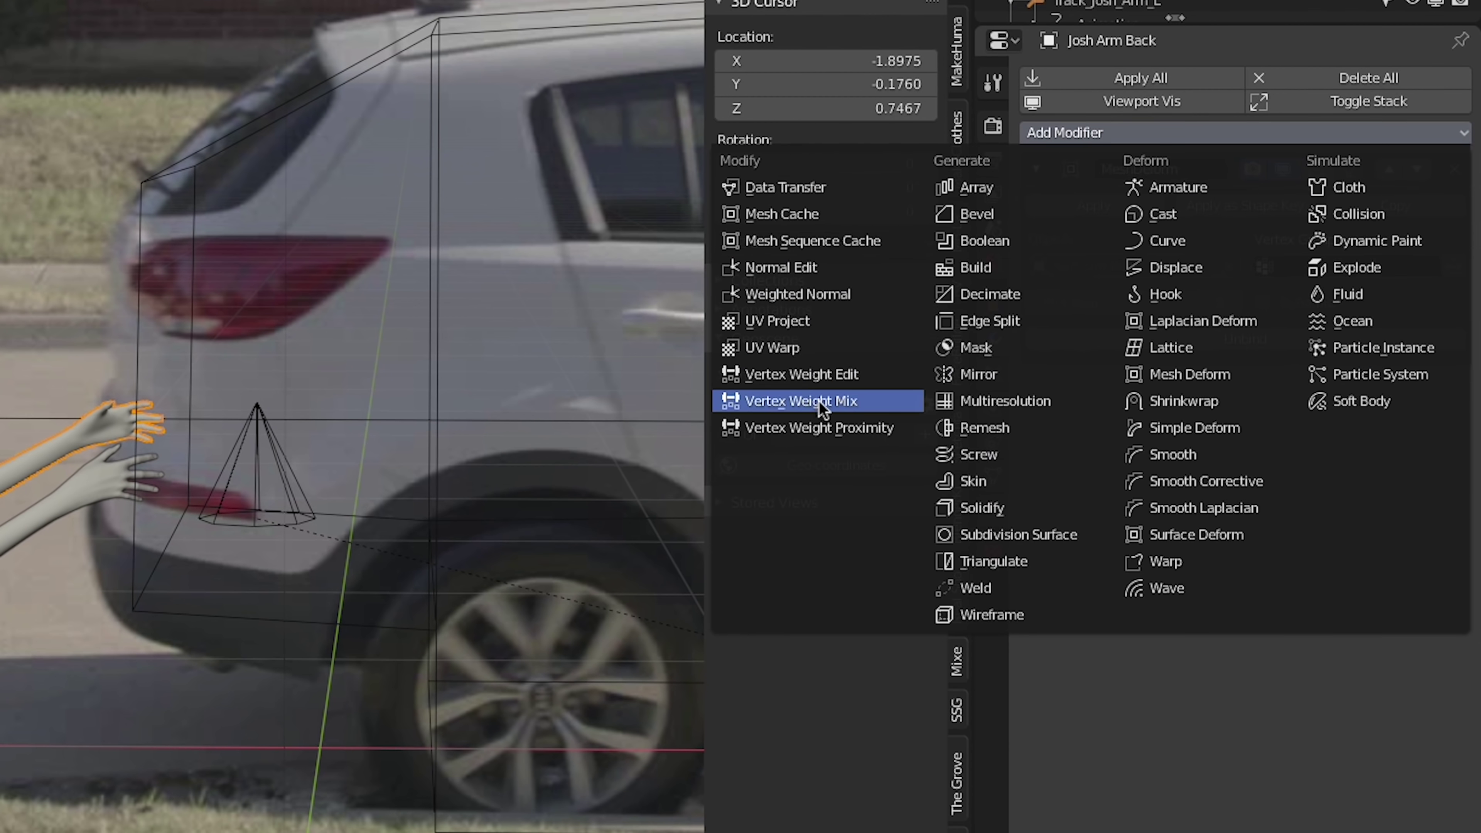
click(821, 404)
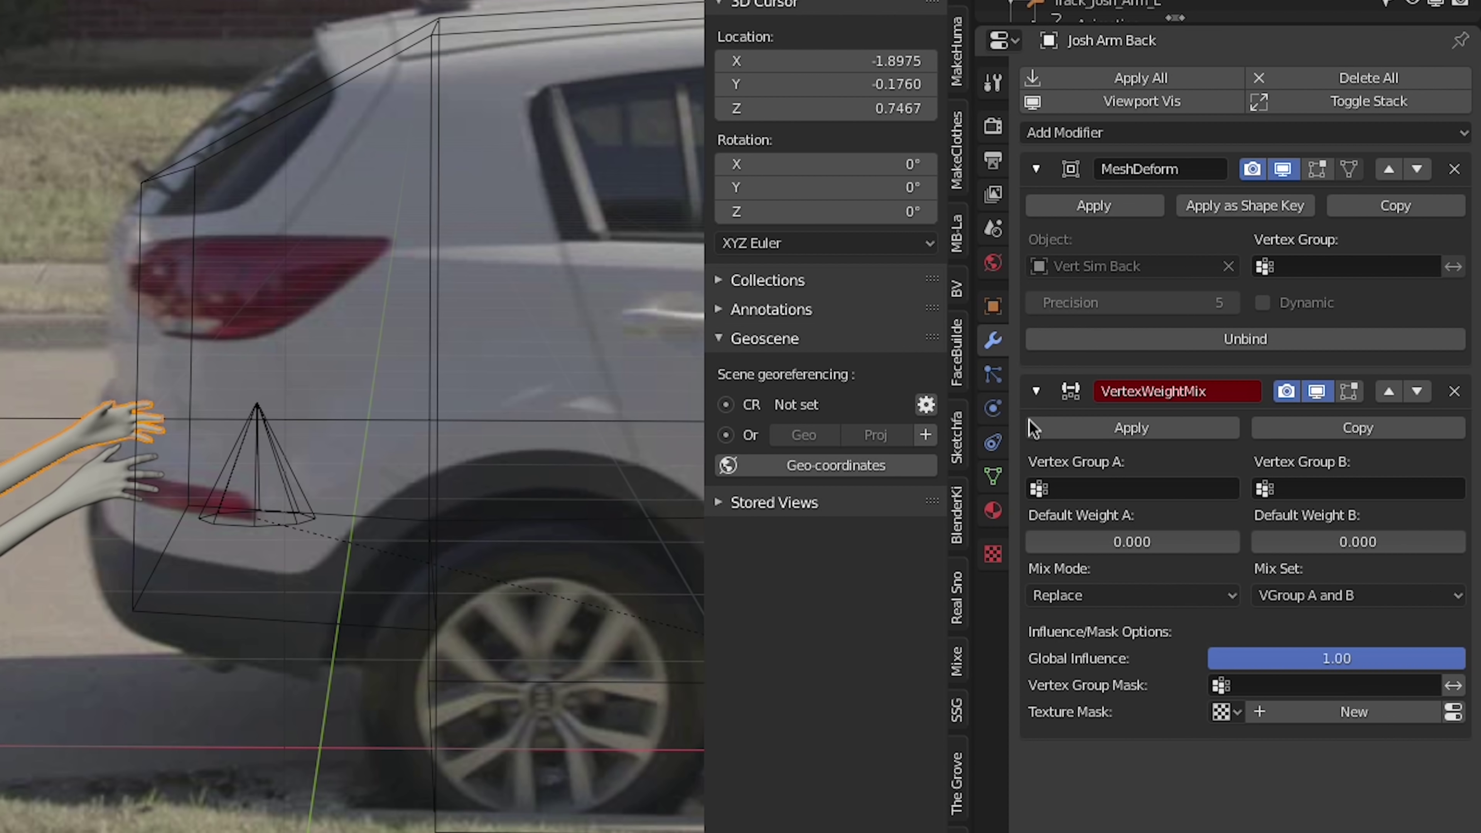
click(1390, 395)
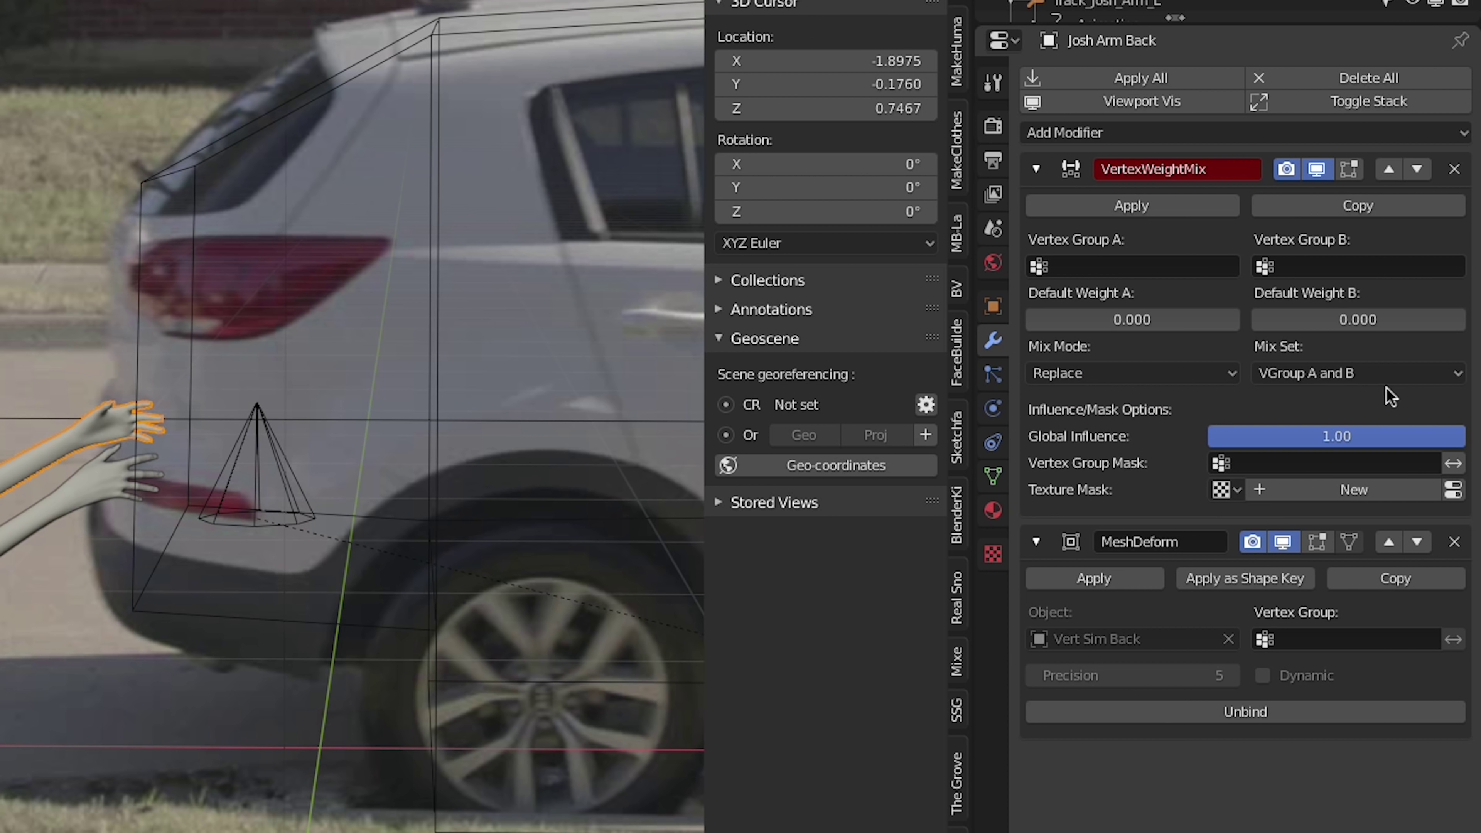
Step: Set Weight Mix group A to None, B to All, Mix Set to VGroup B, and Mesh Deform group to None
click(1106, 264)
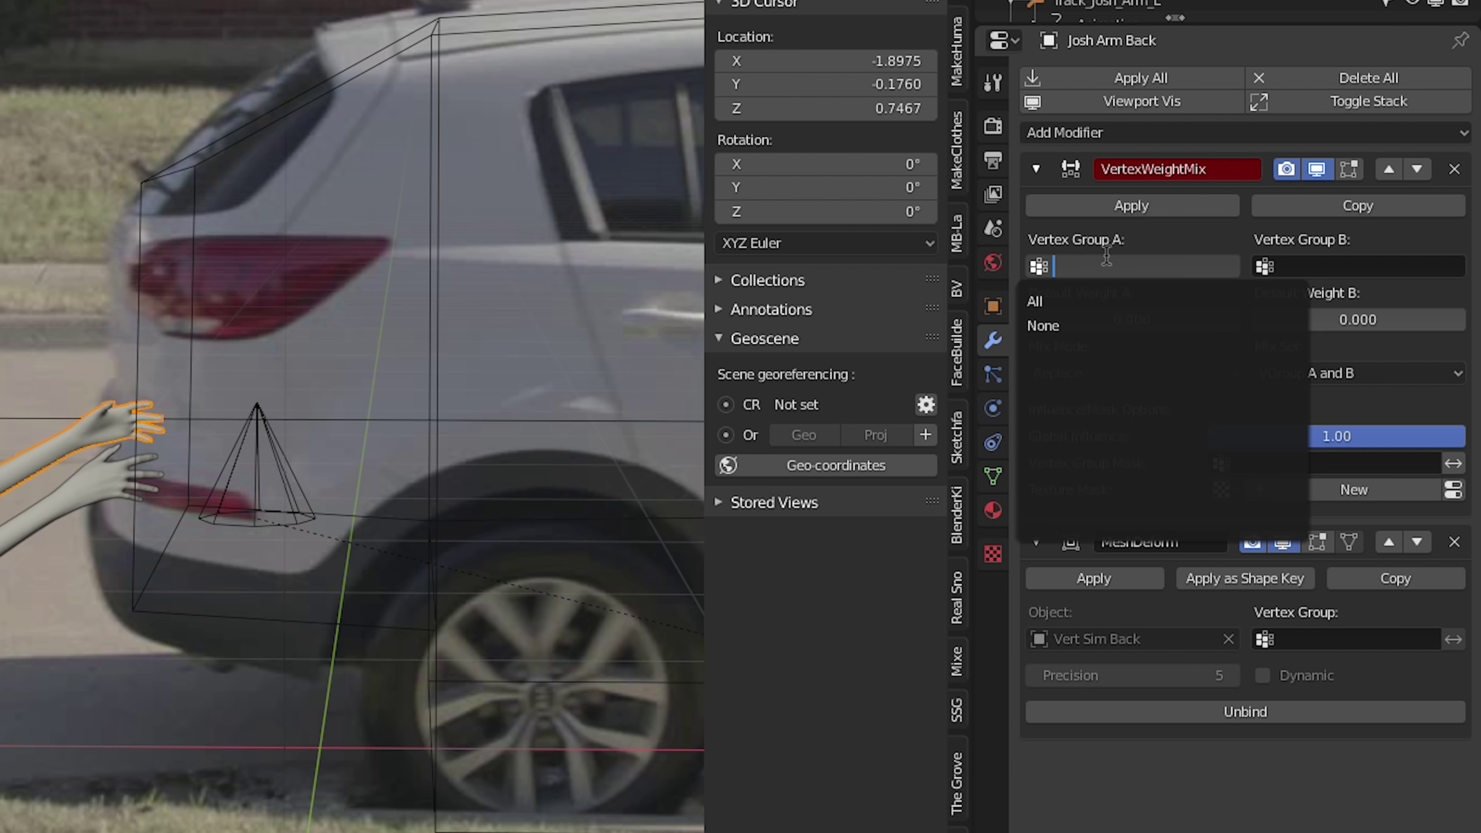
click(1088, 326)
click(1296, 270)
click(1291, 301)
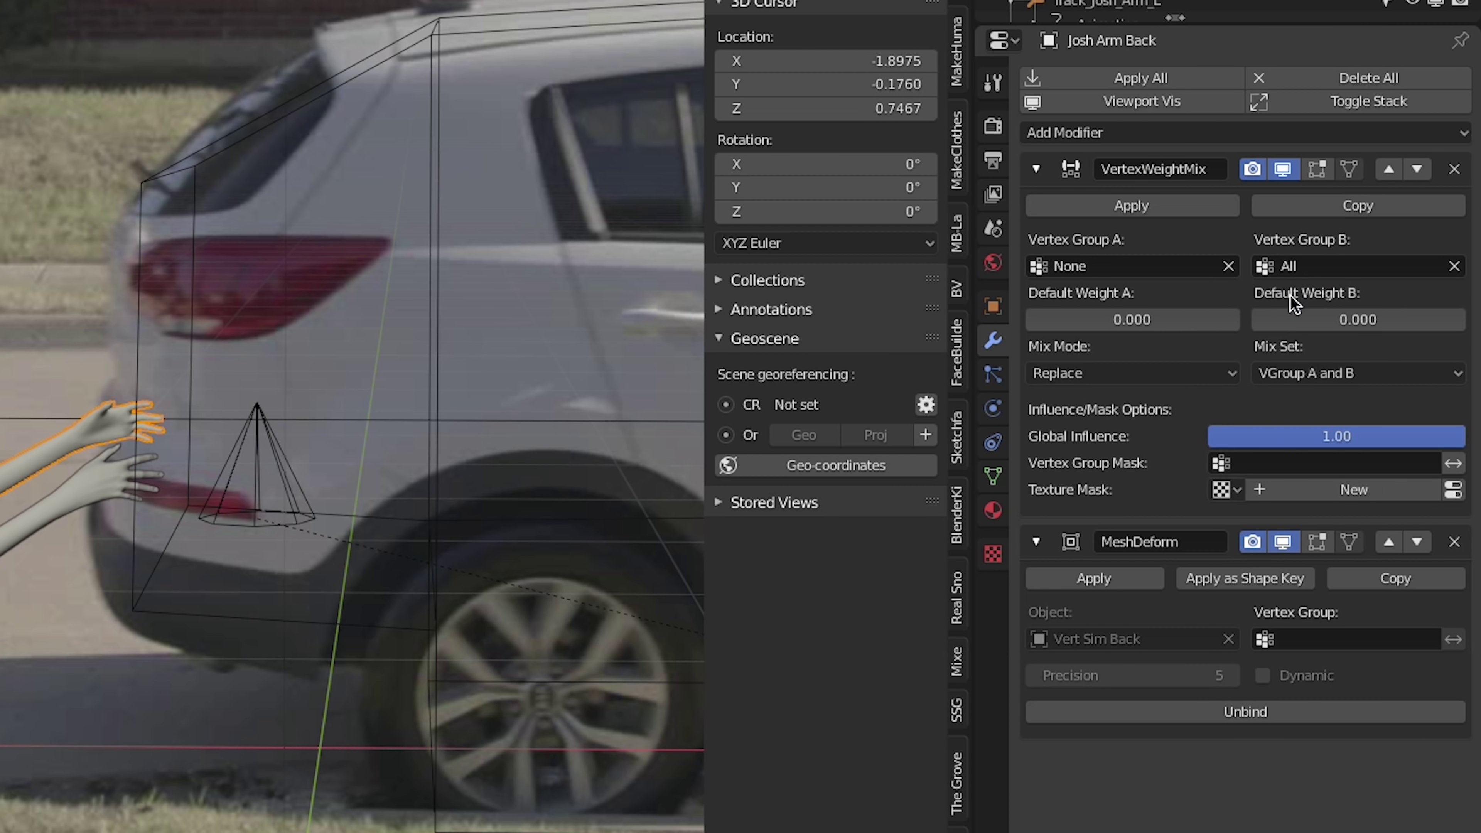
ctrl+scroll(1411, 374, up, 3)
click(1399, 373)
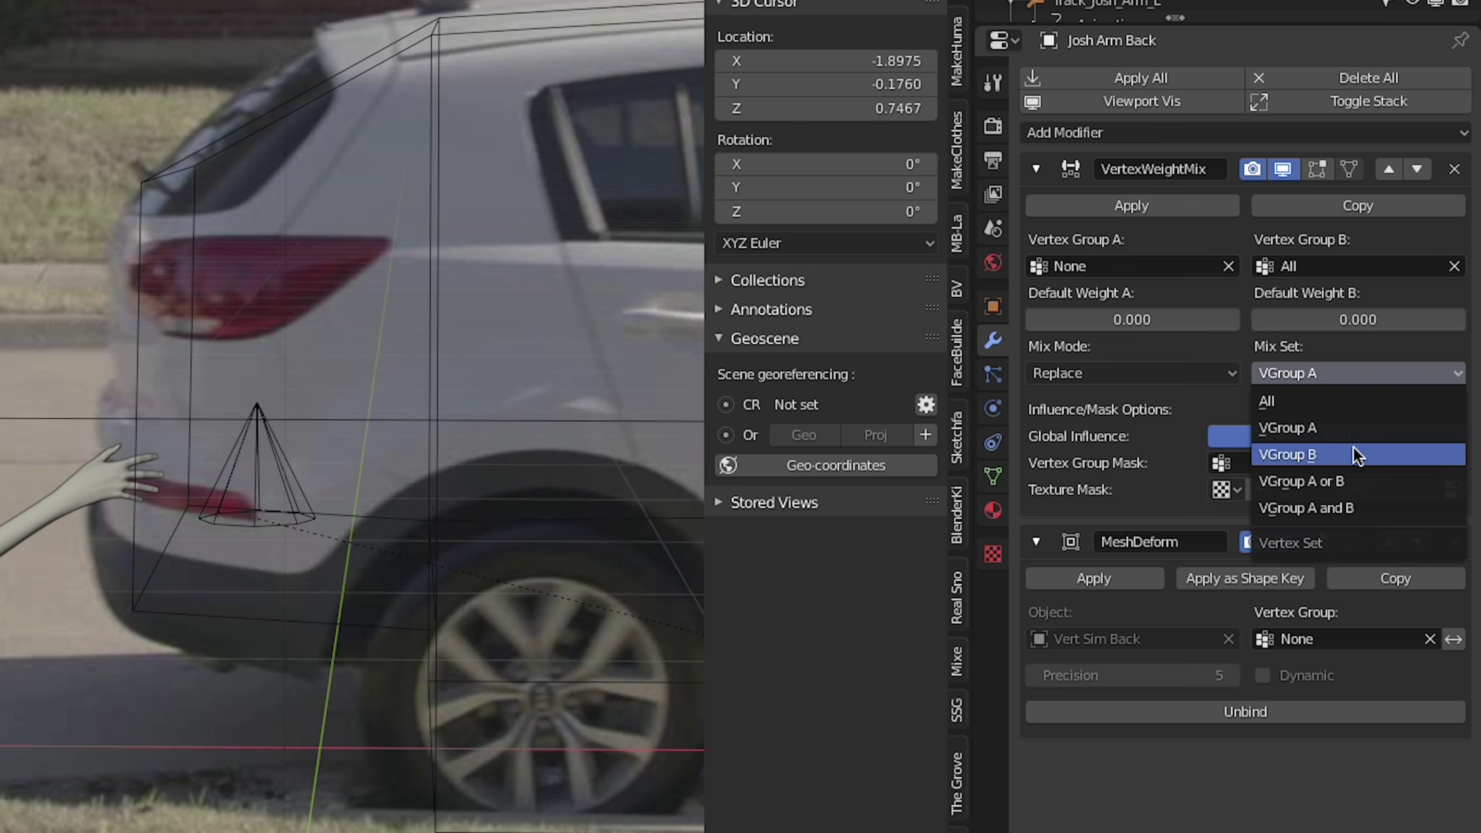
click(1341, 455)
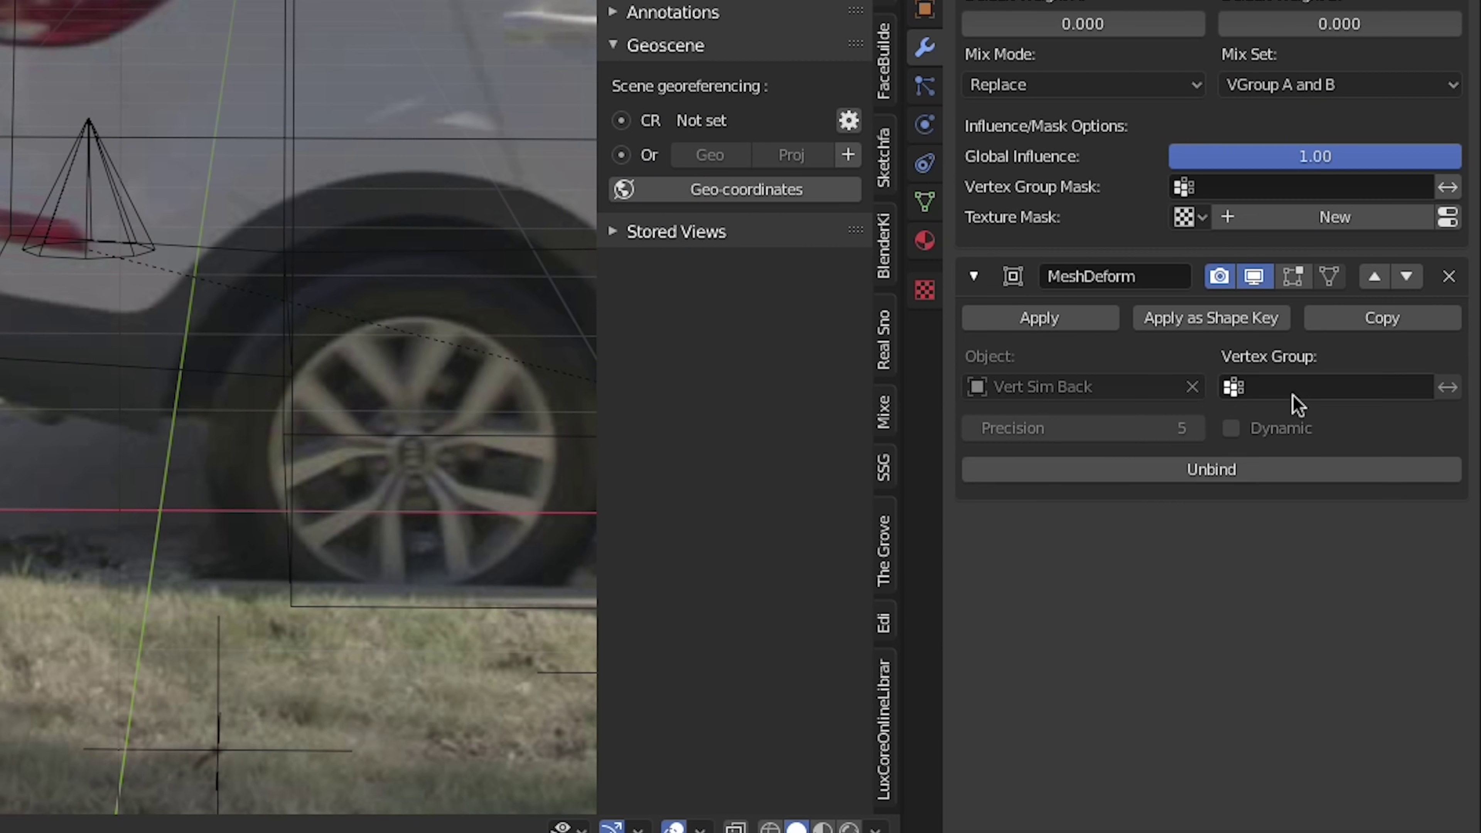
click(1292, 393)
click(1280, 455)
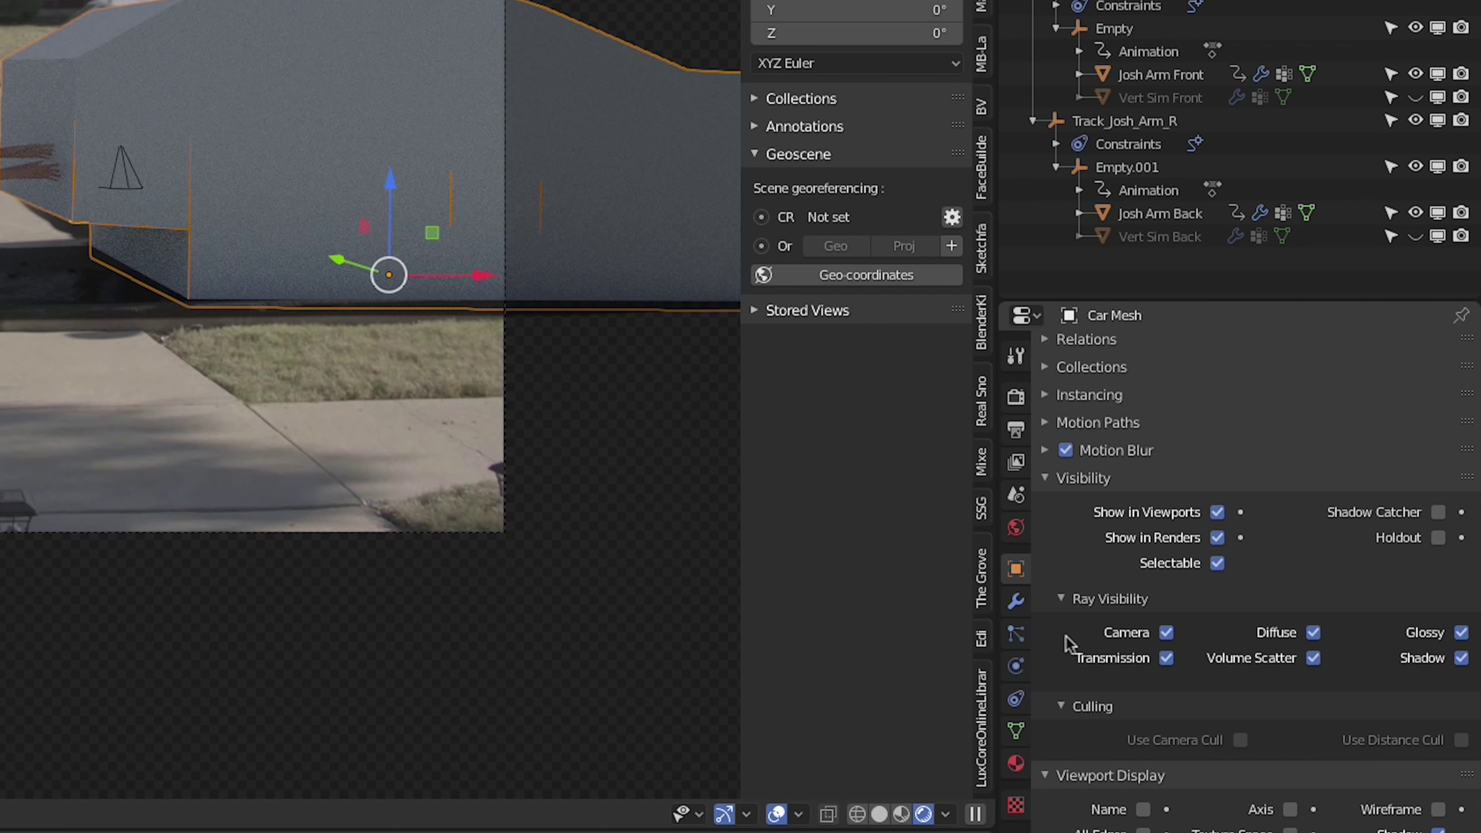
Step: Turn off Camera and Diffuse ray visibility for Car Mesh
click(1166, 633)
click(1314, 633)
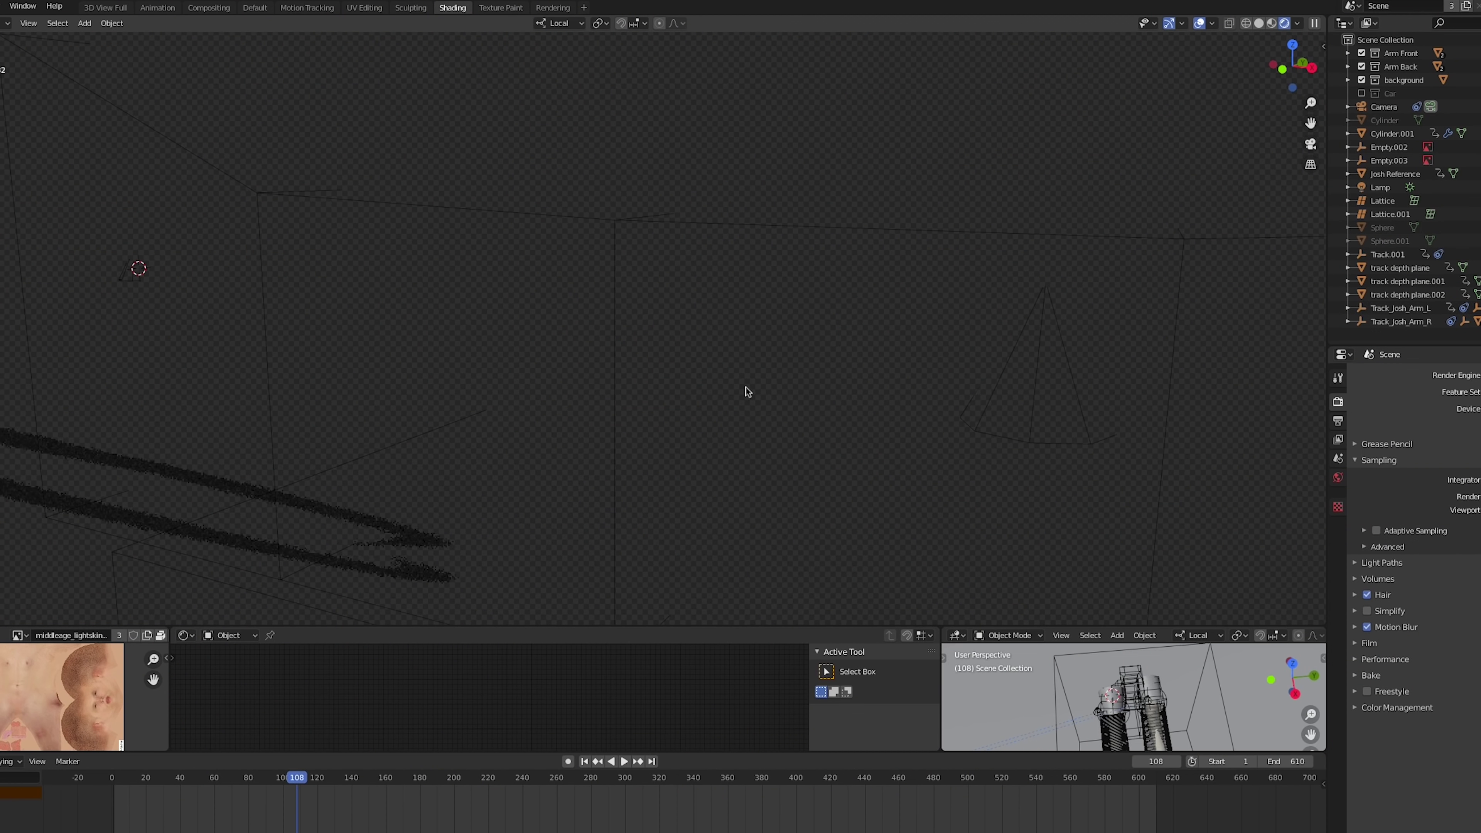
middle_drag(748, 391, 864, 351)
Step: Inspect the Arm Back collection on its own, then return to viewing the whole scene
key(Up)
key(Up)
key(Return)
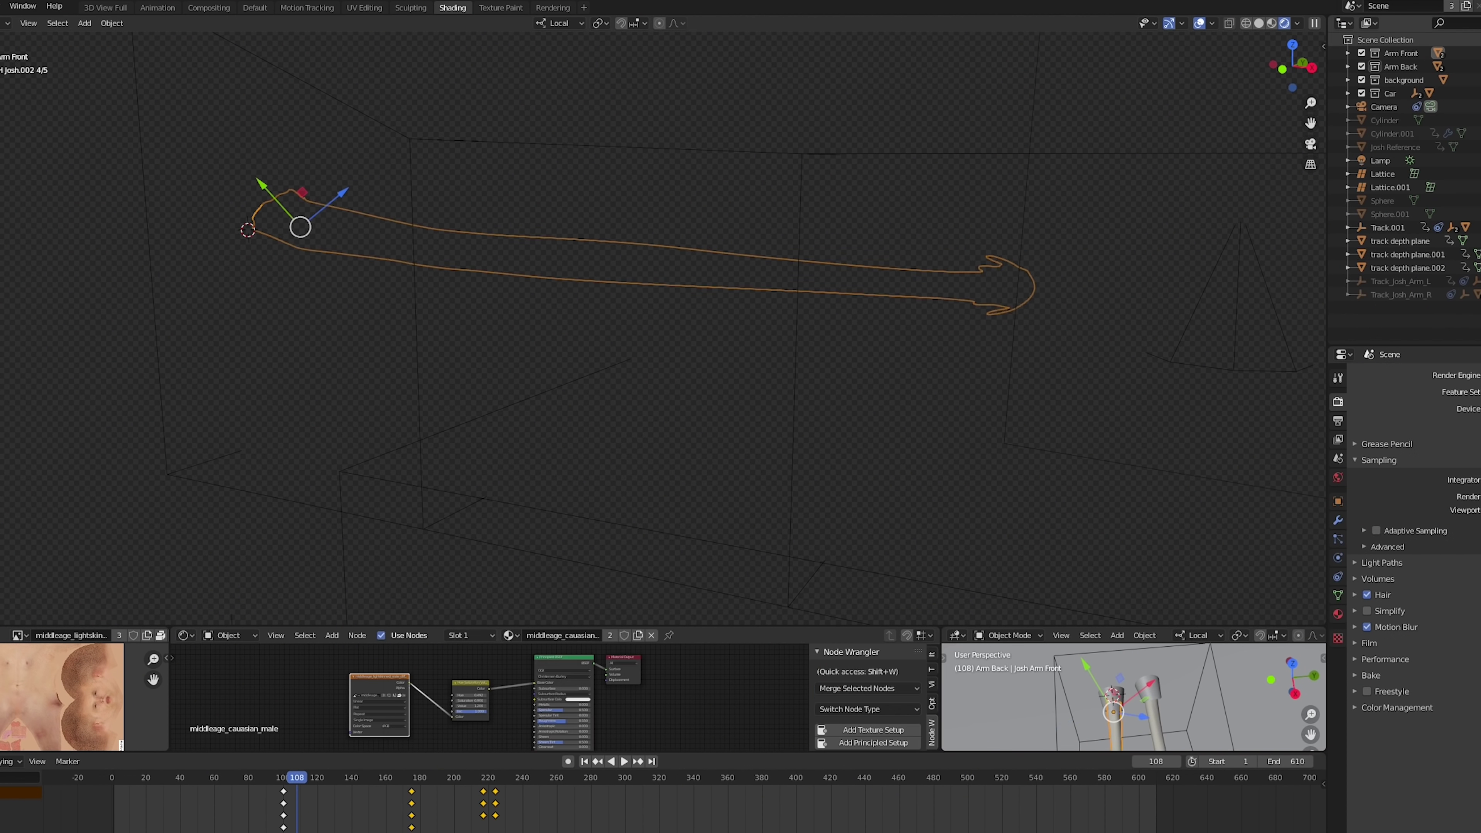
key(ctrl+z)
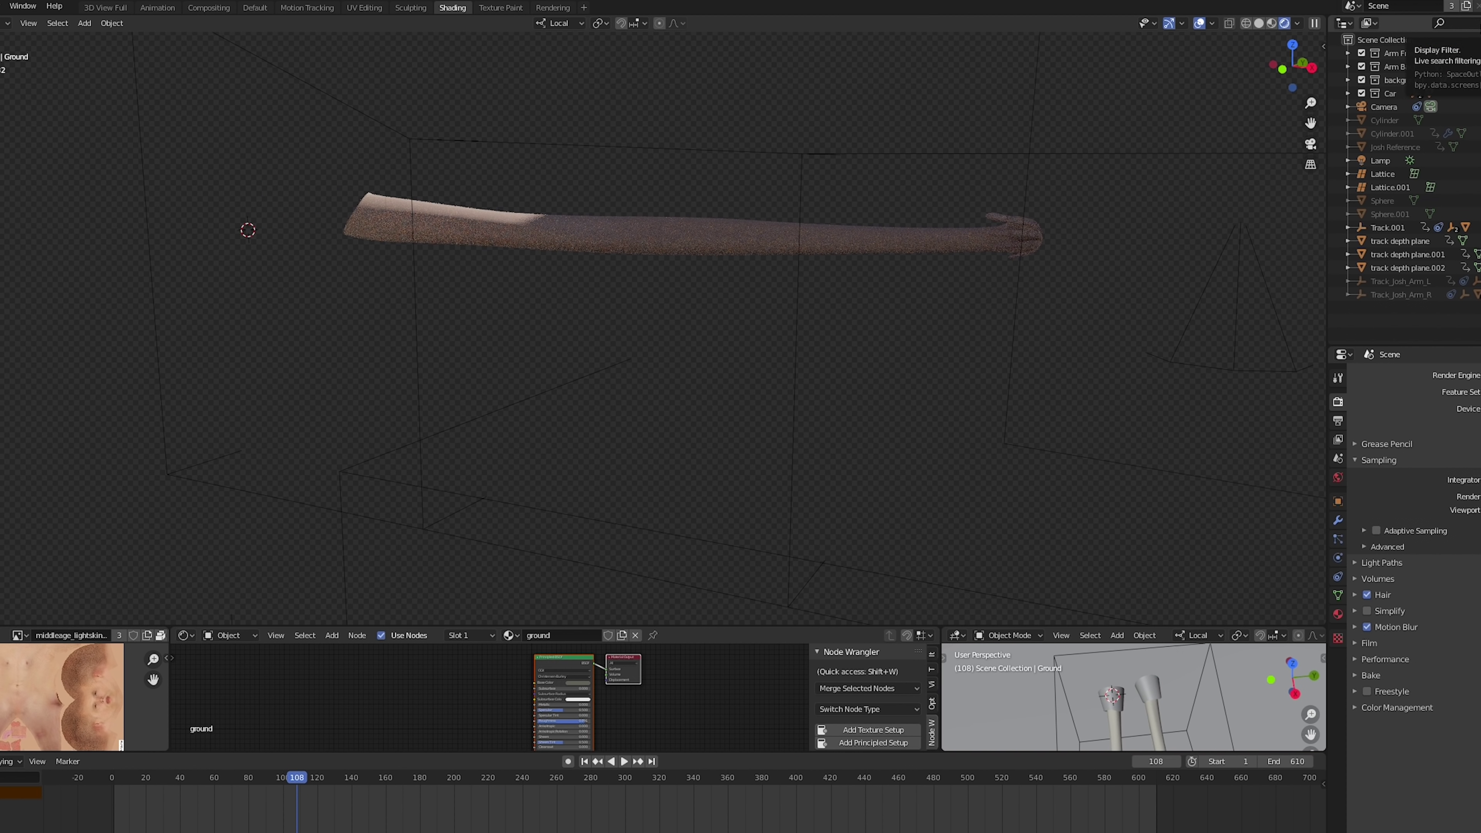
key(ctrl+z)
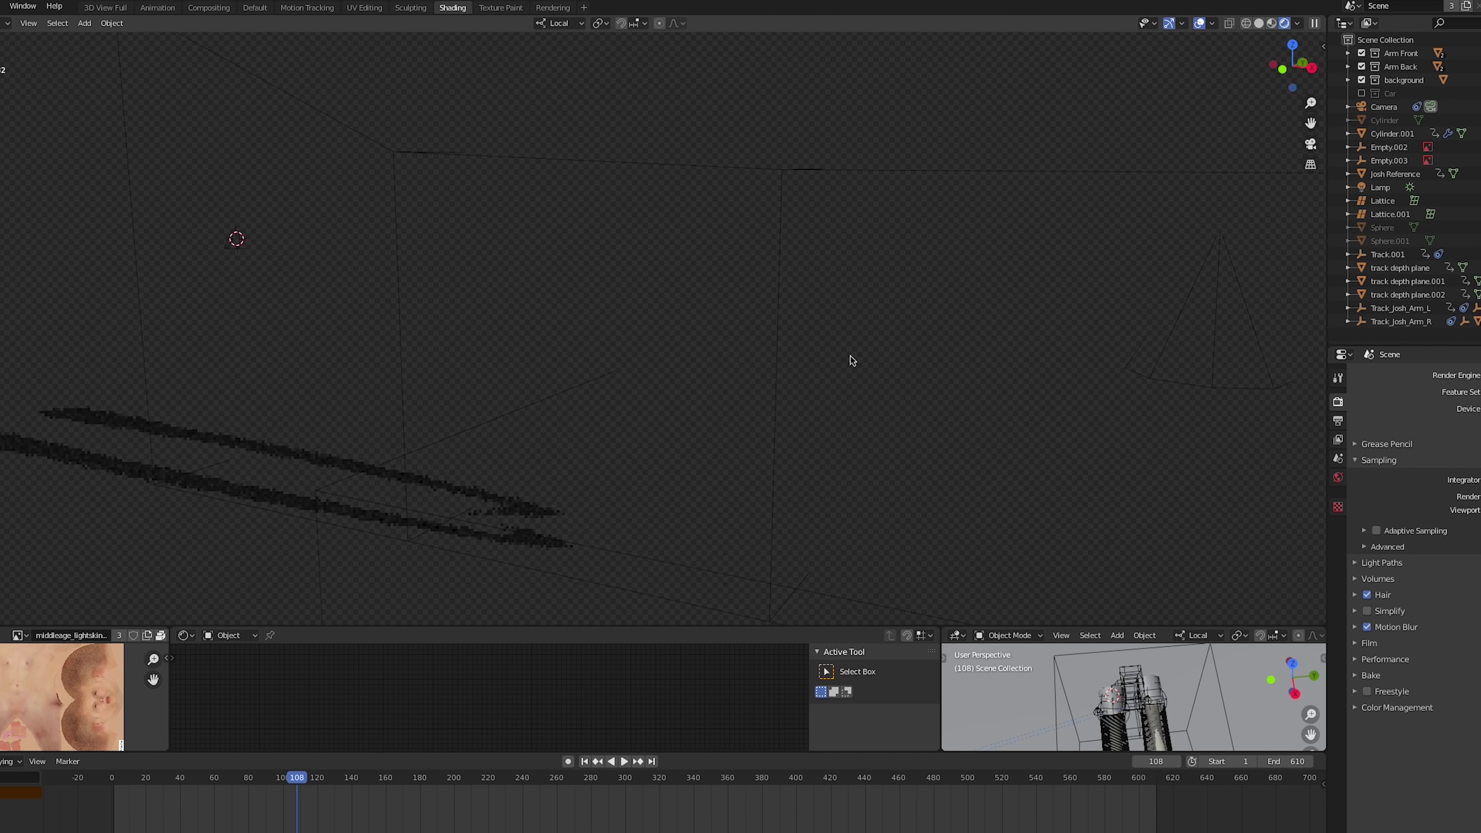
shift+middle_drag(851, 355, 790, 371)
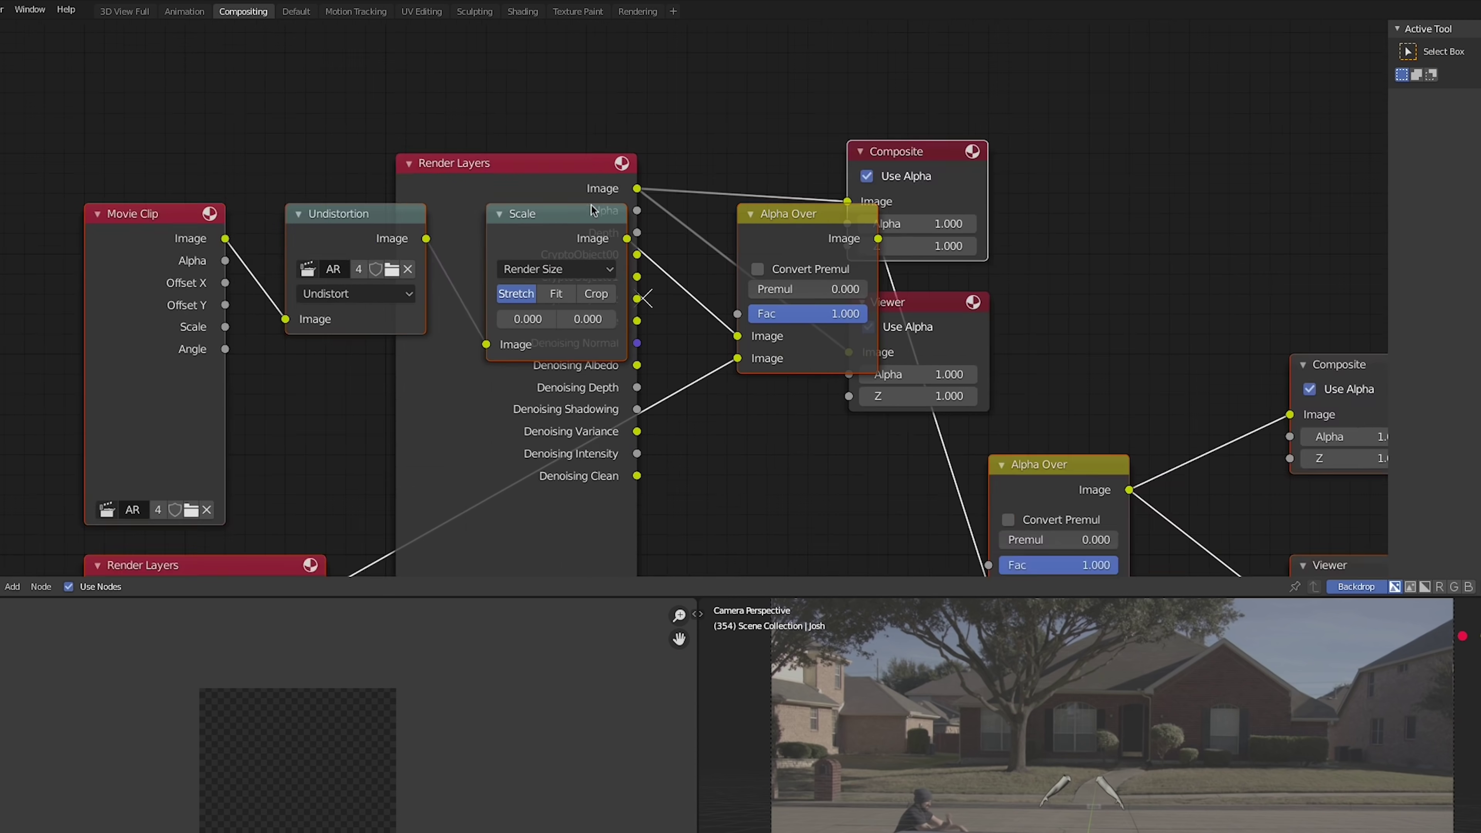
scroll(592, 204, down, 7)
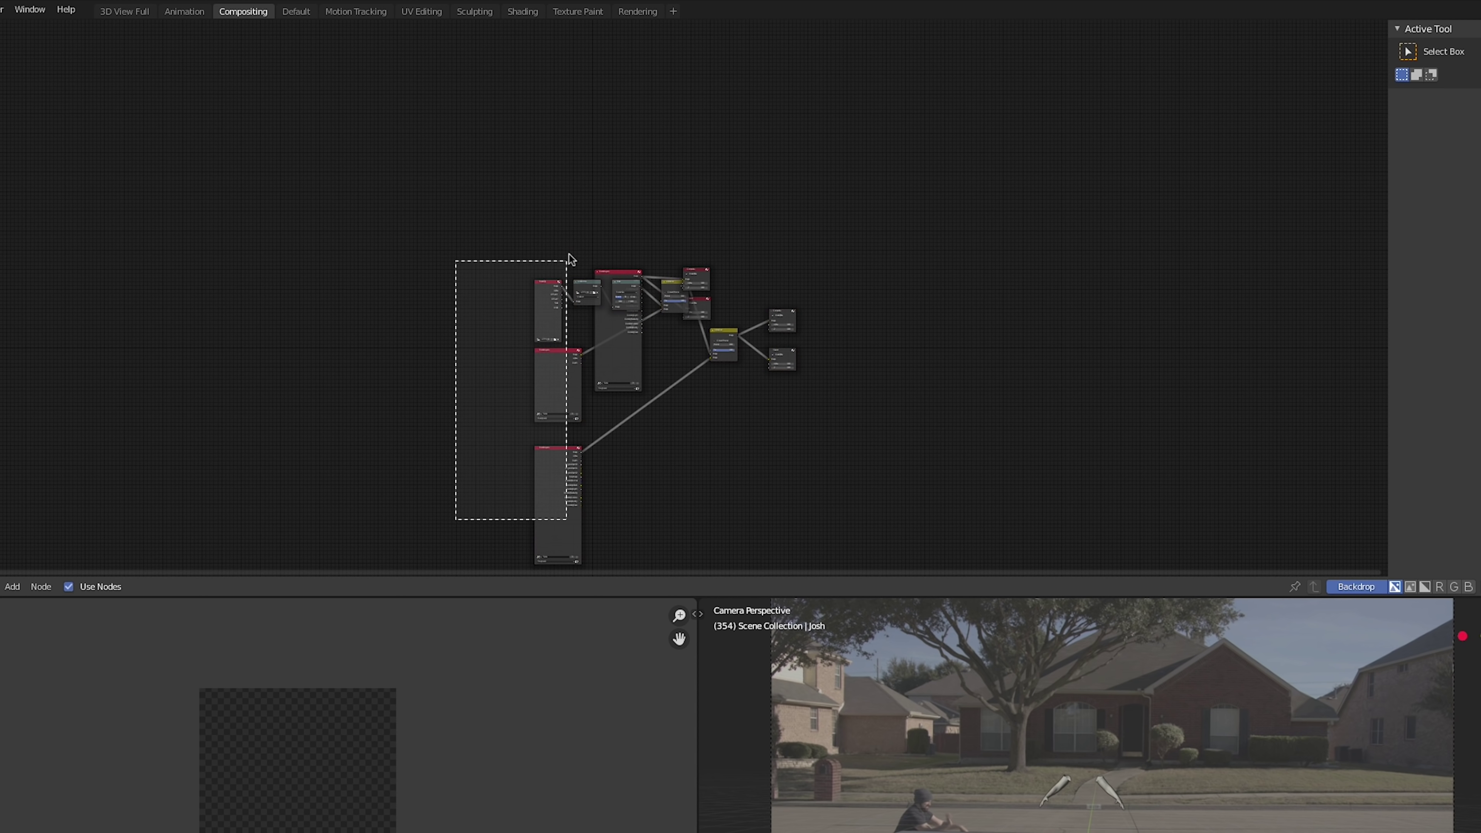
Step: Delete the four left-column nodes and preview the Render Layers output in the Viewer
drag(582, 249, 583, 250)
key(Delete)
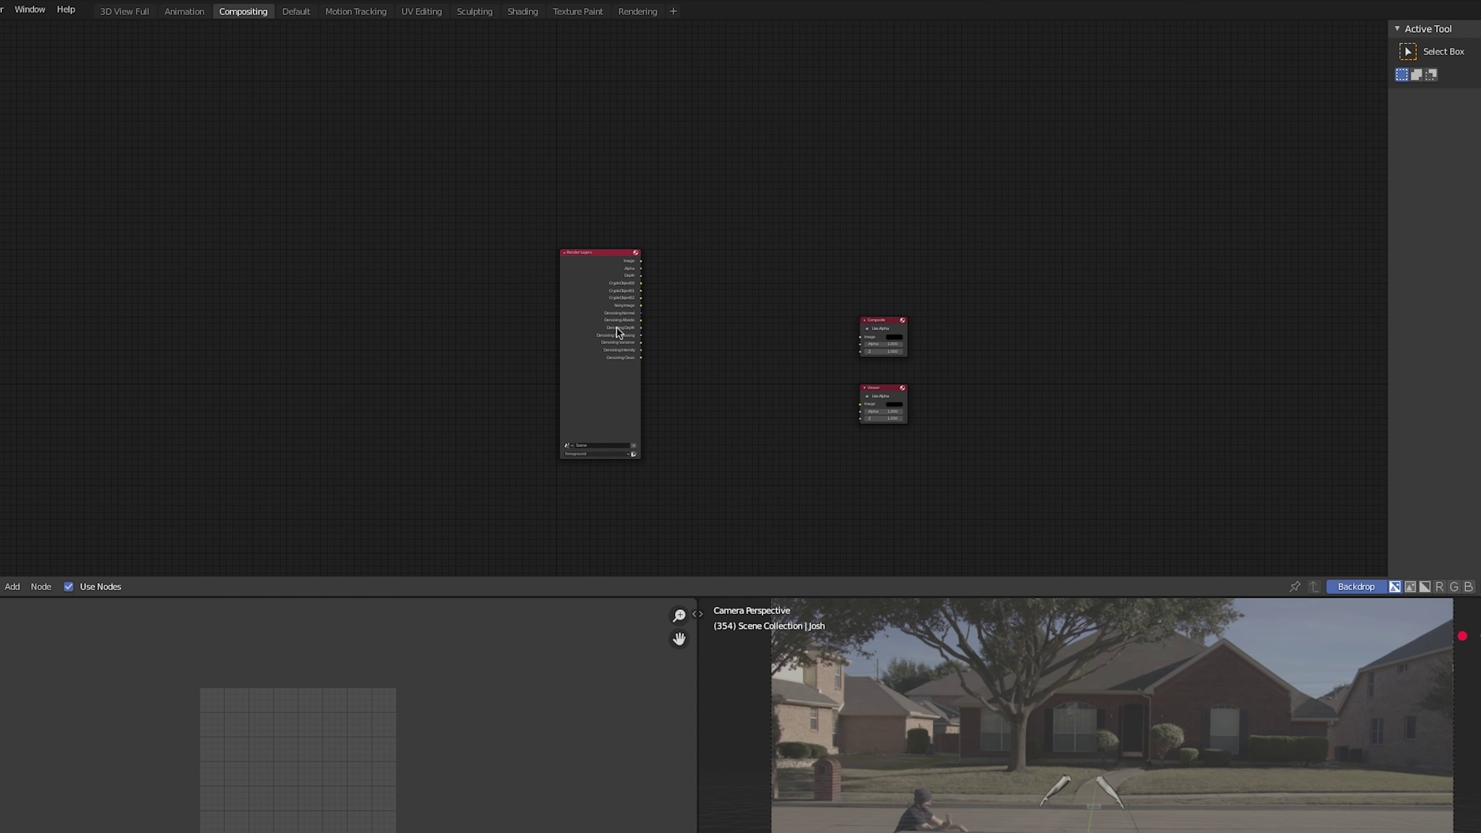
ctrl+shift+click(605, 307)
Step: Take the sleeve out of Edit Mode
scroll(648, 295, up, 2)
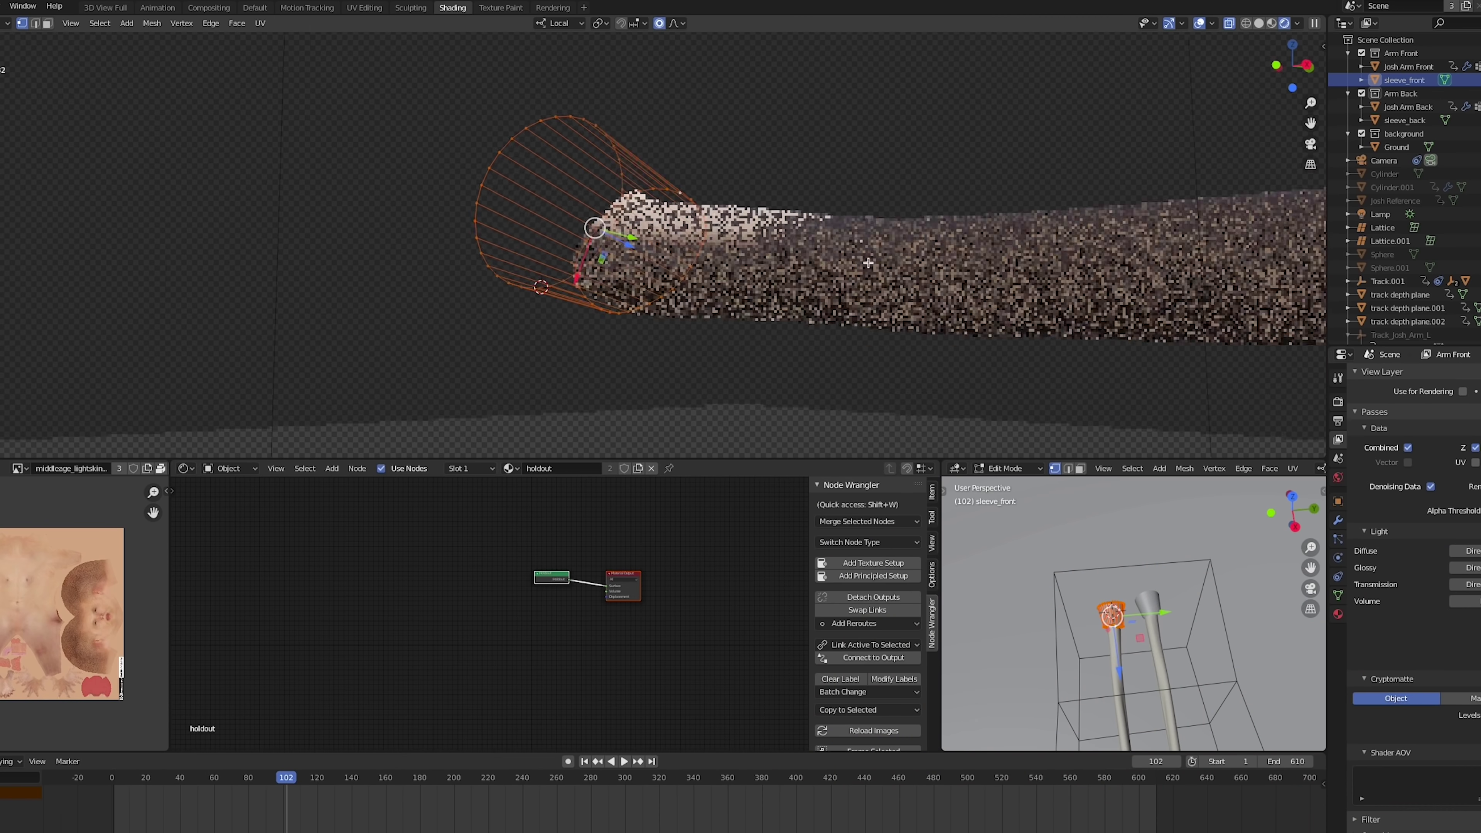
mouse_move(909, 326)
middle_down()
mouse_move(786, 300)
mouse_move(782, 273)
mouse_move(807, 299)
mouse_move(798, 311)
middle_up()
key(Tab)
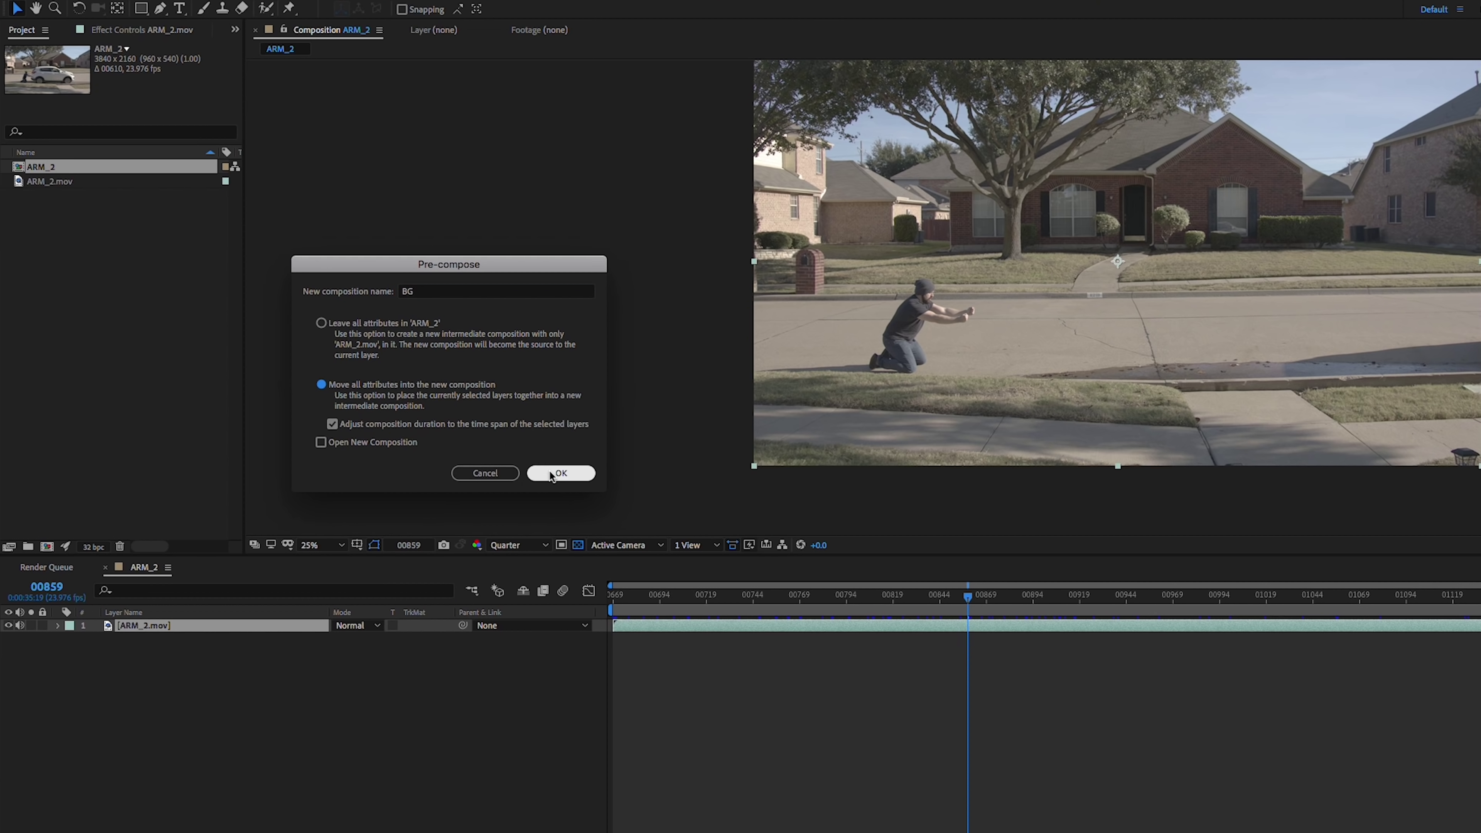
Step: Pre-compose the footage as BG, open it, and add a new adjustment layer
click(551, 473)
double_click(158, 628)
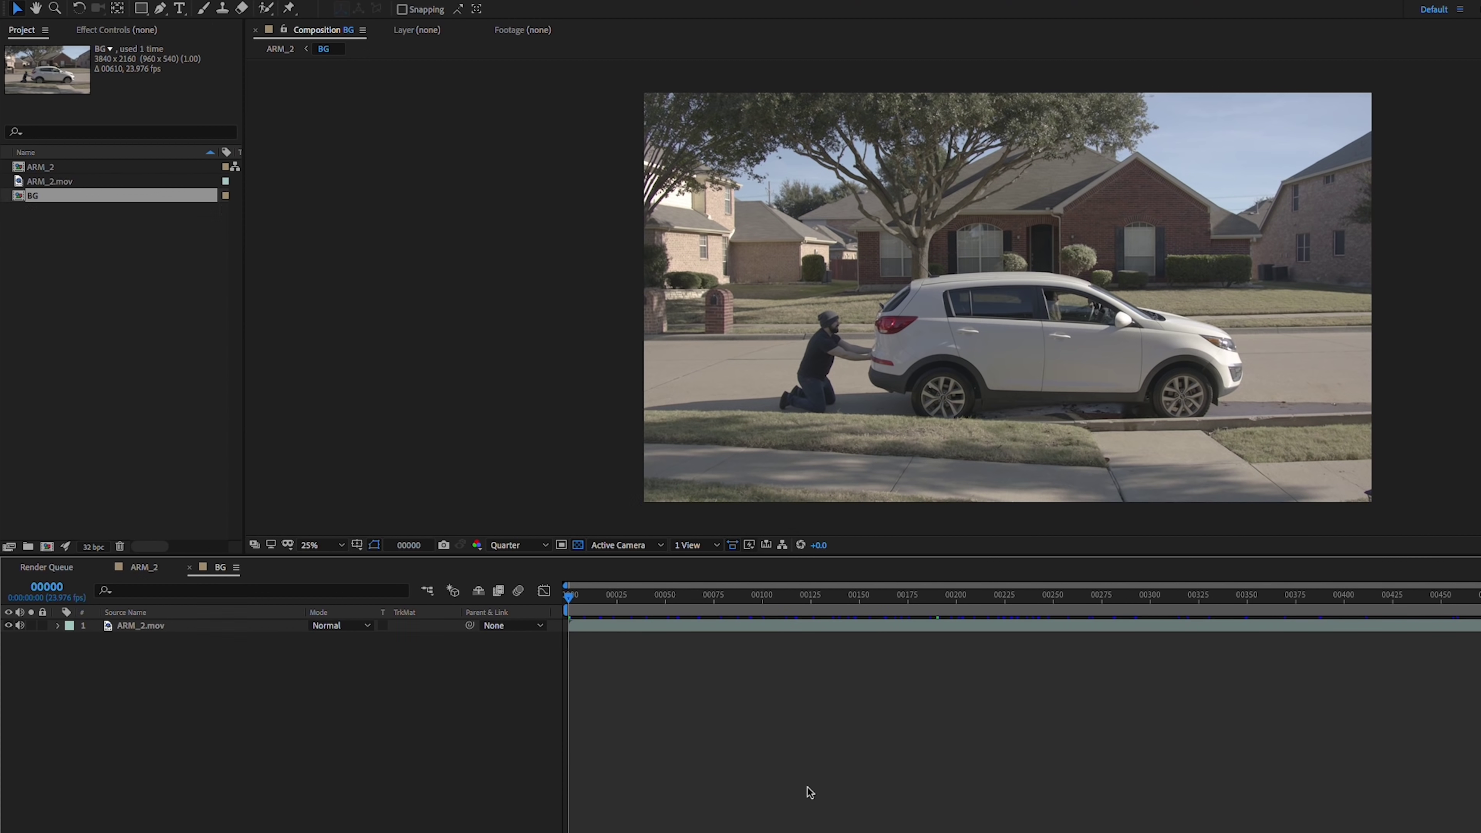
key(ctrl+alt+y)
Step: Apply Unsharp Mask to the adjustment layer and tune its Radius, trying 8.1 then 2.4
key(ctrl+space)
text(unsharp)
key(Return)
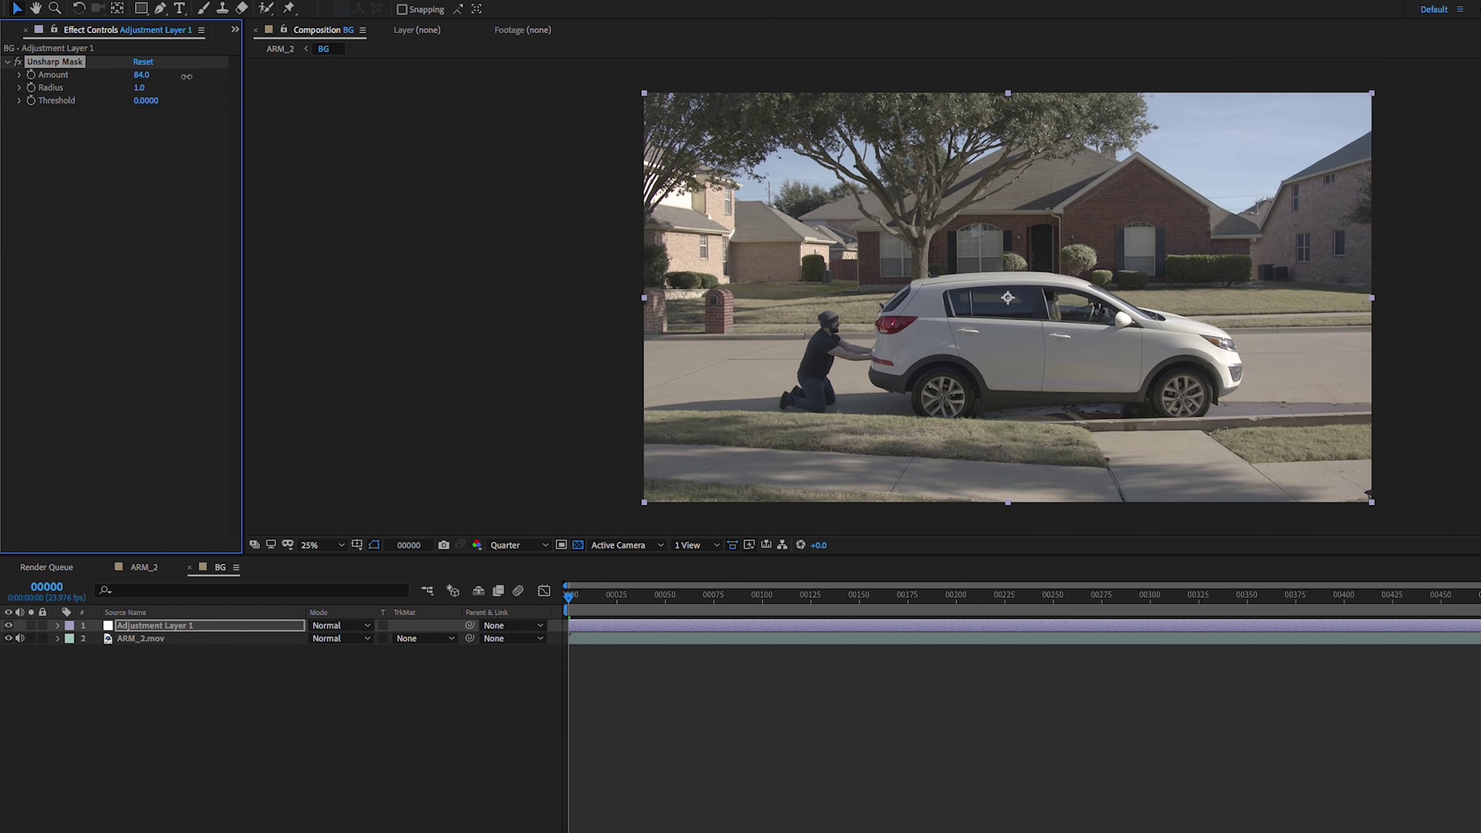
drag(204, 108, 233, 108)
scroll(846, 380, up, 2)
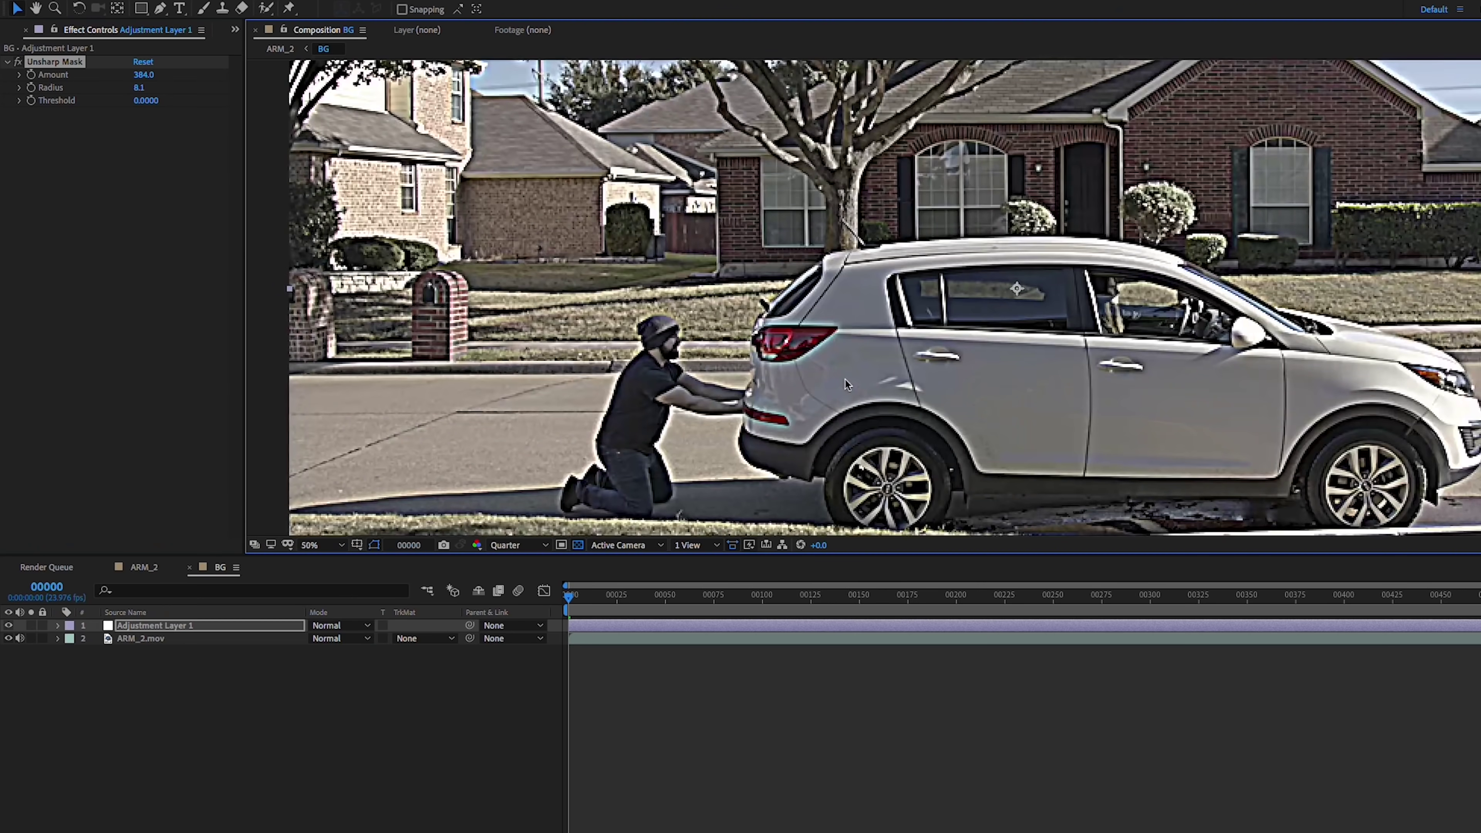
drag(962, 492, 1001, 403)
scroll(1001, 403, up, 2)
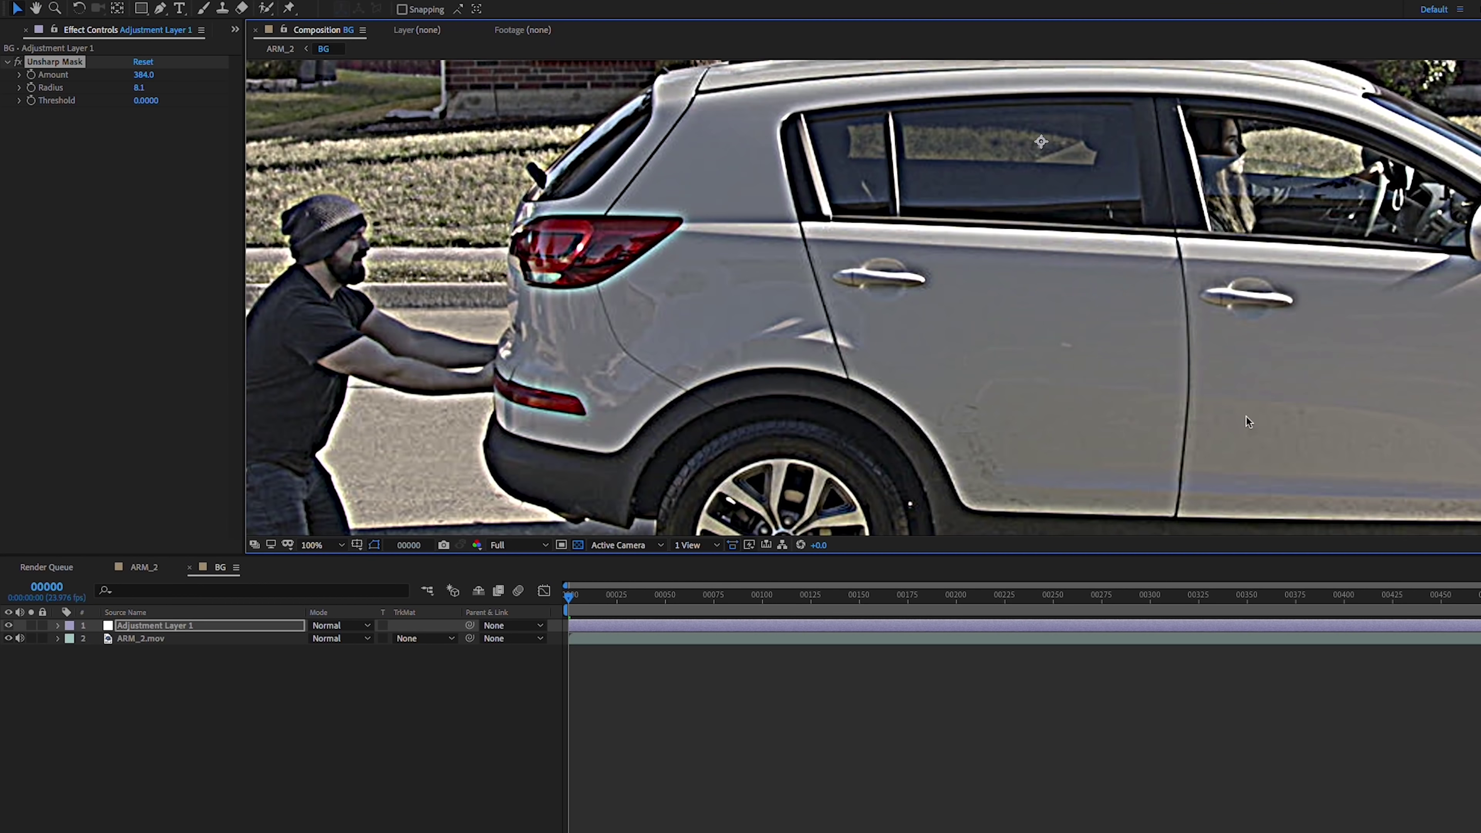
scroll(1001, 335, down, 2)
drag(139, 87, 112, 100)
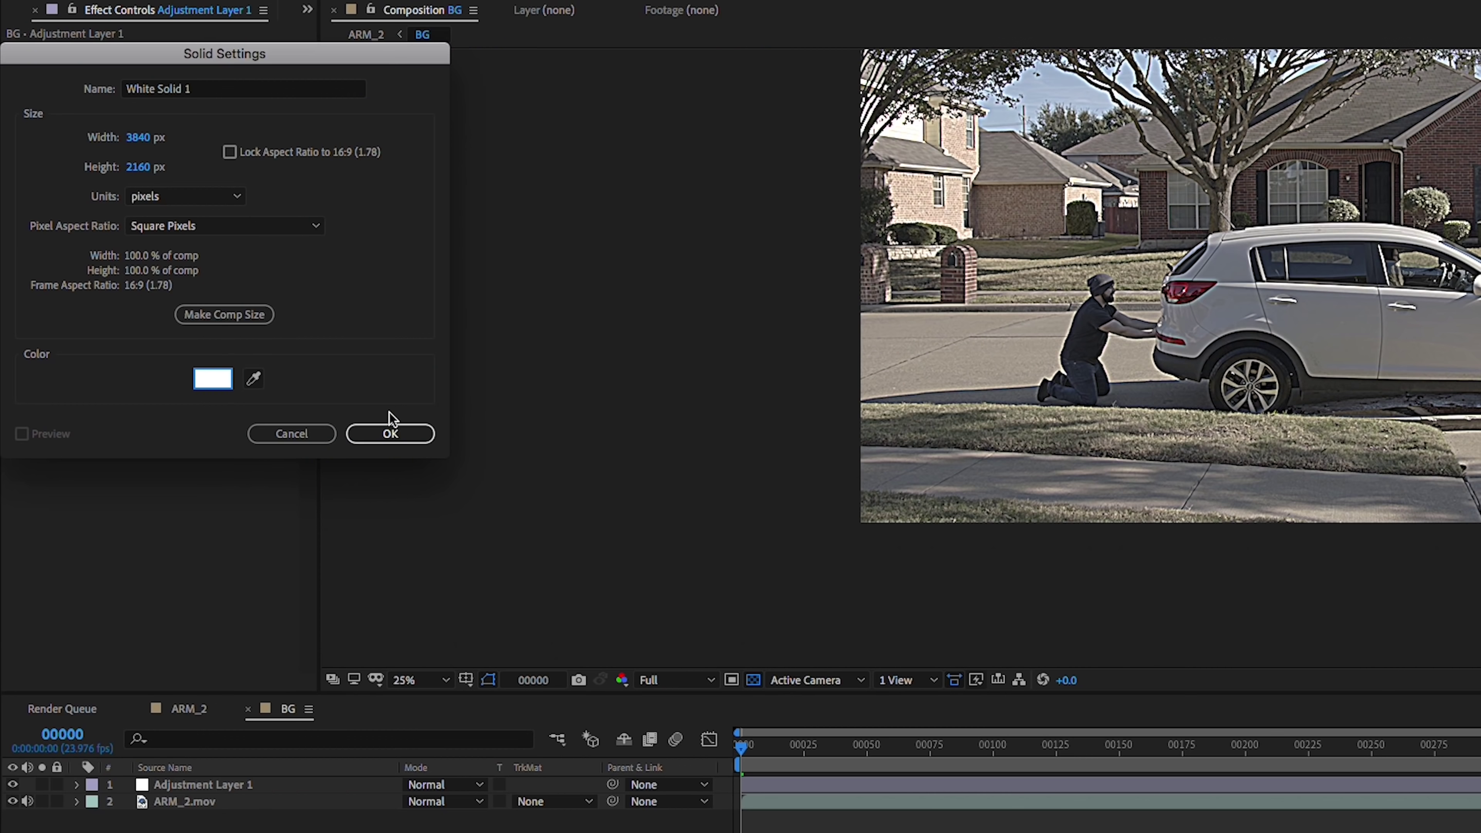
Step: Add a white solid below the adjustment layer in Silhouette Alpha mode, then hide it in BG
click(389, 433)
key(ctrl+bracketleft)
click(443, 801)
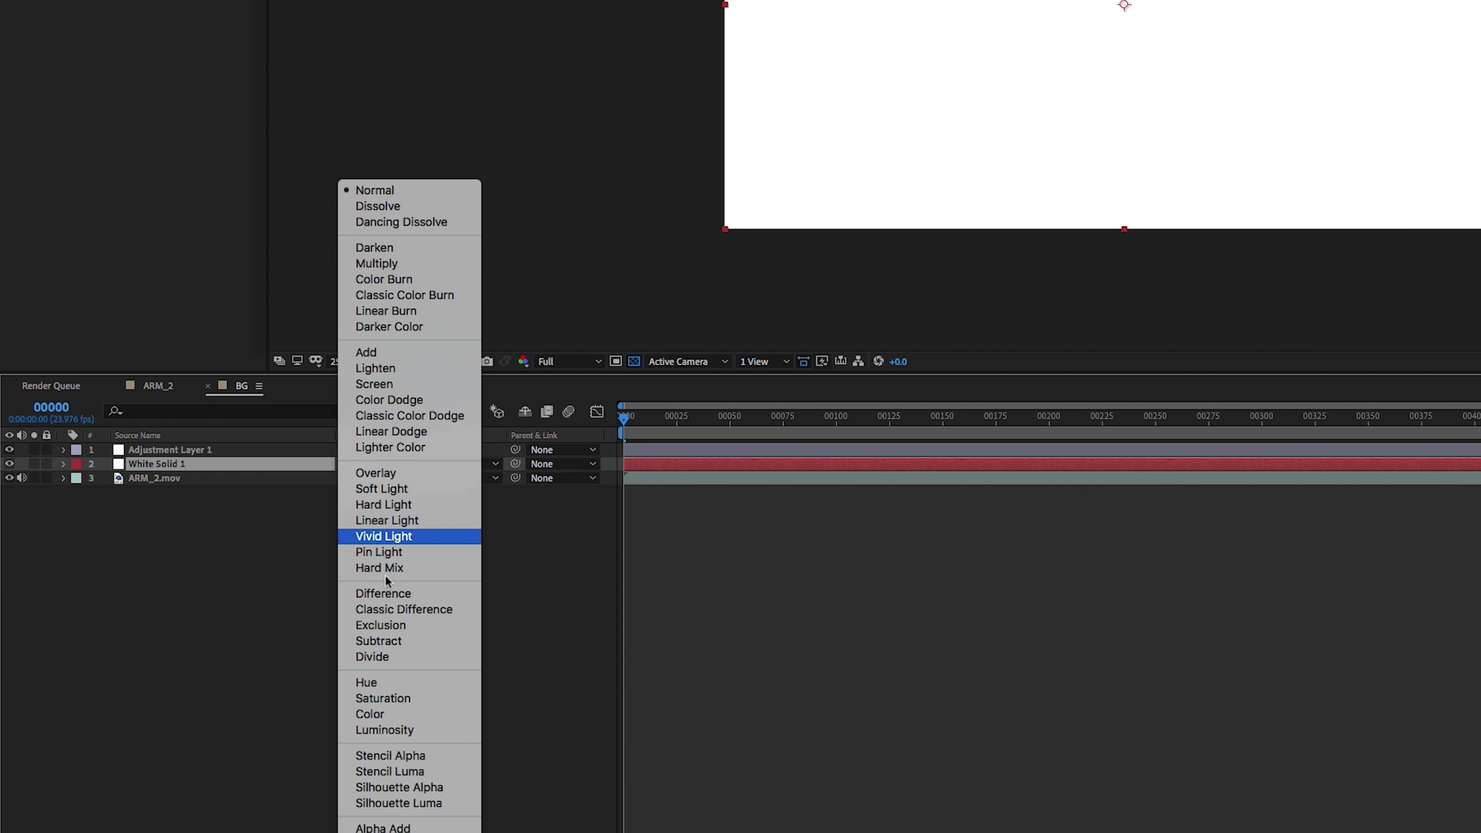
click(398, 788)
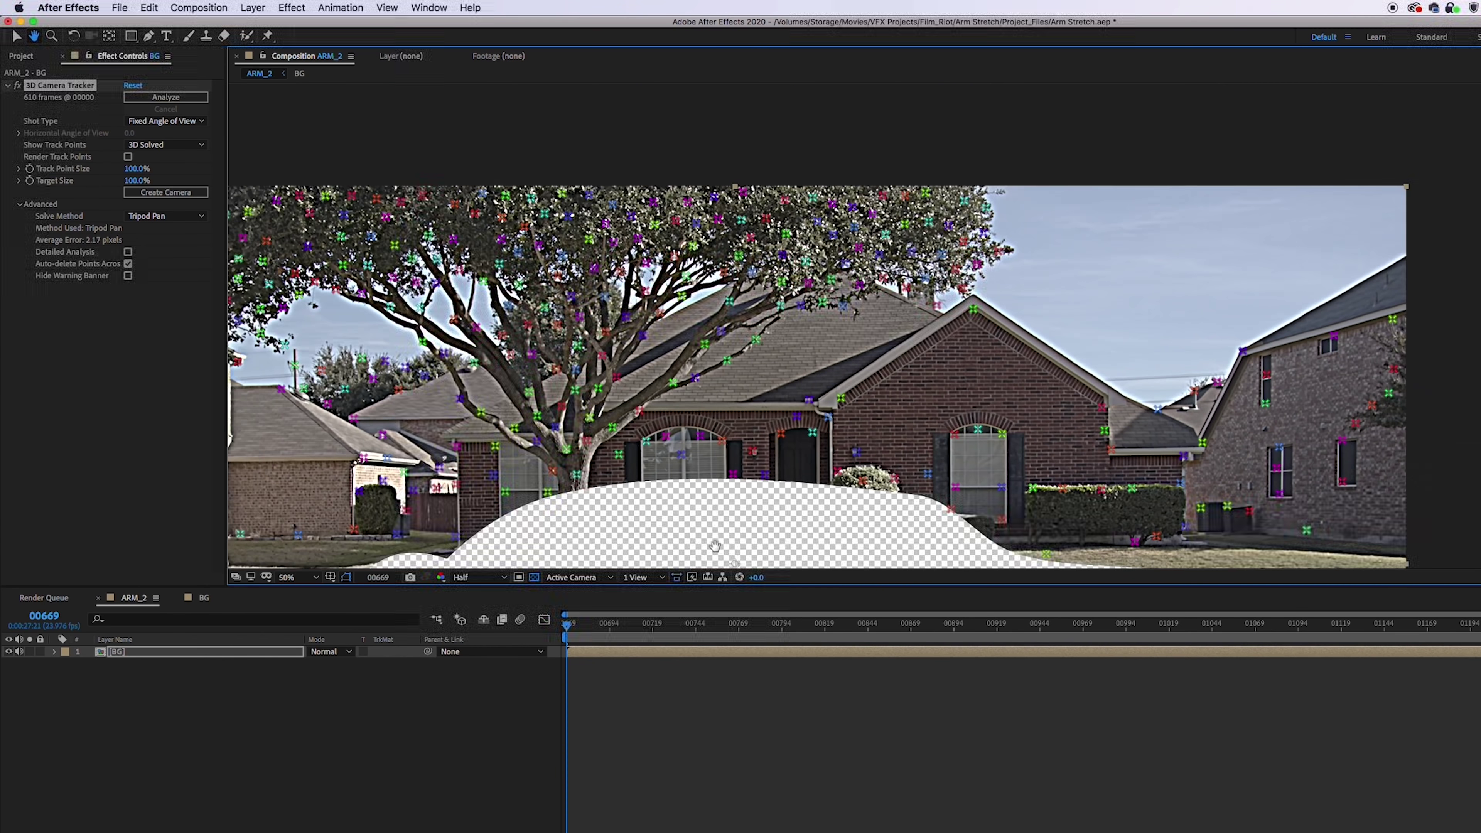
double_click(194, 652)
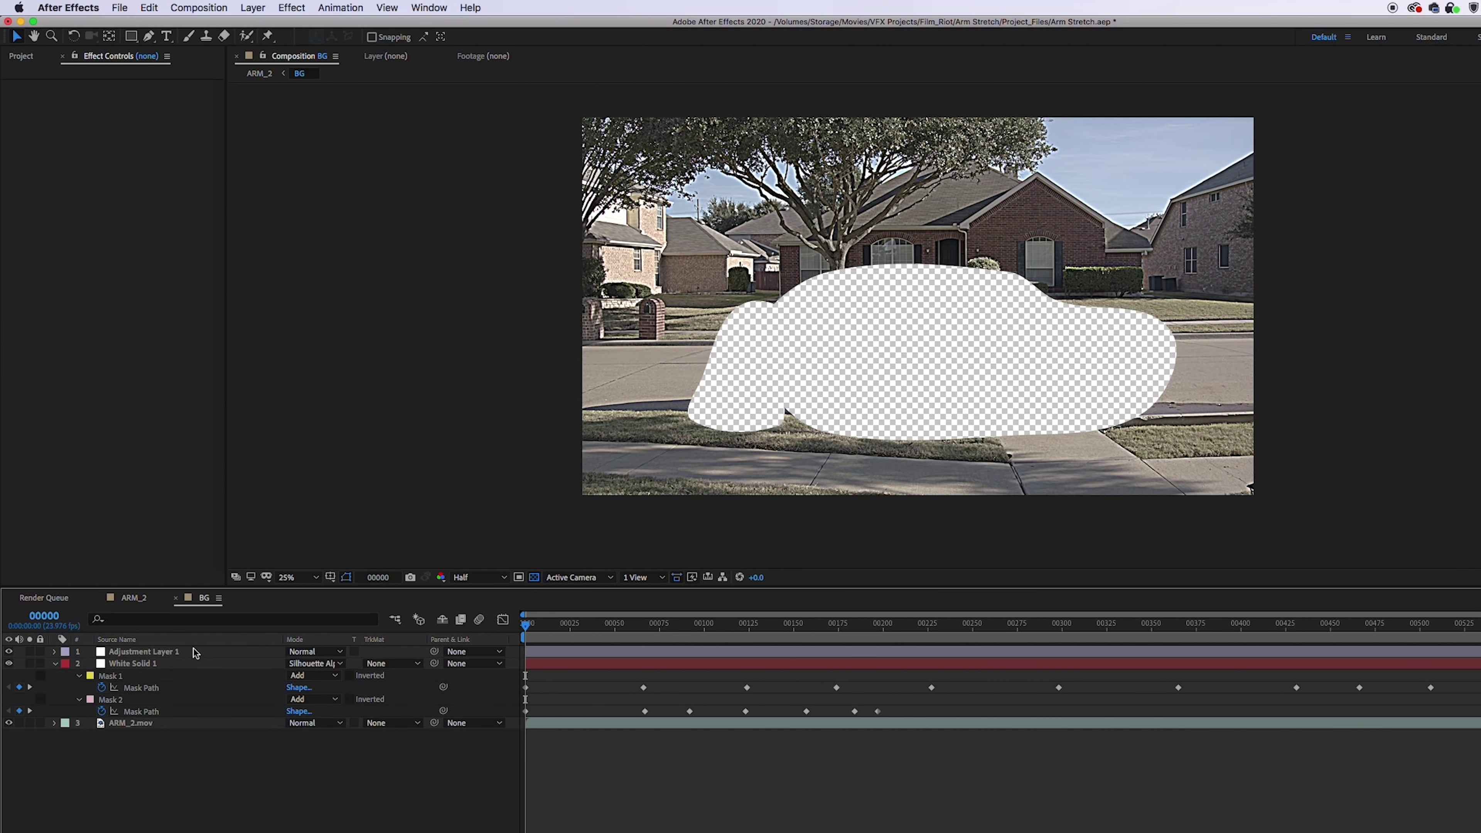
click(9, 664)
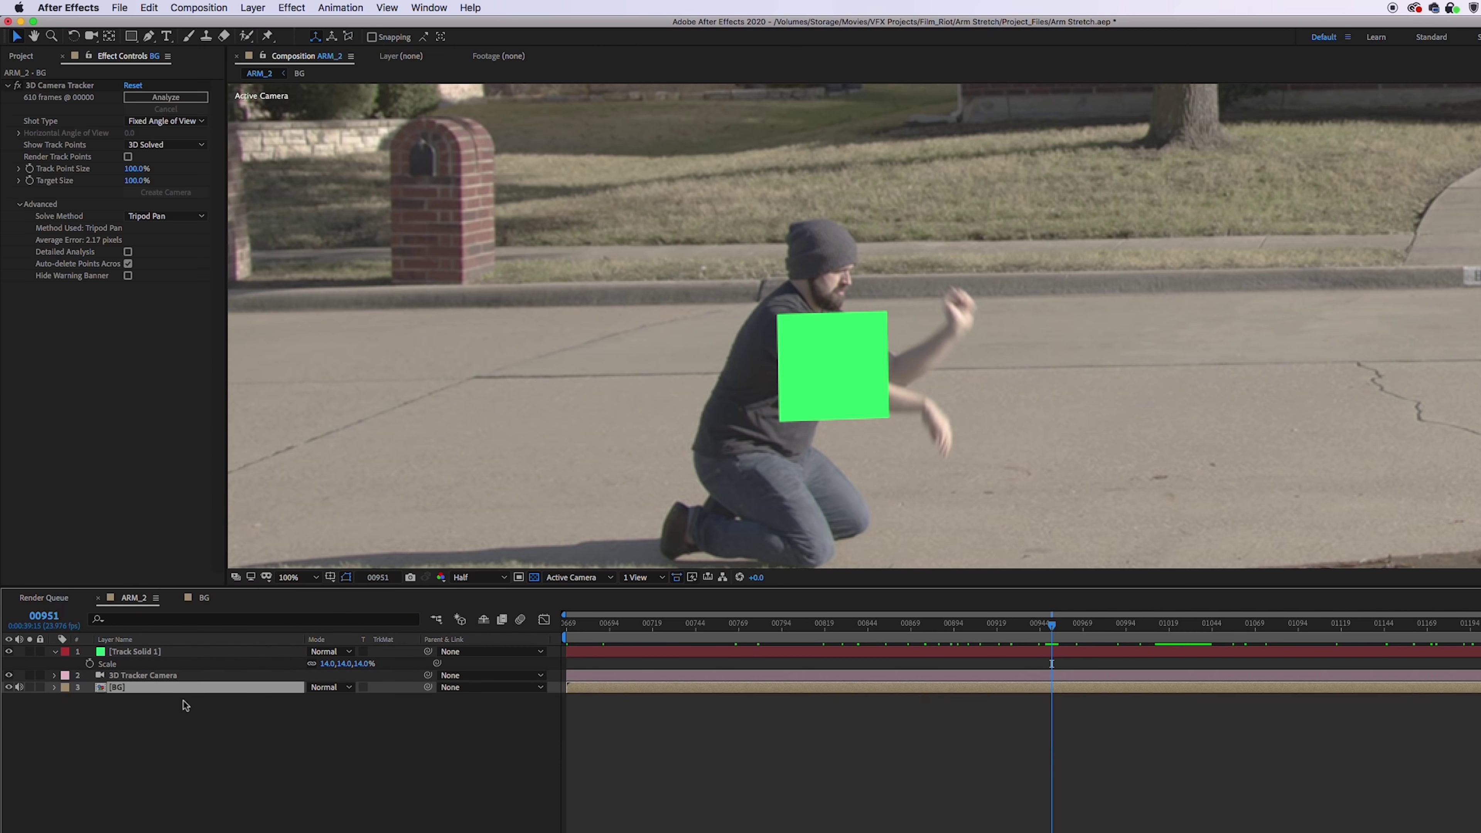
Step: Freeze the track solid layer on the current frame with Time > Freeze Frame
right_click(157, 652)
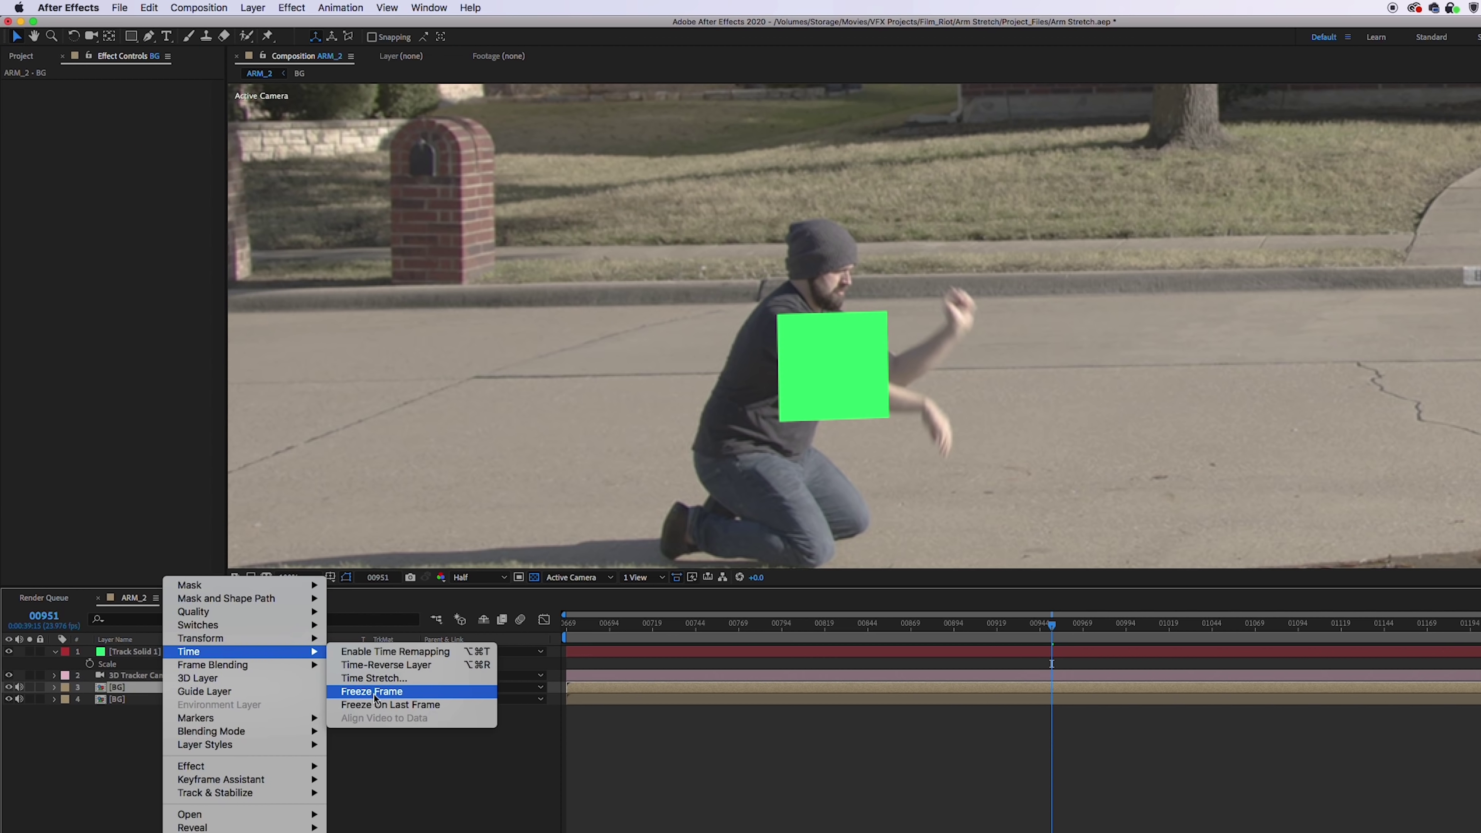
click(373, 691)
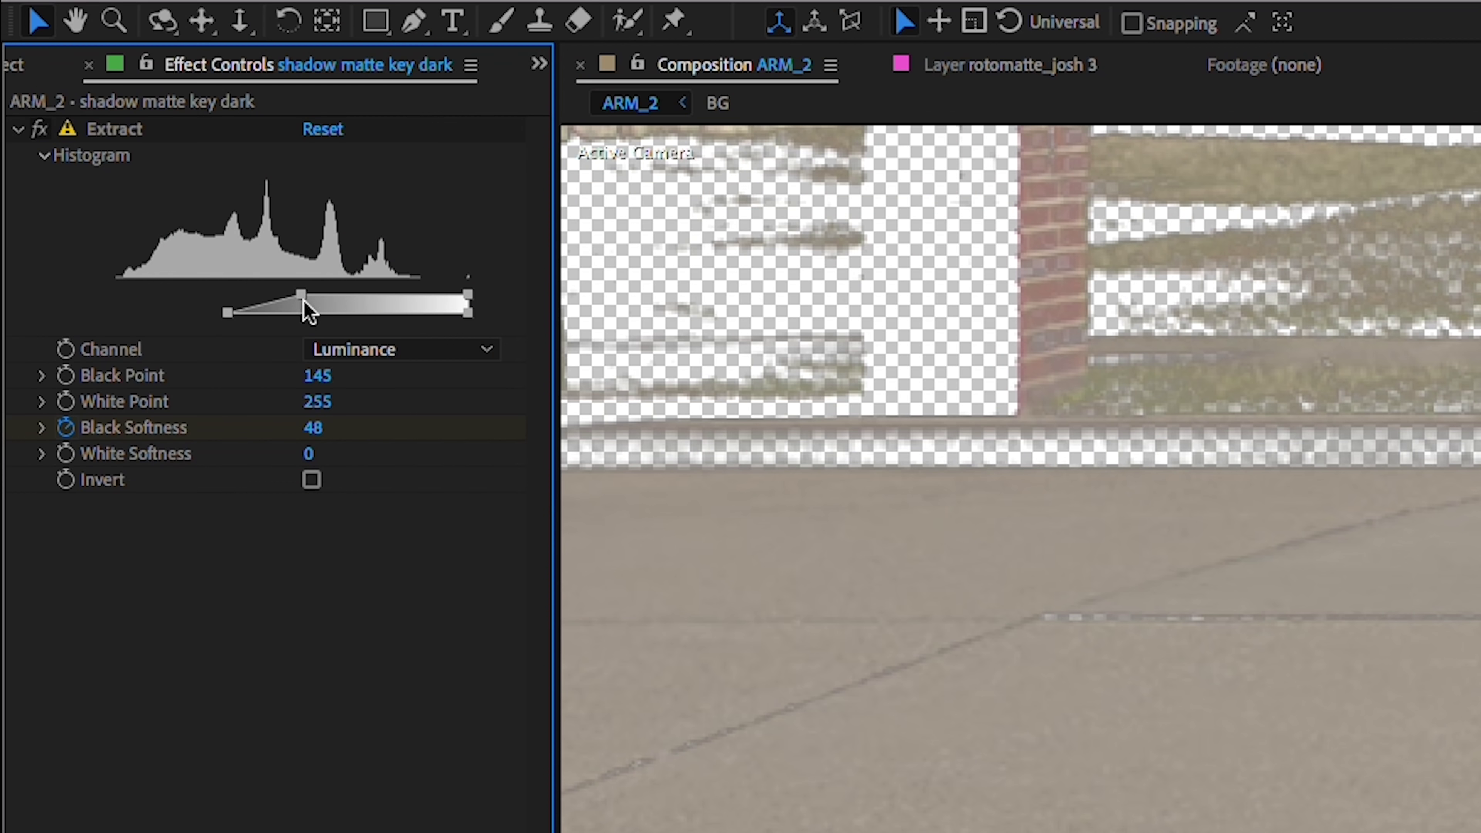
Step: Lower the shadow matte's Extract Black Point to 41, then restore it to 145
drag(305, 301, 137, 300)
drag(115, 241, 240, 236)
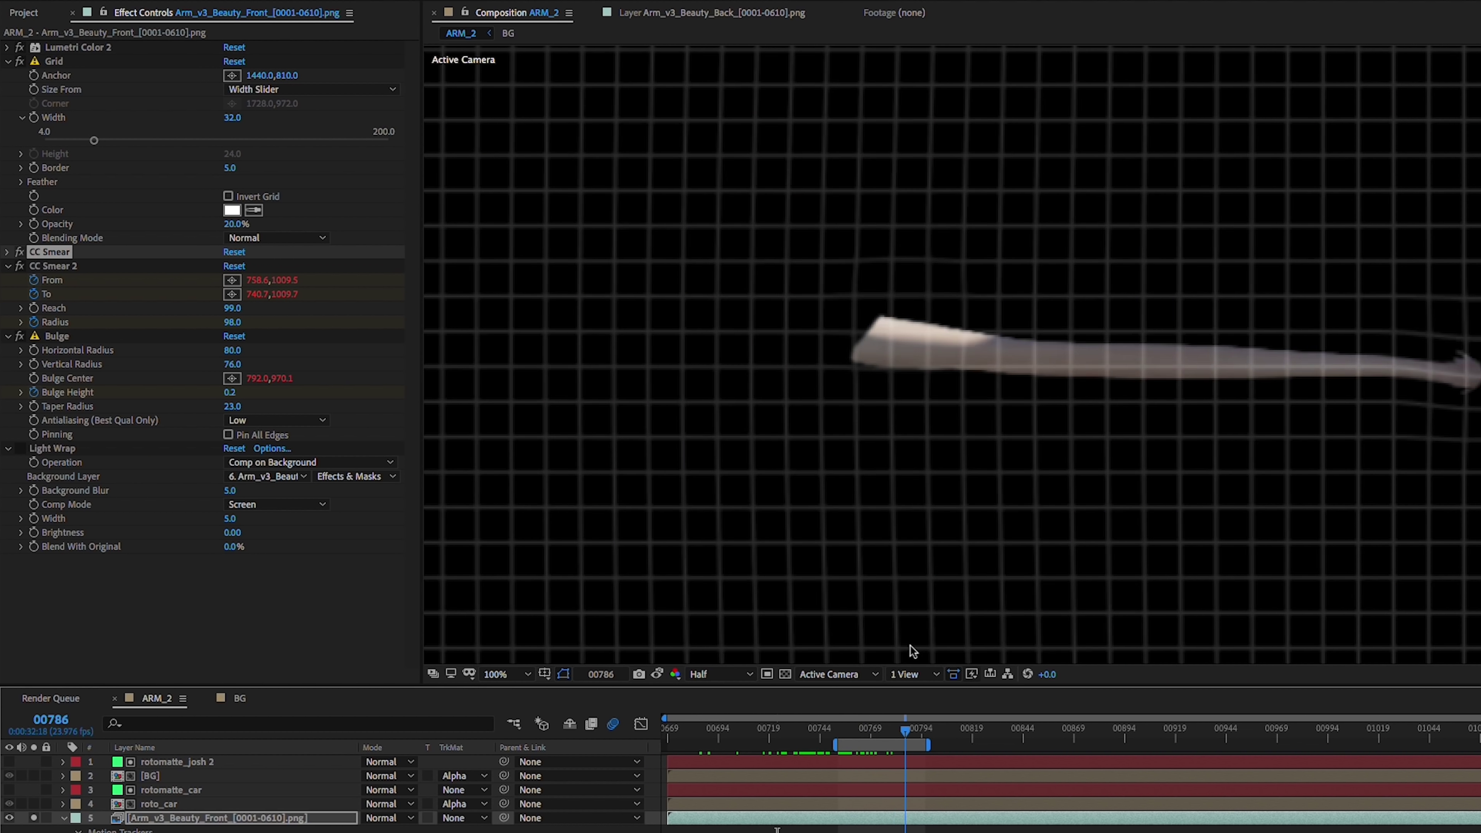
Step: Compare the arm at frame 00779 and at frame 00763
click(890, 730)
drag(891, 730, 858, 731)
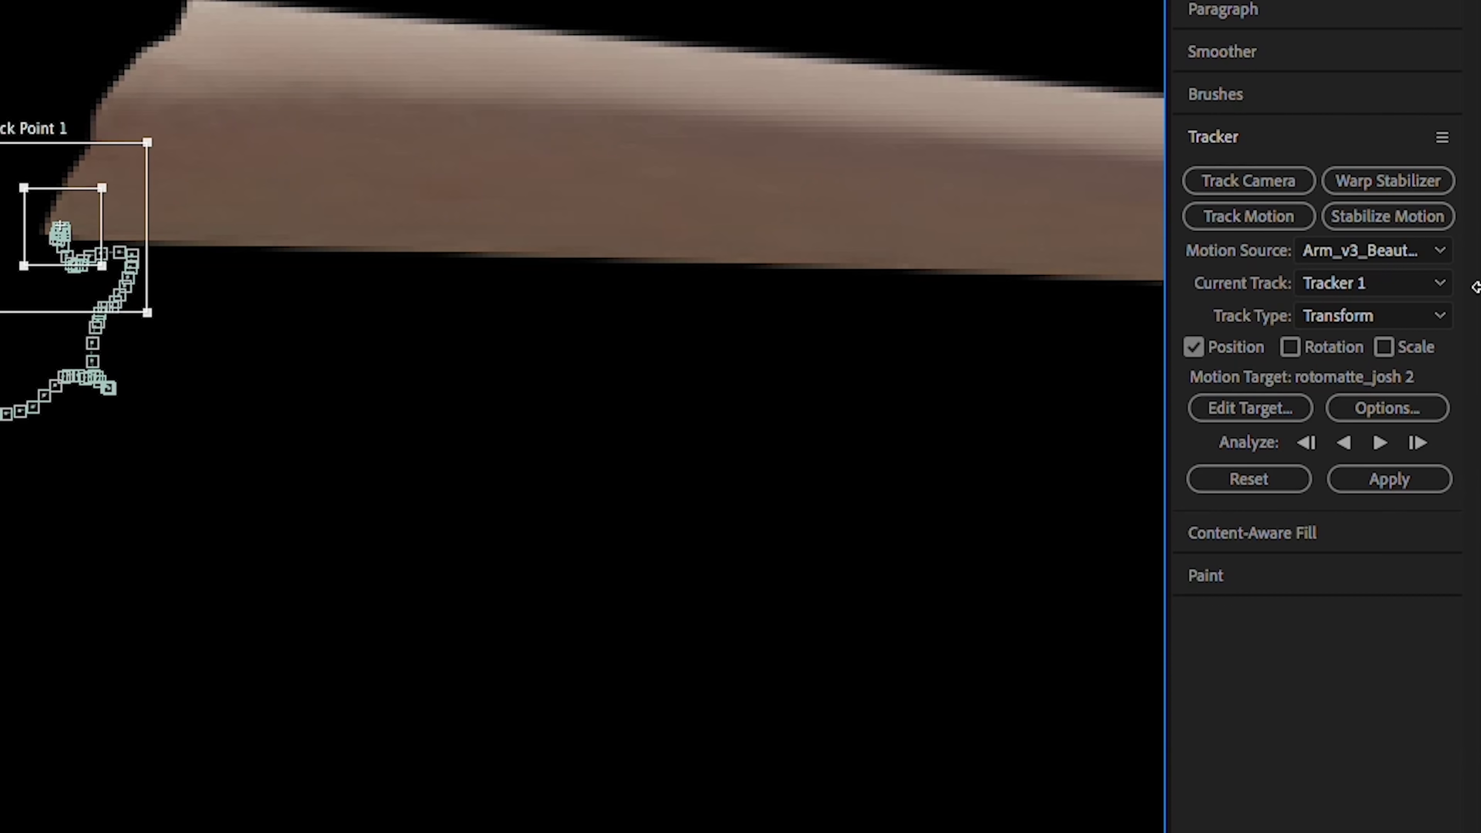
Step: Apply the track to CC Smear 2/From and set To's expression as an offset from From
click(1291, 409)
click(122, 331)
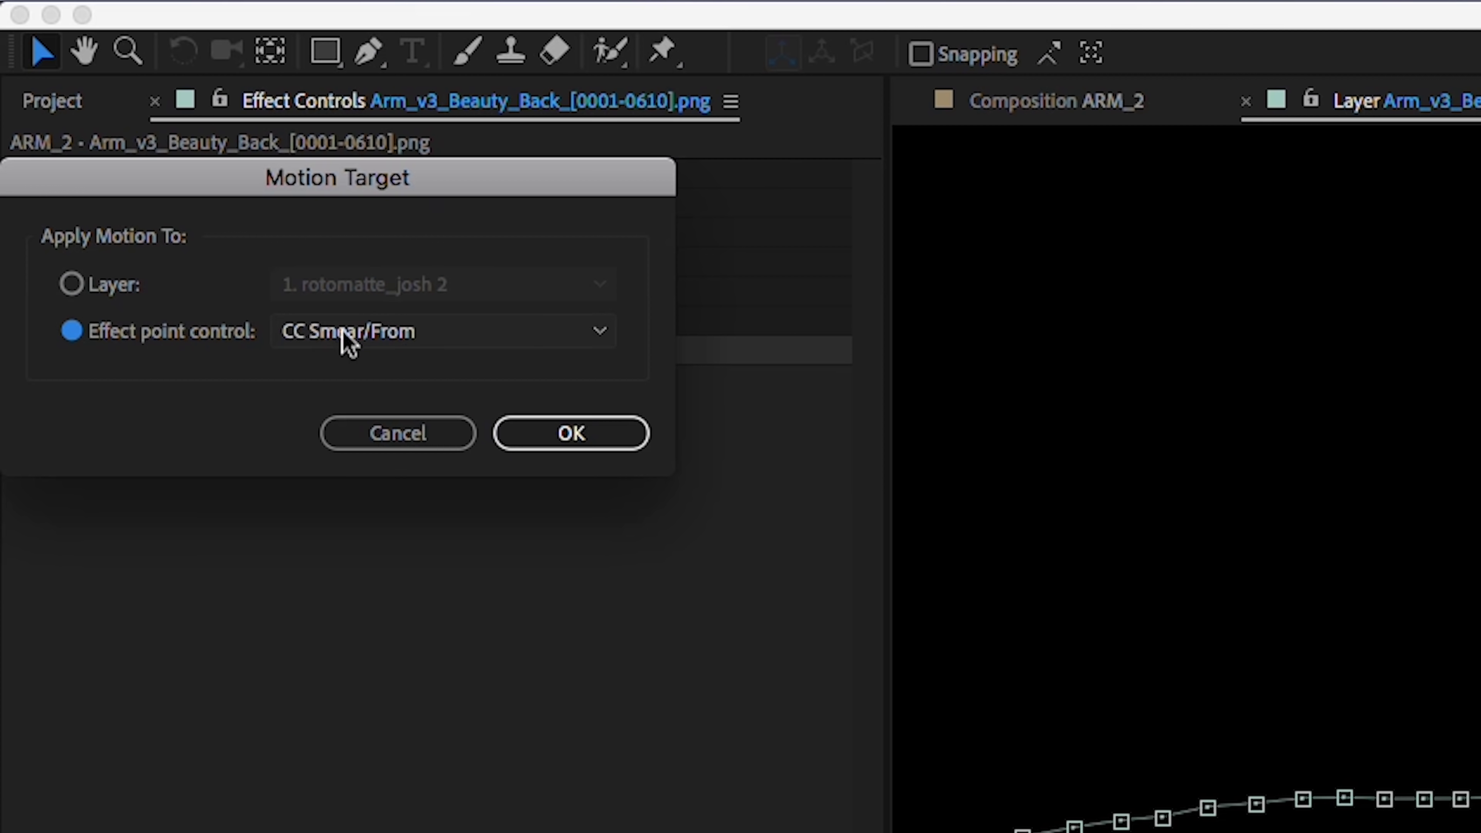
click(402, 335)
click(417, 450)
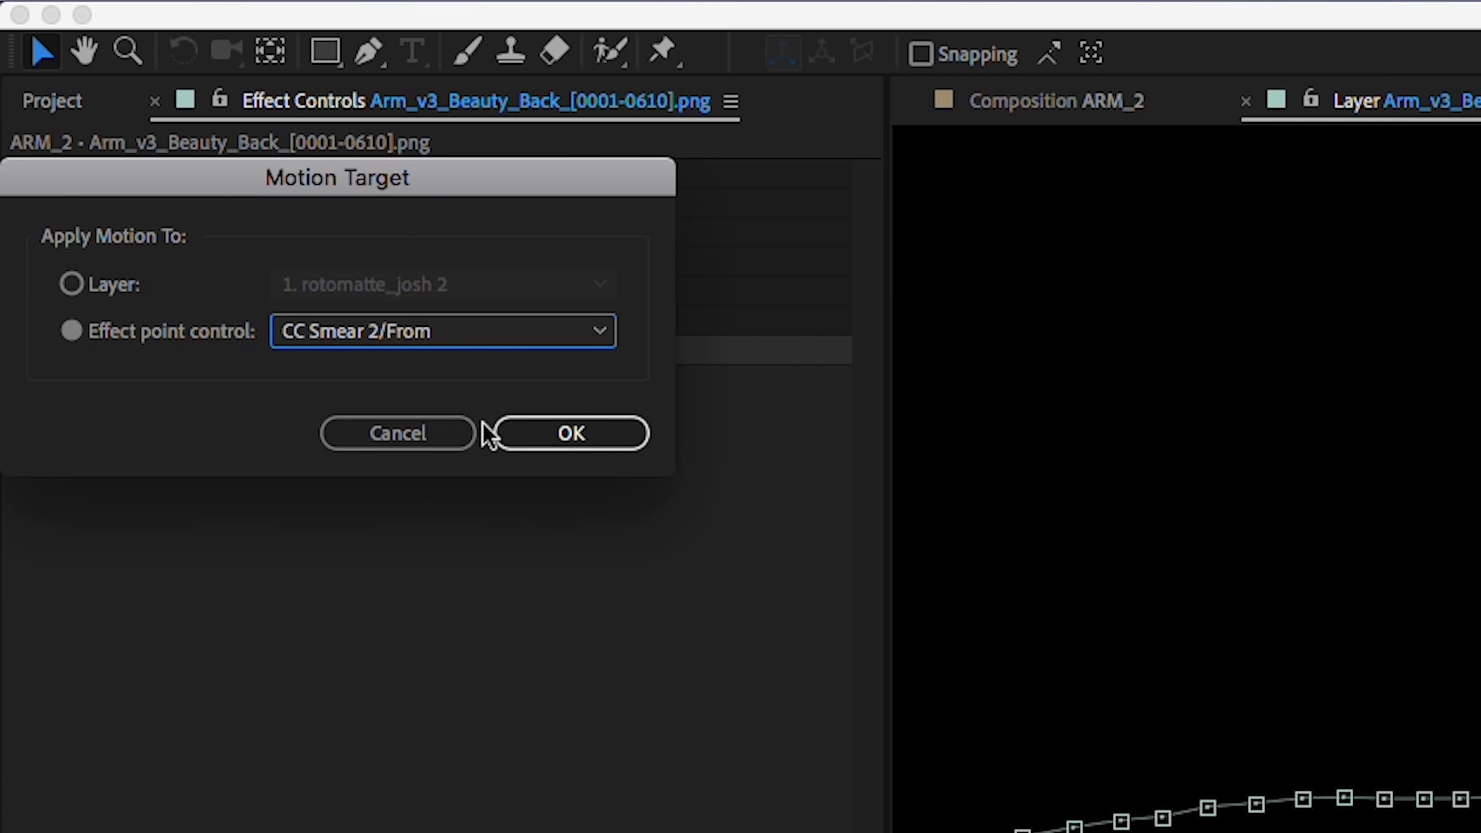
click(554, 437)
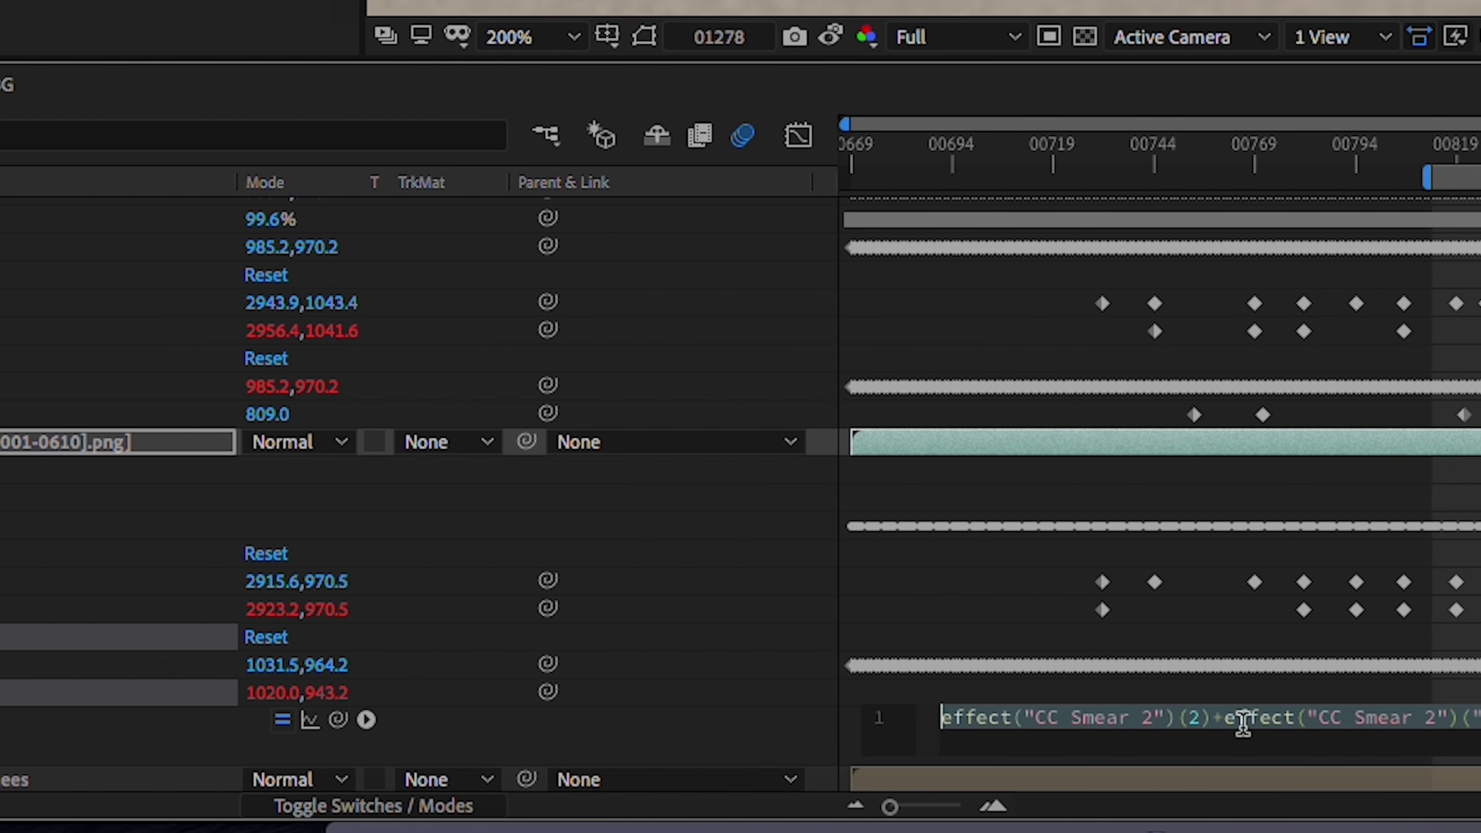
key(BackSpace)
text(effect("CC Smear 2")(2)+effect("CC Smear 2")("From"))
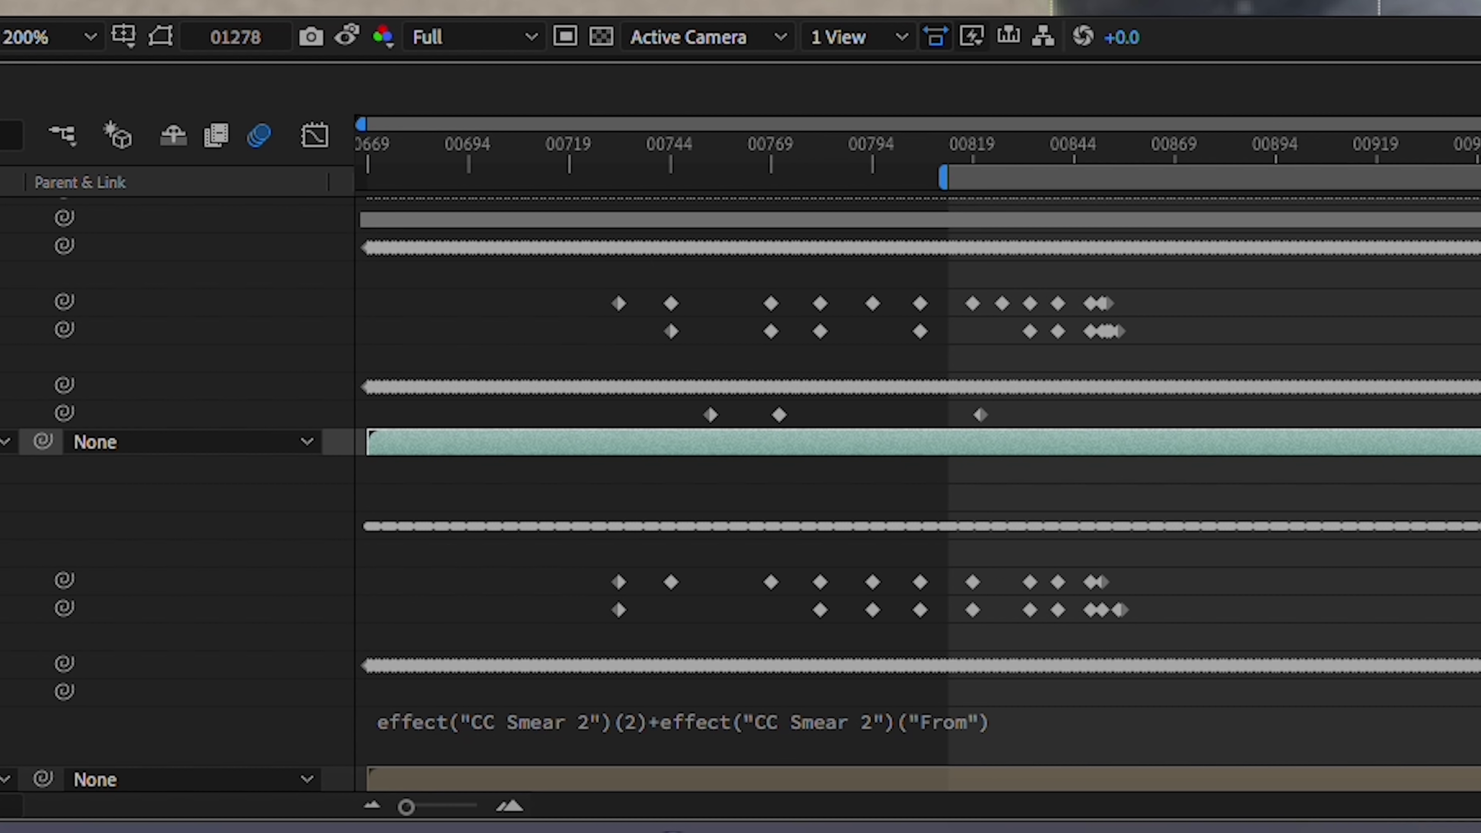